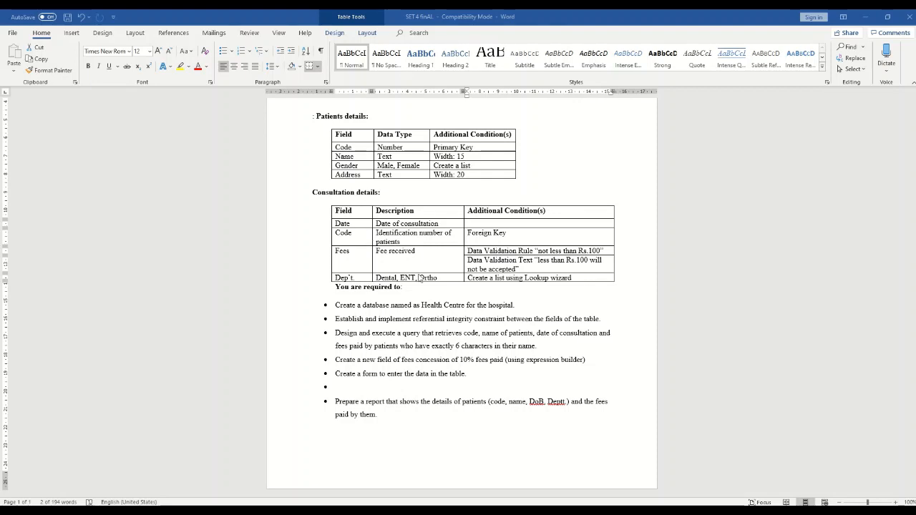
- Switch to the Access database and create a new blank table
click(443, 510)
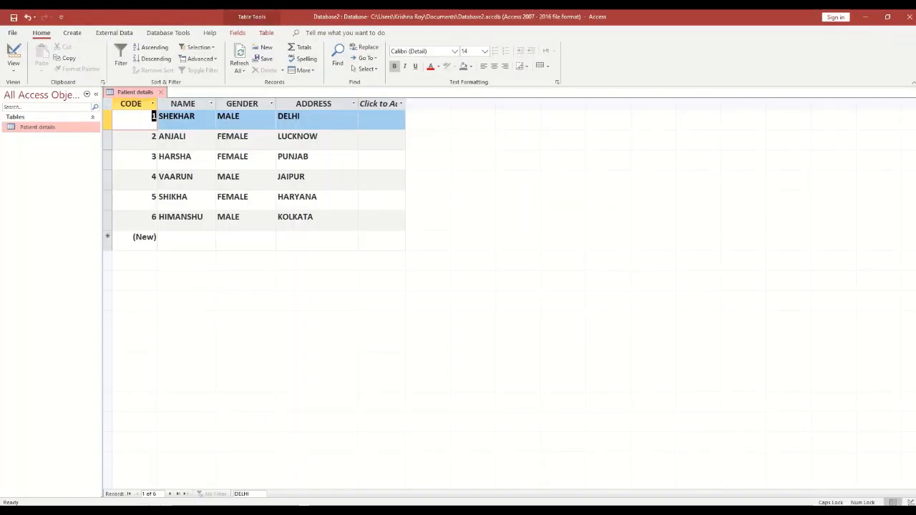
click(72, 33)
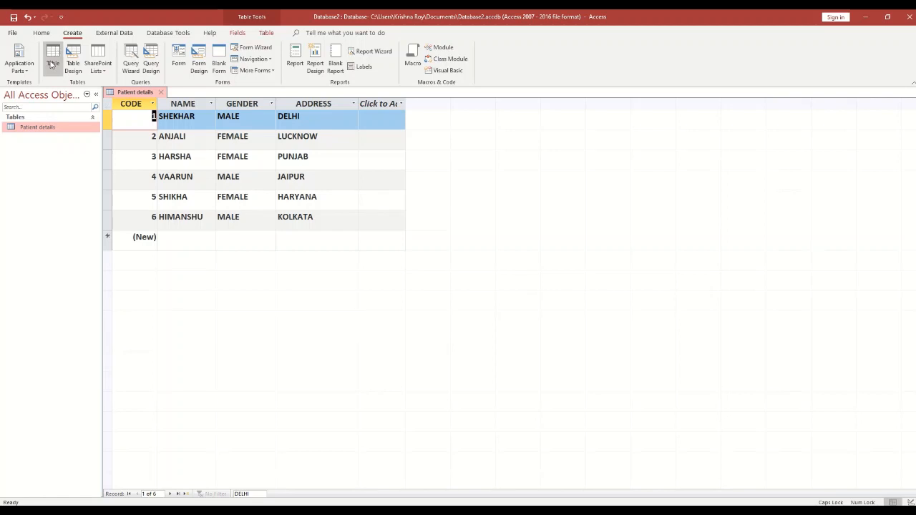
click(52, 57)
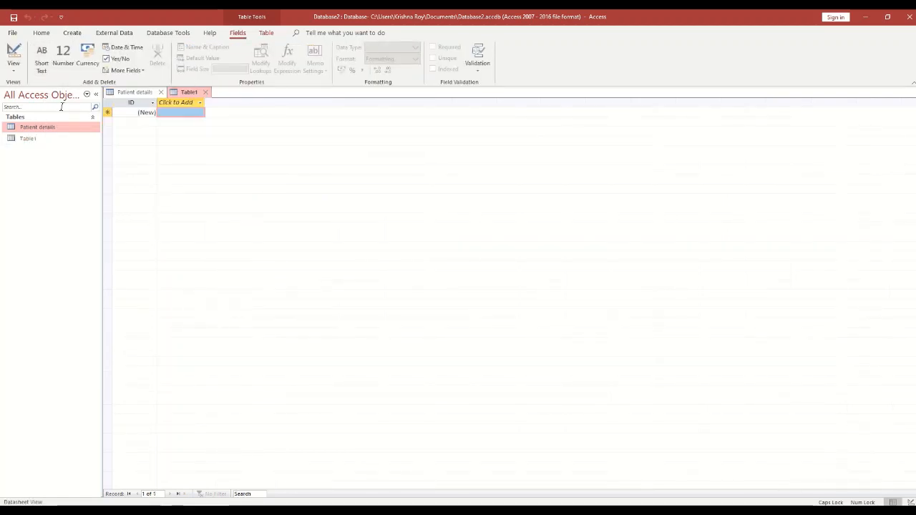
- Open the new table in Design View, saving it under the name "Consultation details"
right_click(62, 139)
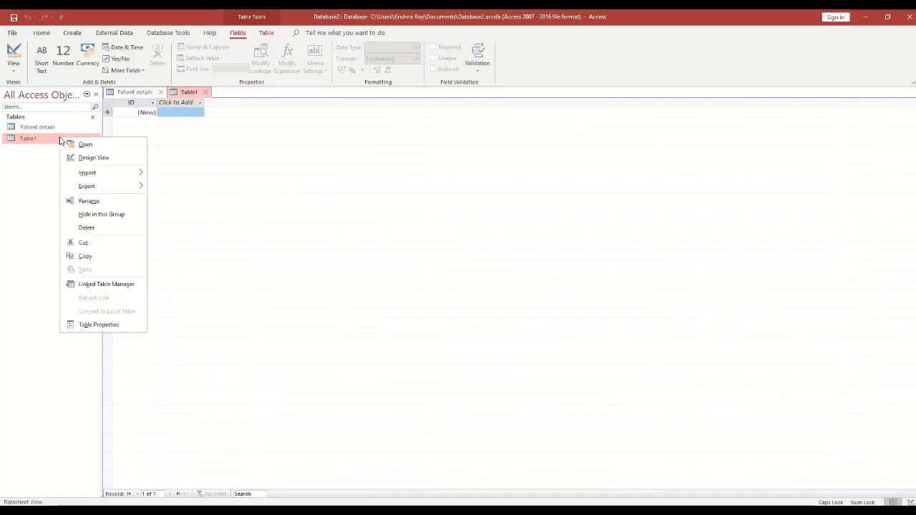
click(94, 159)
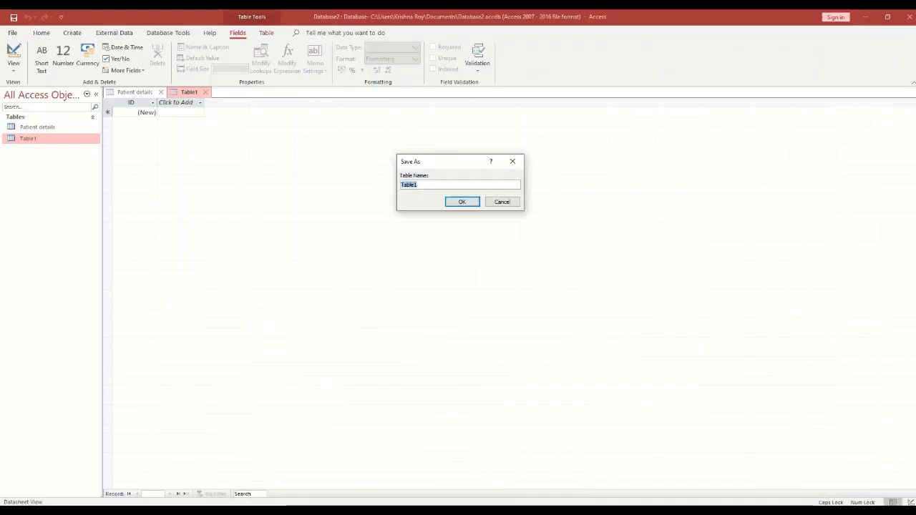
text(CONSULT)
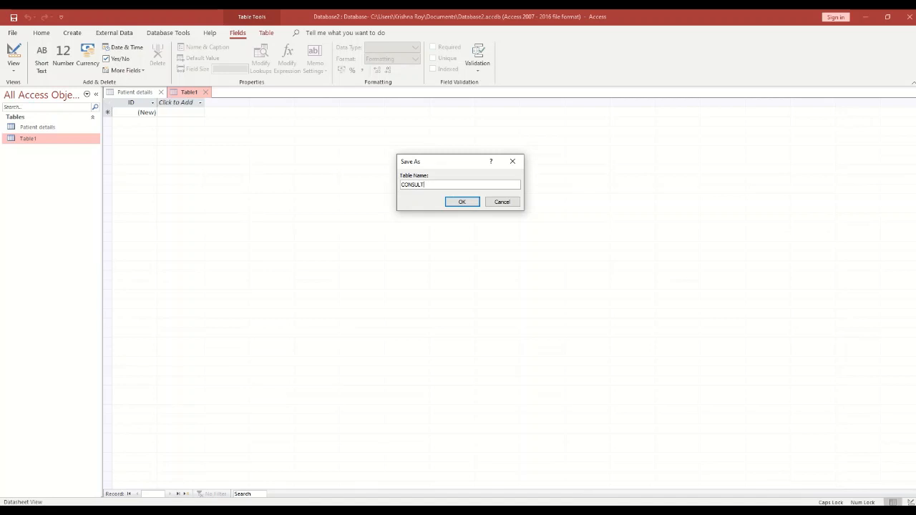
key(BackSpace)
key(BackSpace)
key(BackSpace)
key(BackSpace)
key(BackSpace)
key(BackSpace)
key(BackSpace)
key(Caps_Lock)
text(consultation det)
click(463, 202)
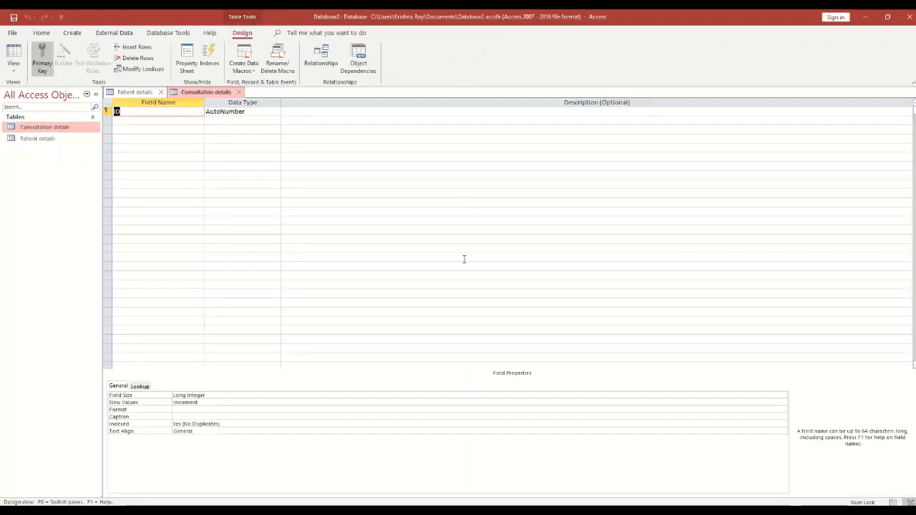
- Rename the table's ID field to Date, accepting the reserved word, and set its data type to Date/Time
key(alt+Tab)
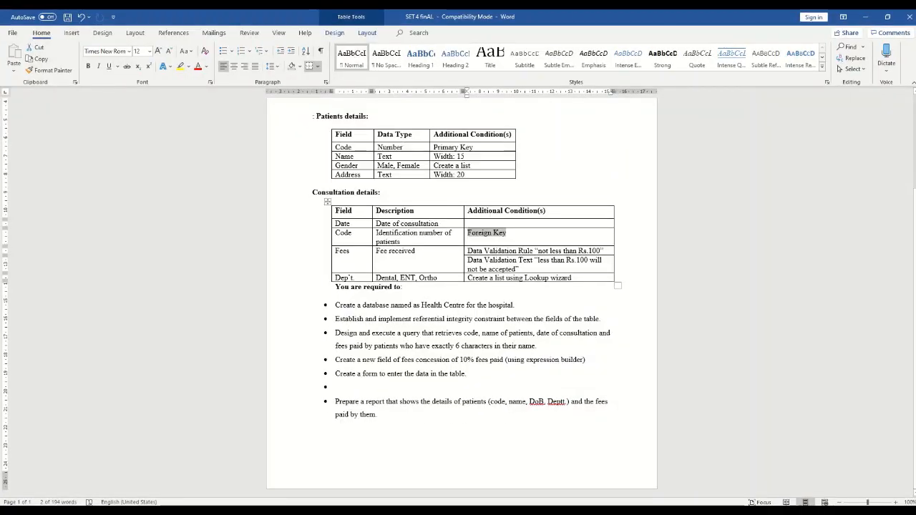
key(alt+Tab)
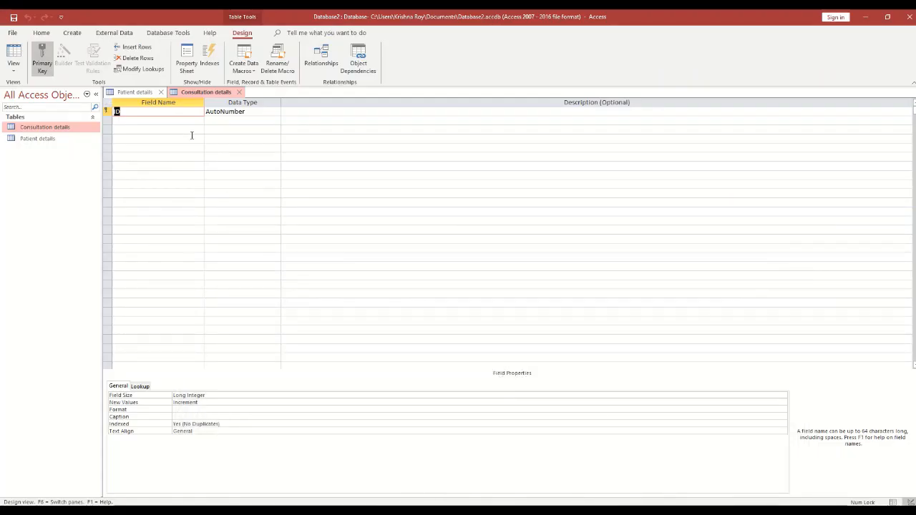
text(Date)
key(BackSpace)
key(BackSpace)
key(BackSpace)
key(BackSpace)
text(Date)
key(Tab)
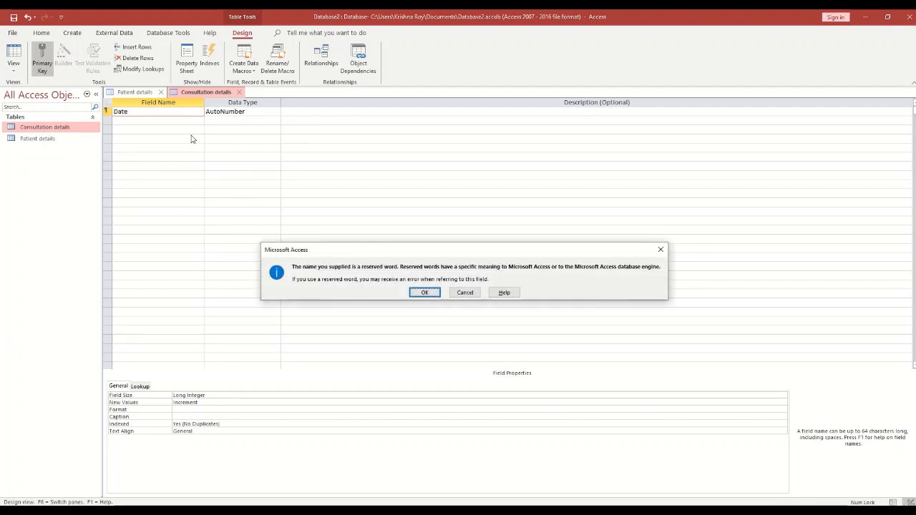
click(423, 293)
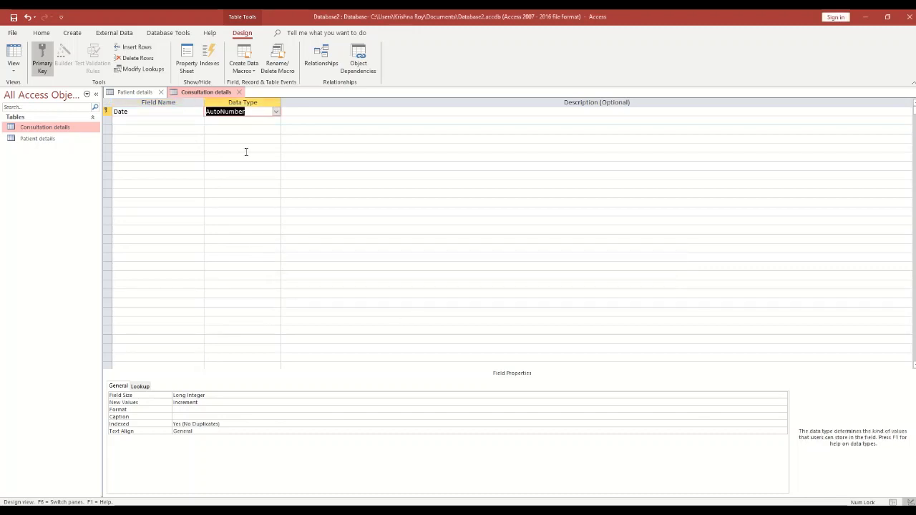
click(276, 111)
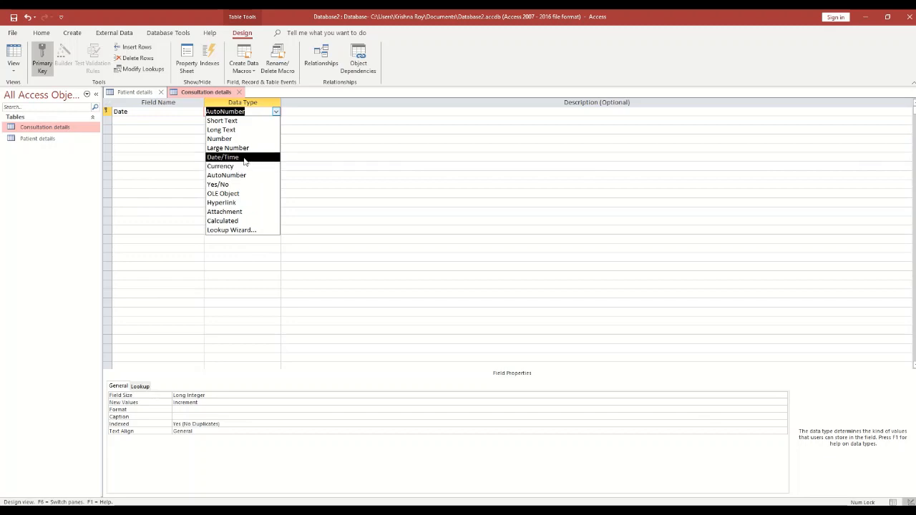
click(243, 157)
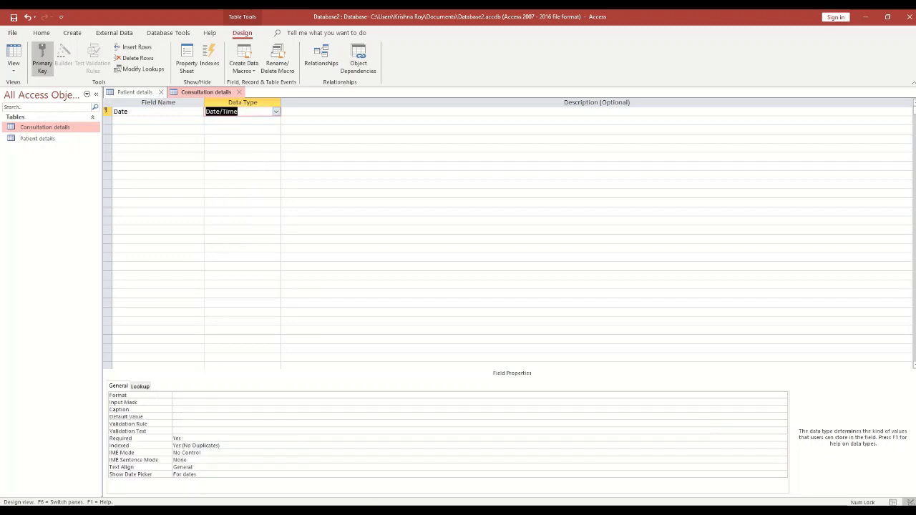
- Add a Code field with the AutoNumber data type below Date and make it the table's primary key
key(alt+Tab)
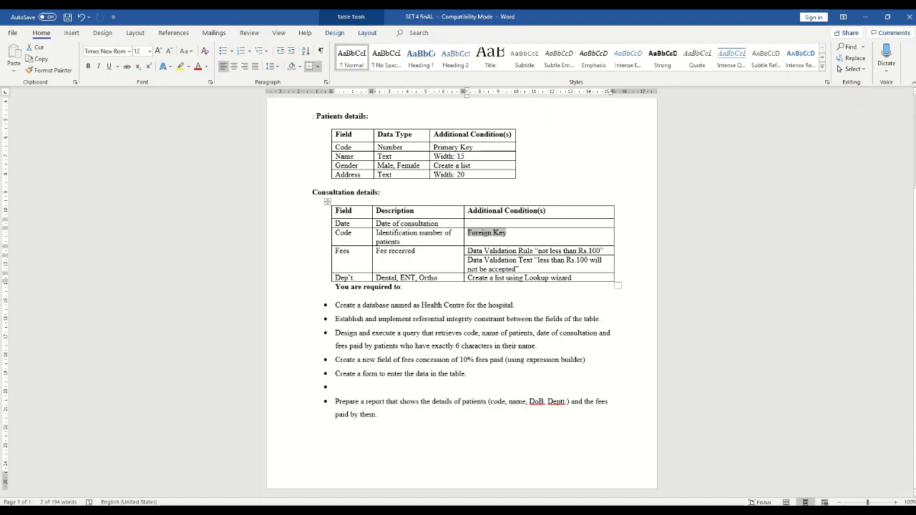
key(alt+Tab)
click(180, 121)
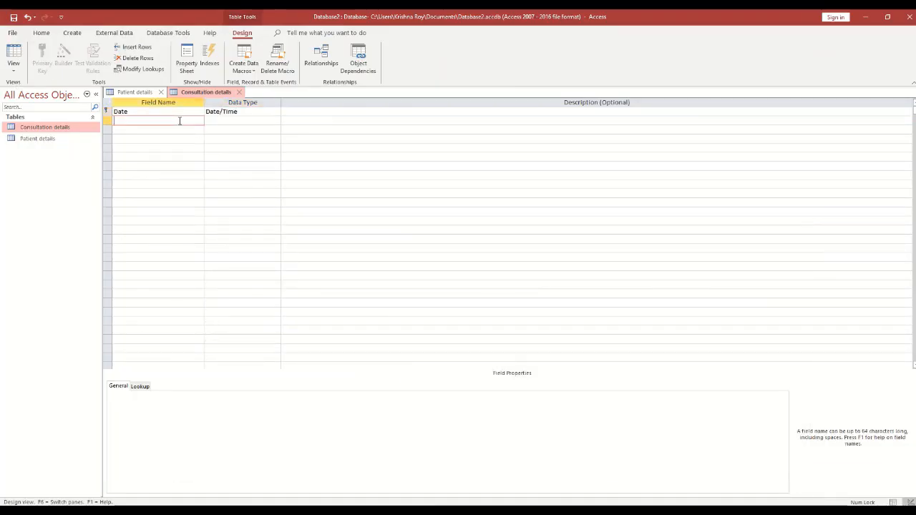
text(c)
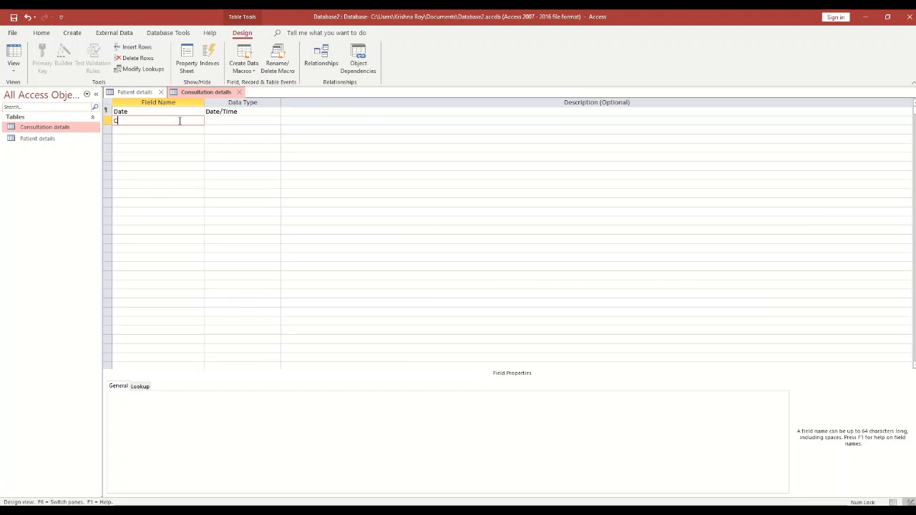
text(ode)
click(261, 124)
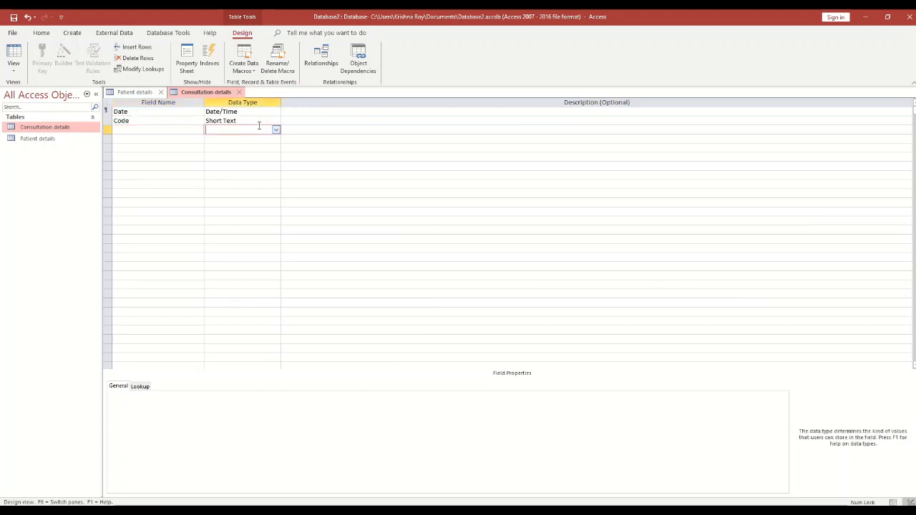
click(276, 121)
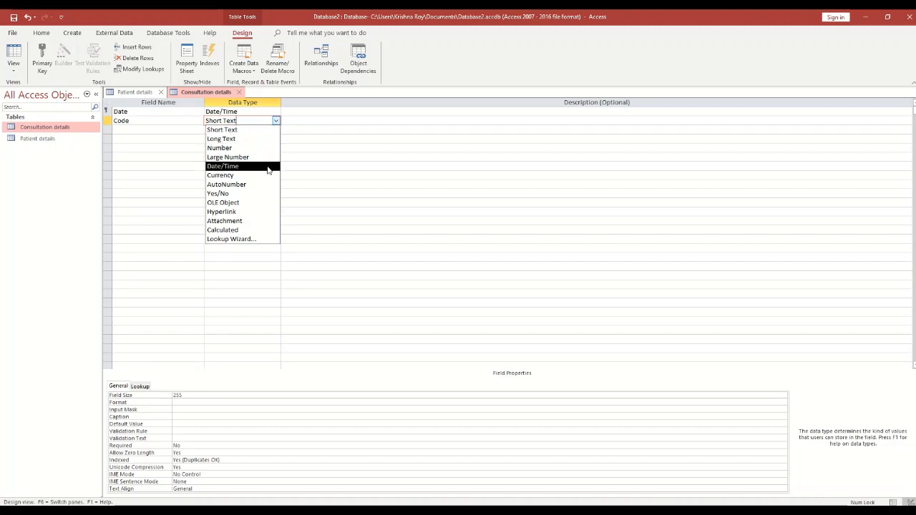
click(266, 185)
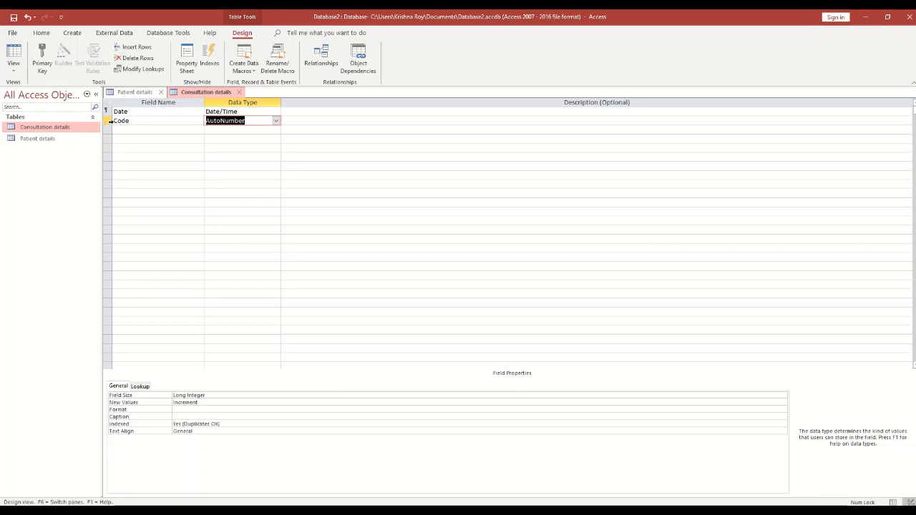
click(41, 65)
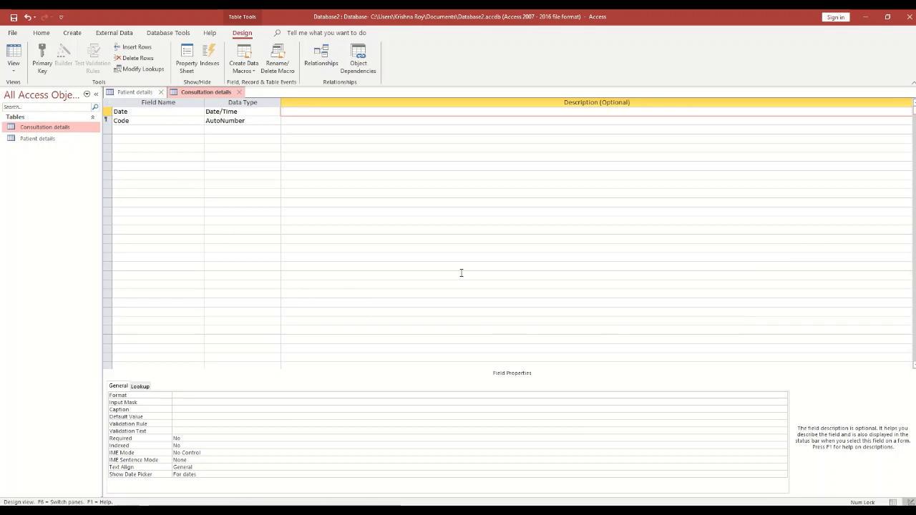
- Describe the Date field as "Date of consultation" and the Code field as "Identification number of patients"
text(Date of)
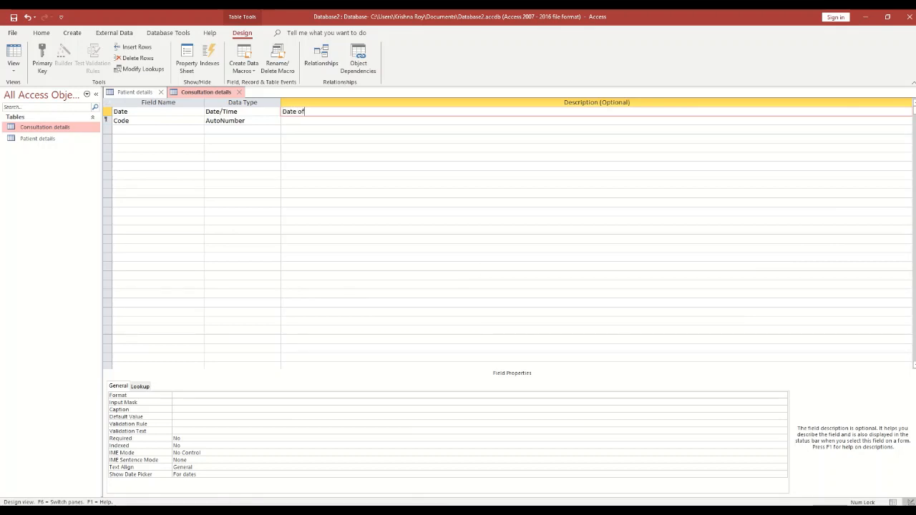
text( consul)
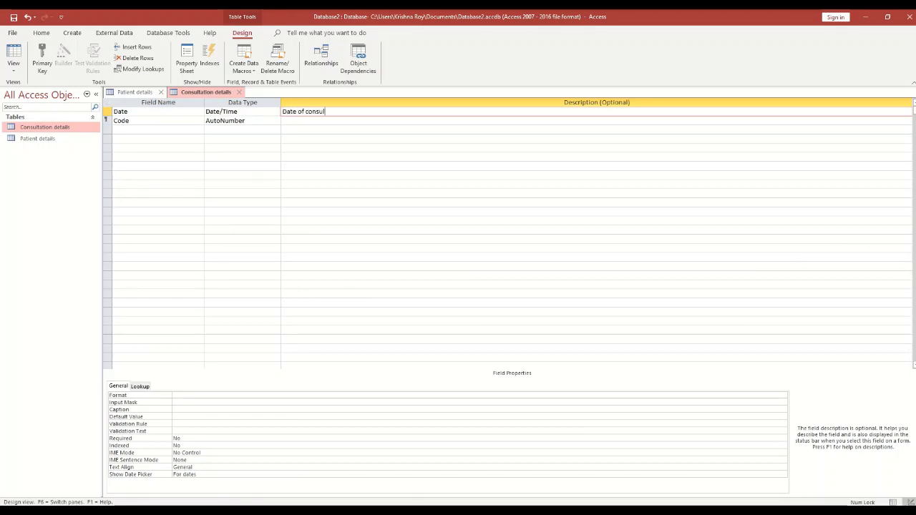
text(tation)
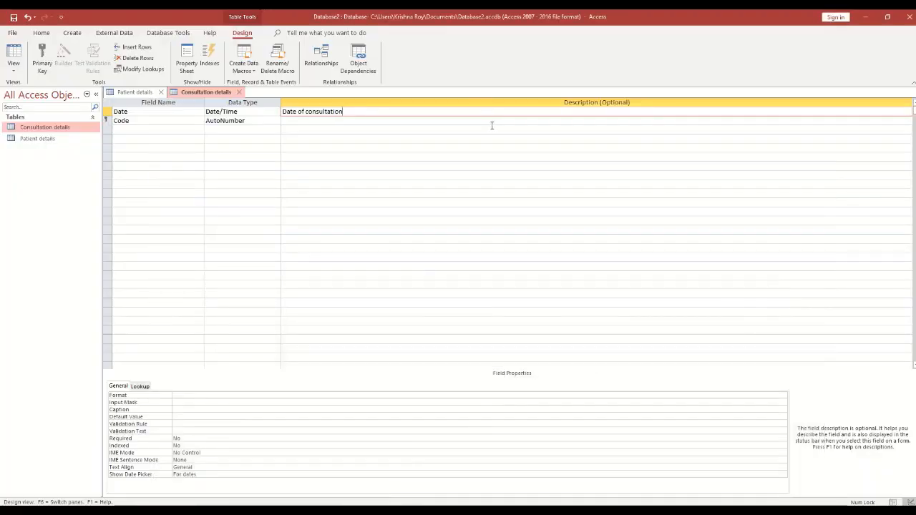
click(490, 125)
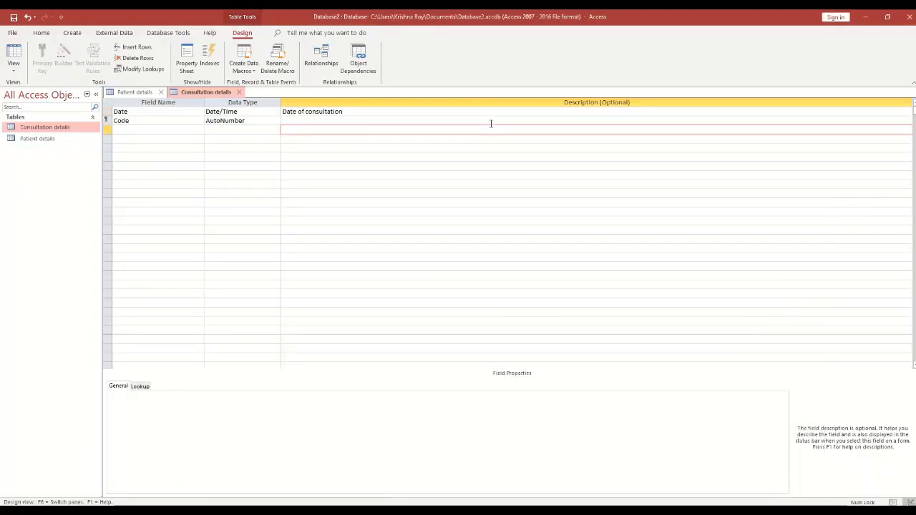
click(497, 120)
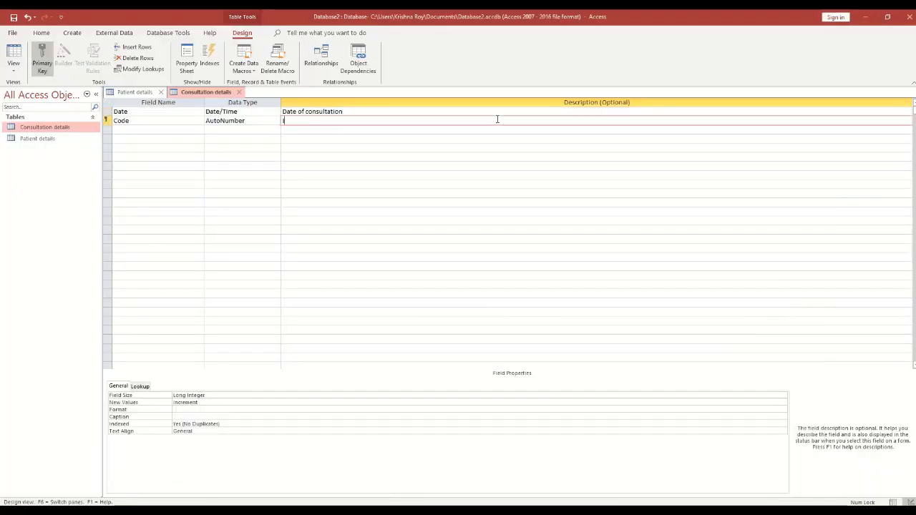
text(Identi)
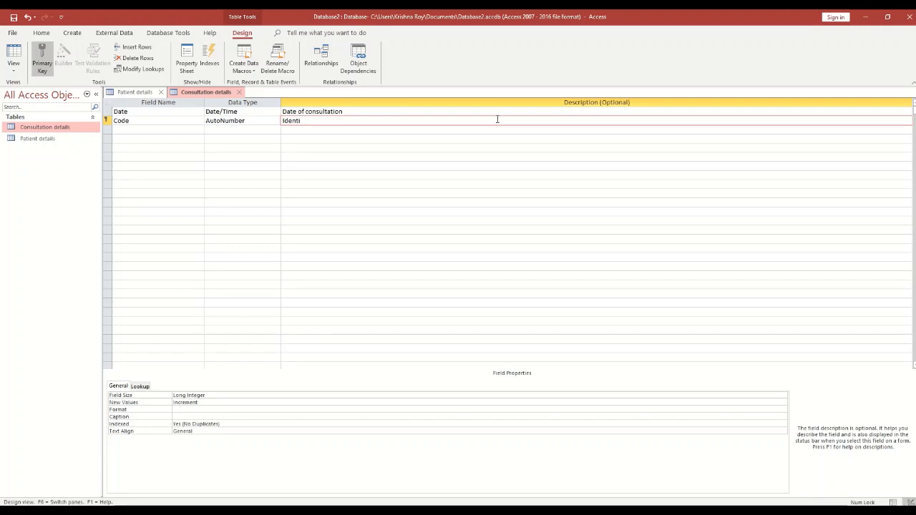
text(fication number of patients)
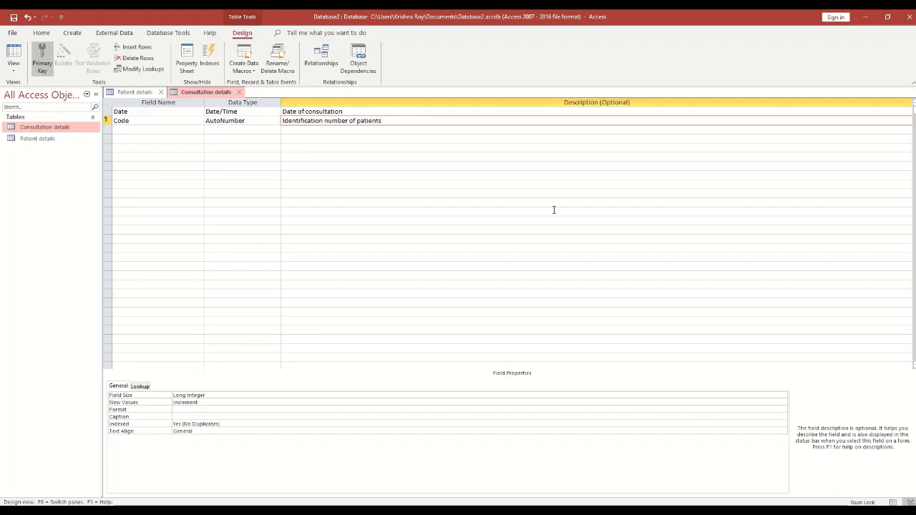
- Add a Fees field with the Currency data type below the Code field
click(509, 511)
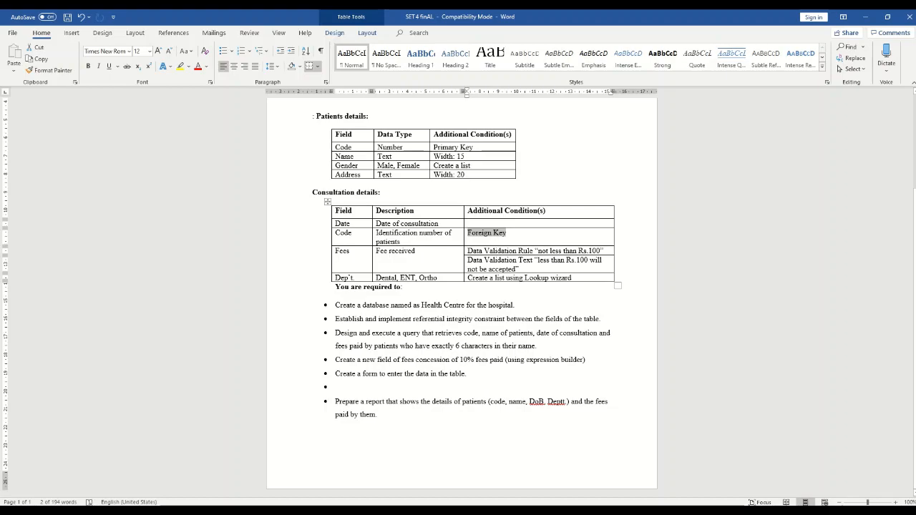
key(alt+Tab)
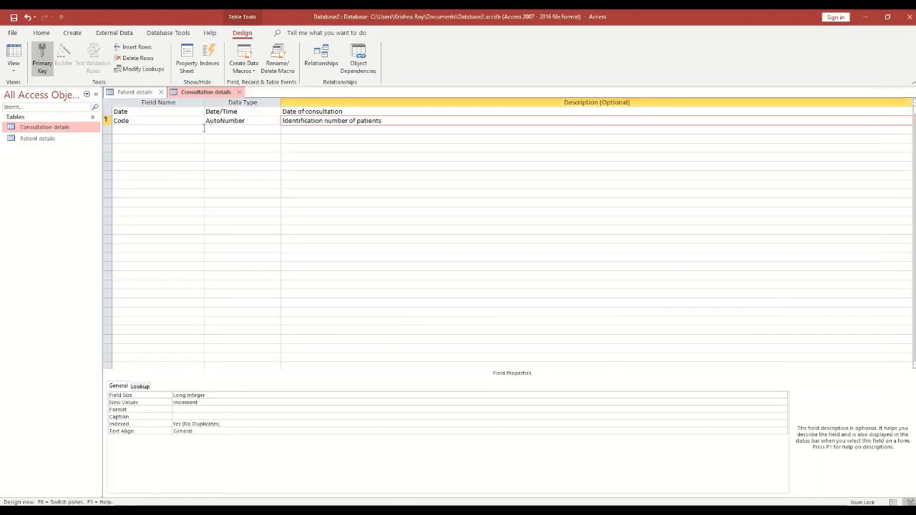
click(200, 129)
text(fee)
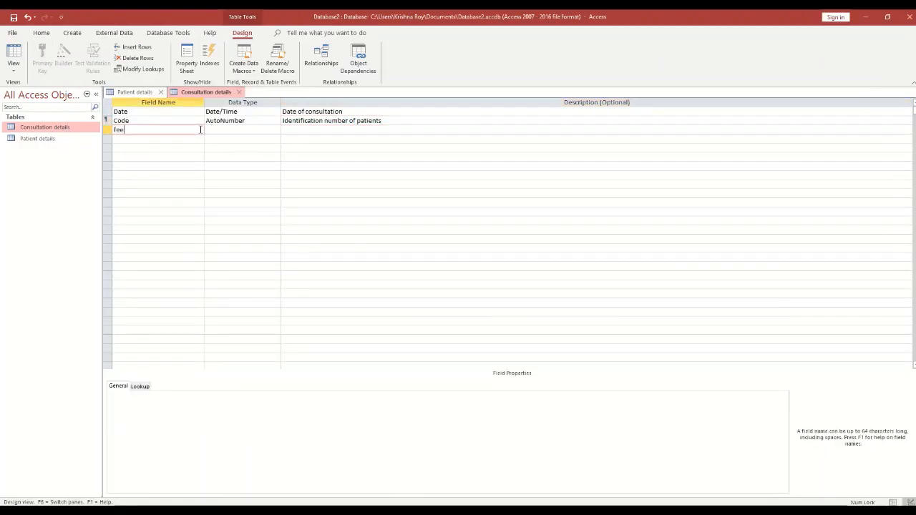
key(BackSpace)
key(BackSpace)
text(Fees)
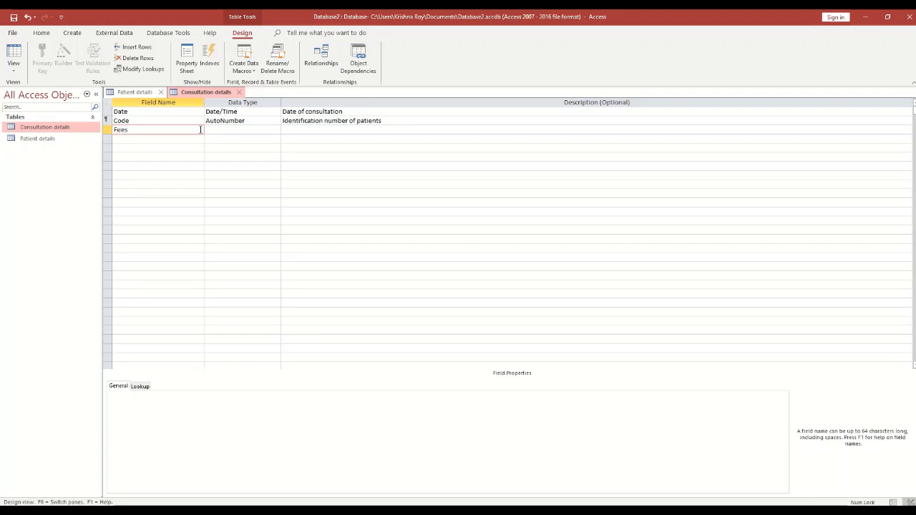
key(Tab)
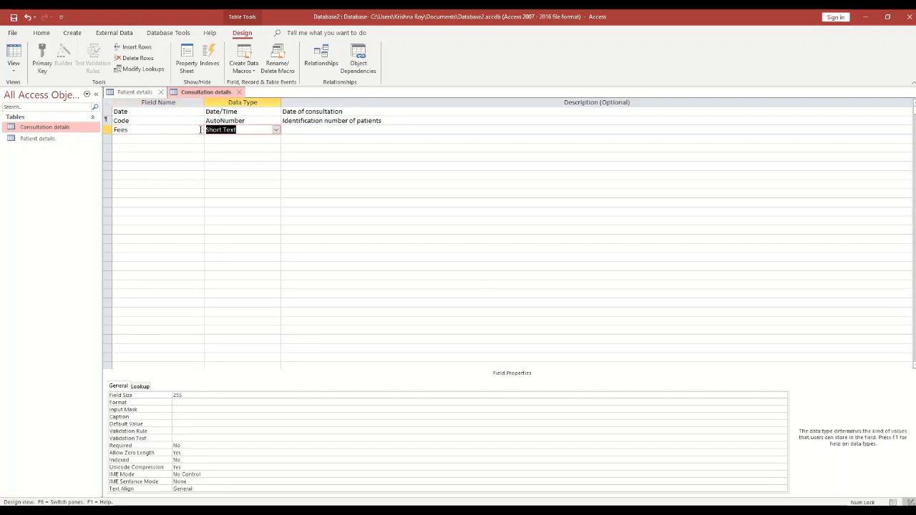
click(276, 129)
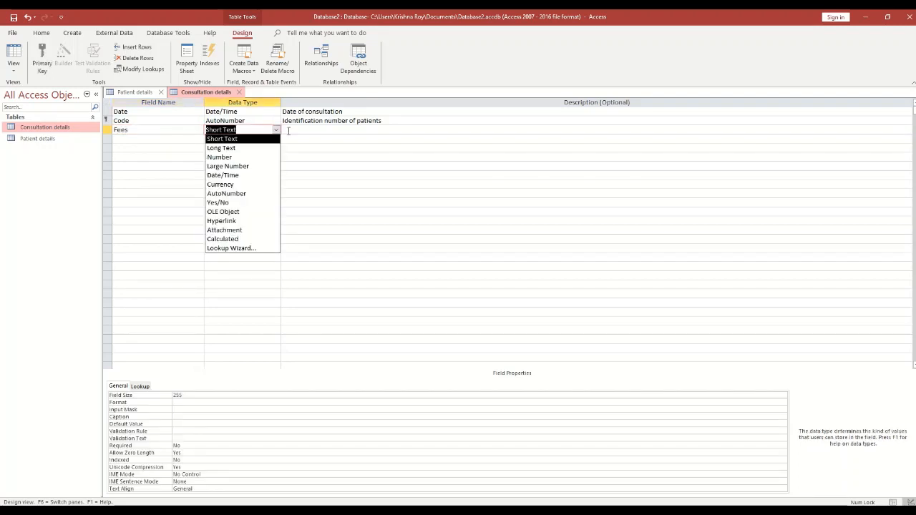
click(254, 182)
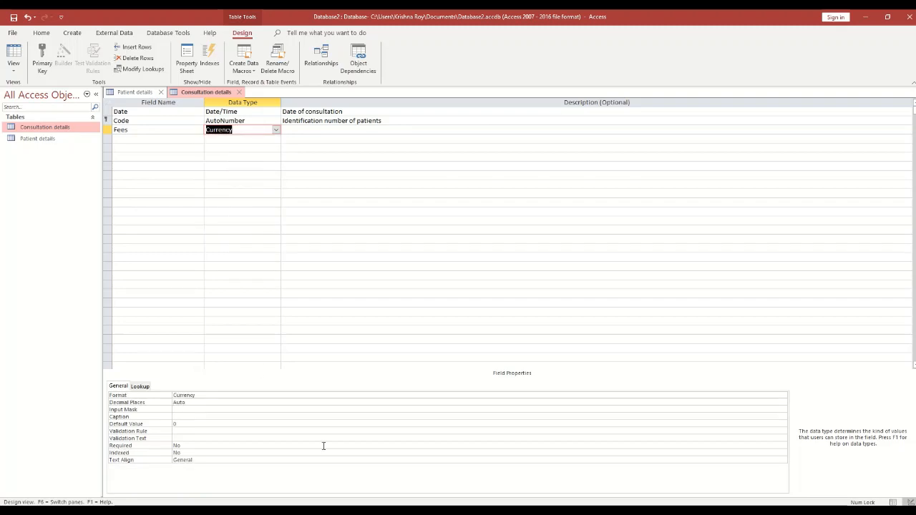
- Check the Fees description in the Word assignment and describe the Fees field in Access as "Fees Received"
key(alt+Tab)
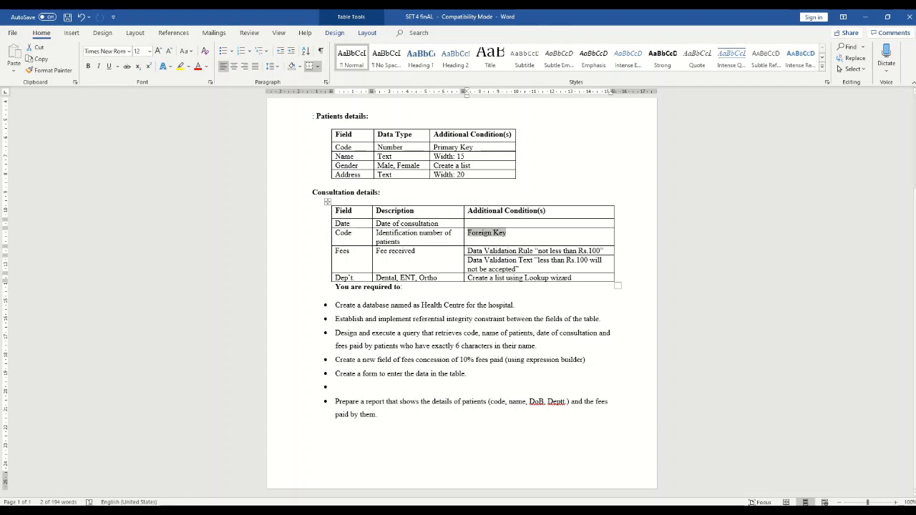
key(alt+Tab)
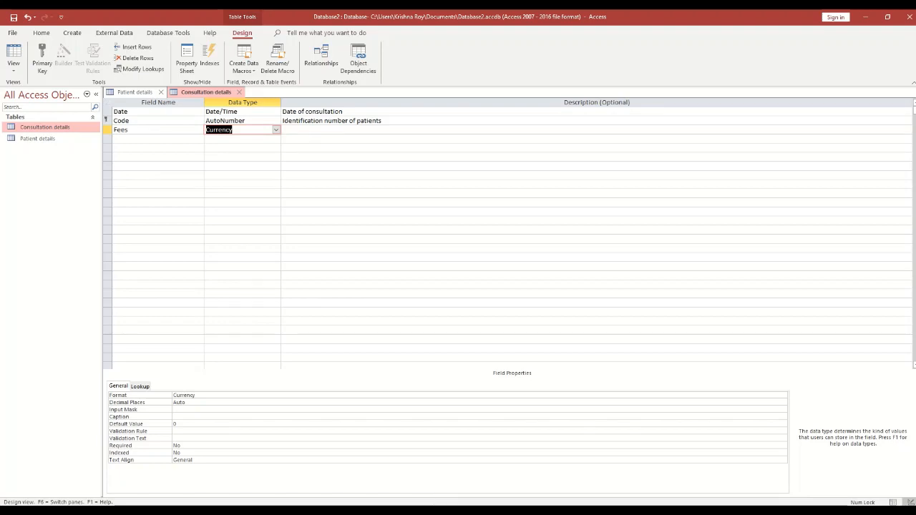
mouse_move(444, 511)
click(444, 473)
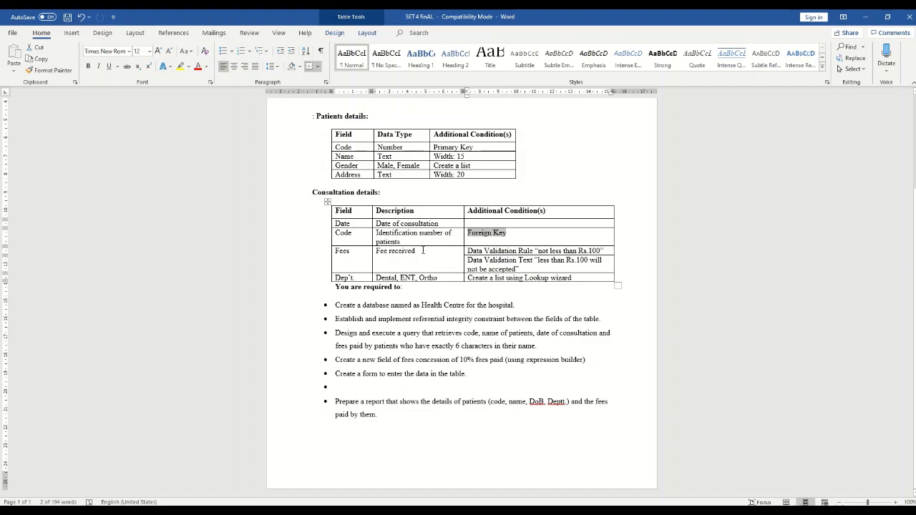
key(alt+Tab)
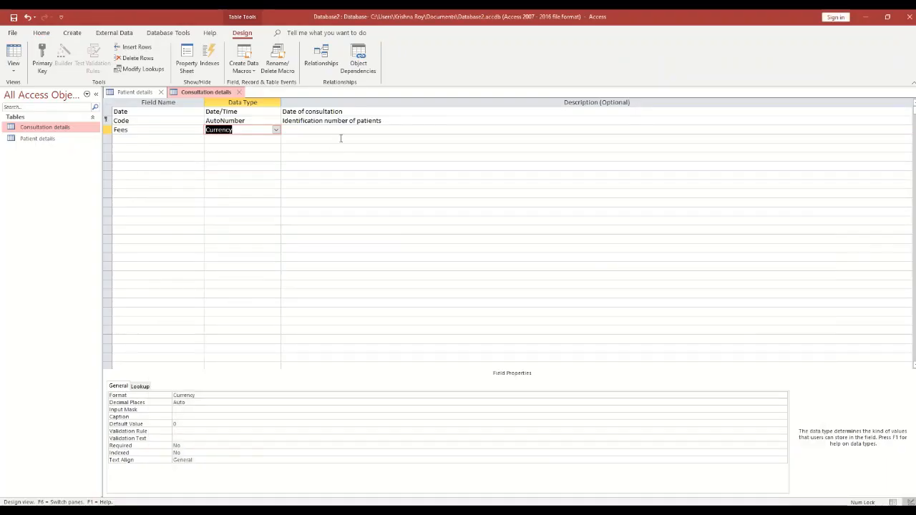
click(340, 131)
text(Fees )
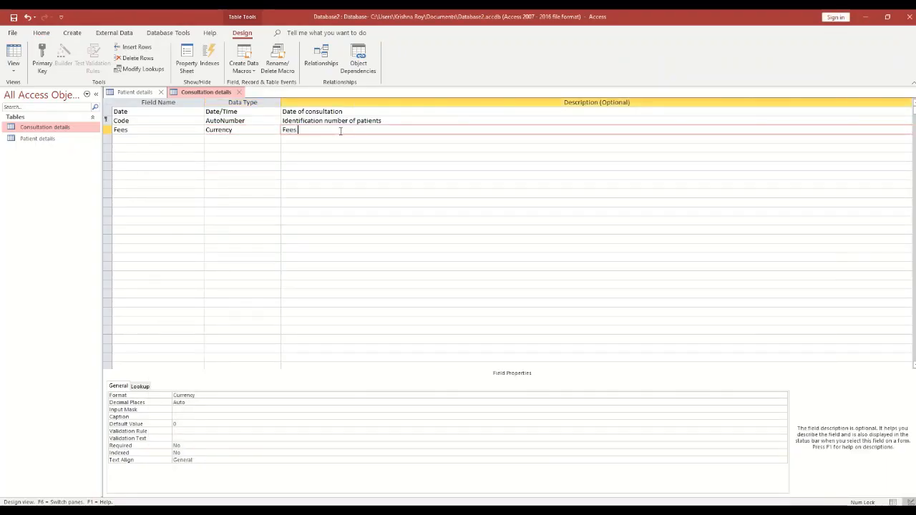
text(Received)
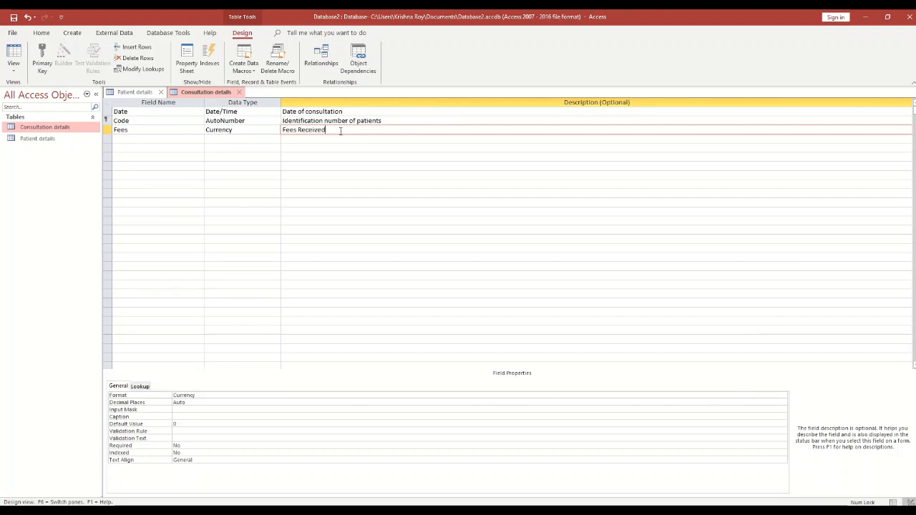
- Consult the Word assignment and add a Department field with the Short Text data type below Fees in the Access table
key(alt+Tab)
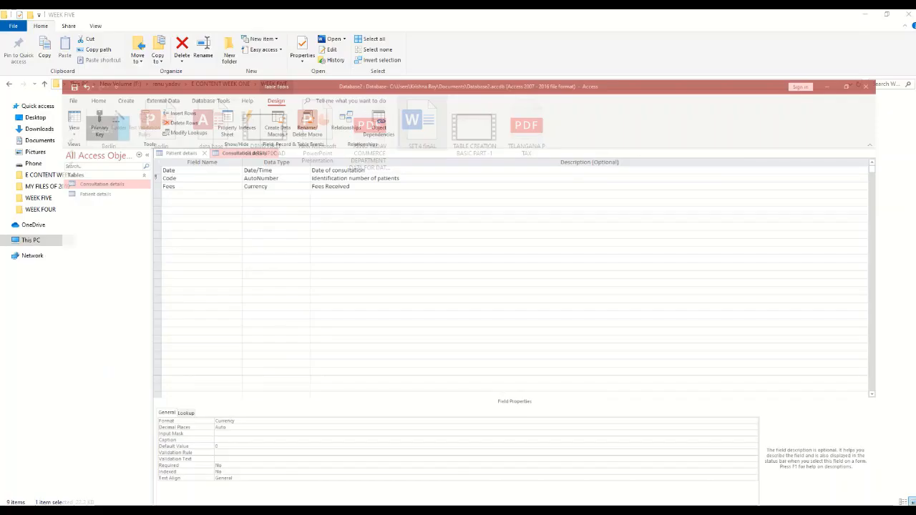
key(alt+Tab)
key(alt+Tab)
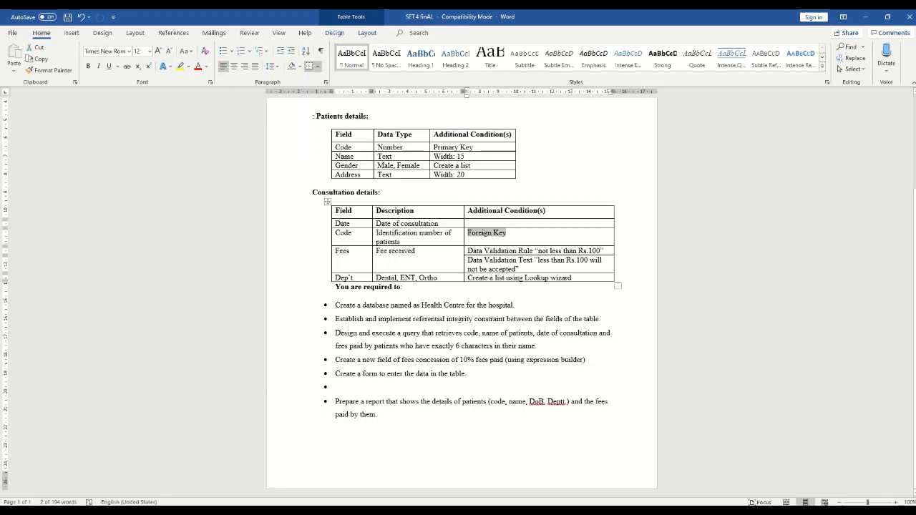
key(alt+Tab)
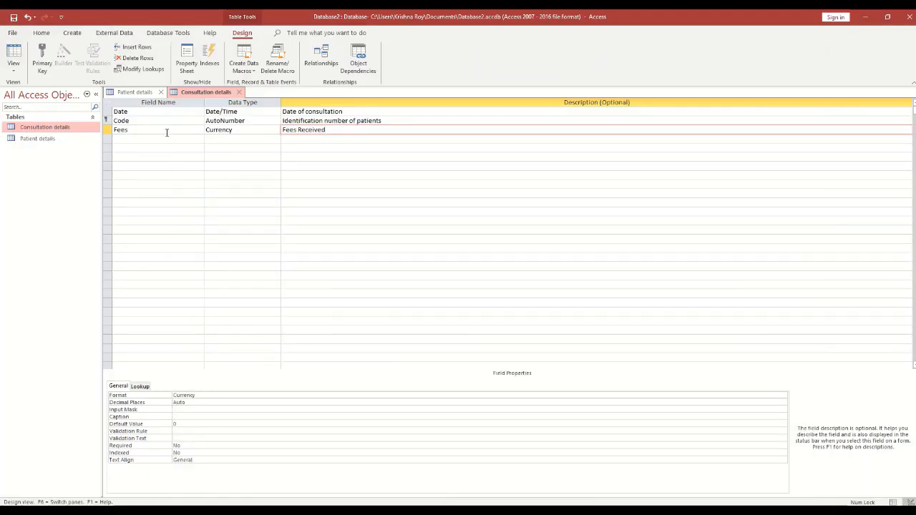
click(169, 140)
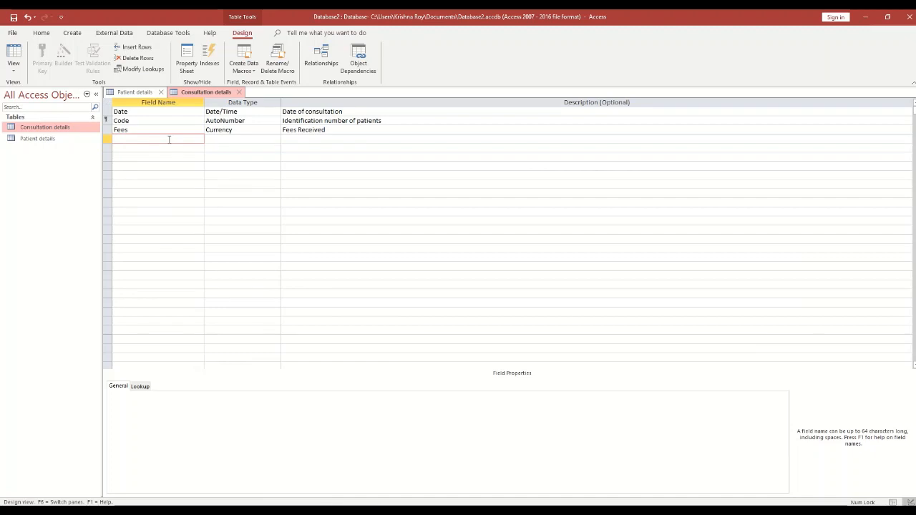
text(Department)
key(Tab)
key(Tab)
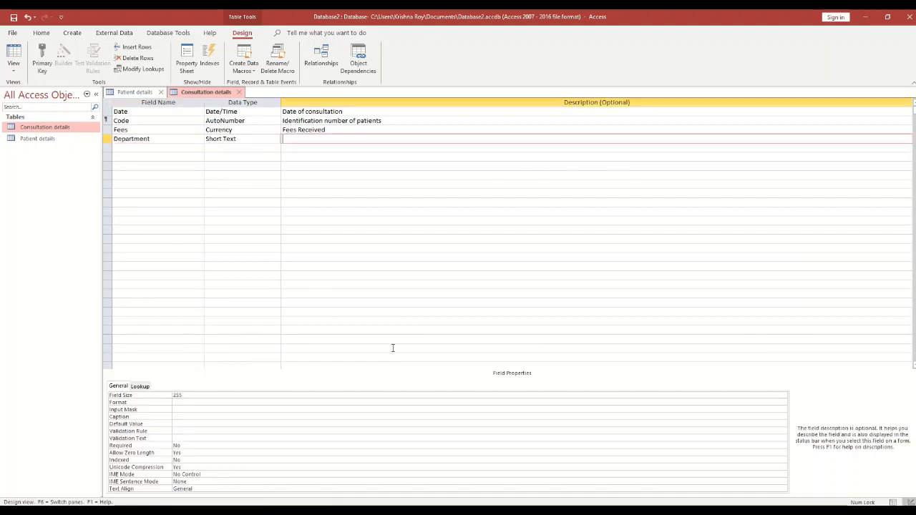
- Check the department options in the Word assignment and start the Lookup Wizard for the Department field with self-typed values
mouse_move(467, 511)
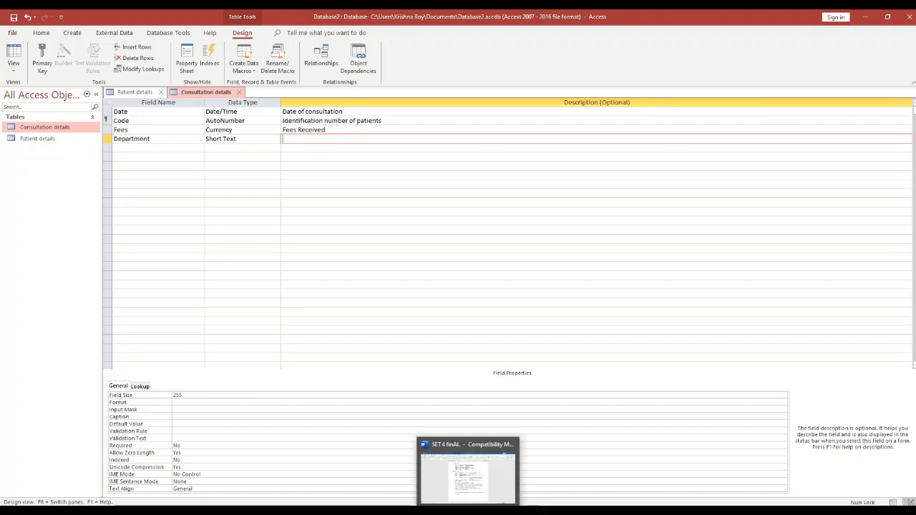
click(468, 472)
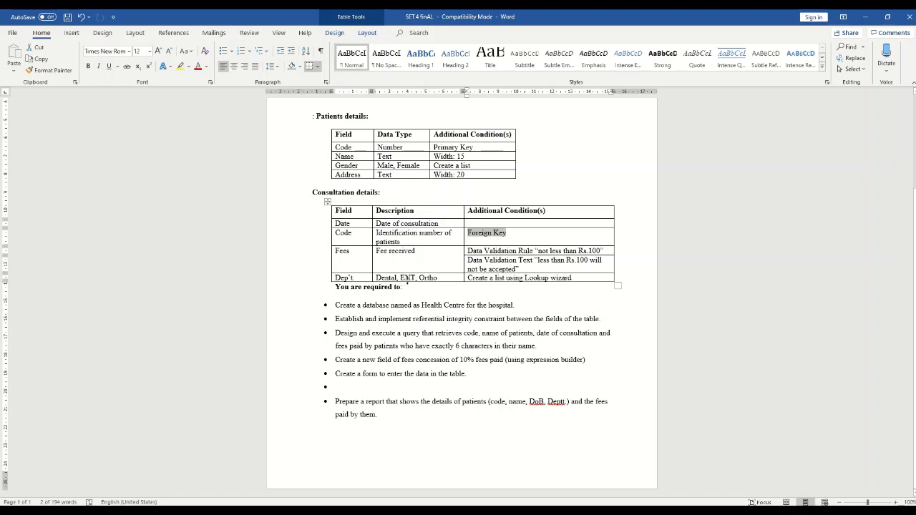
key(alt+Tab)
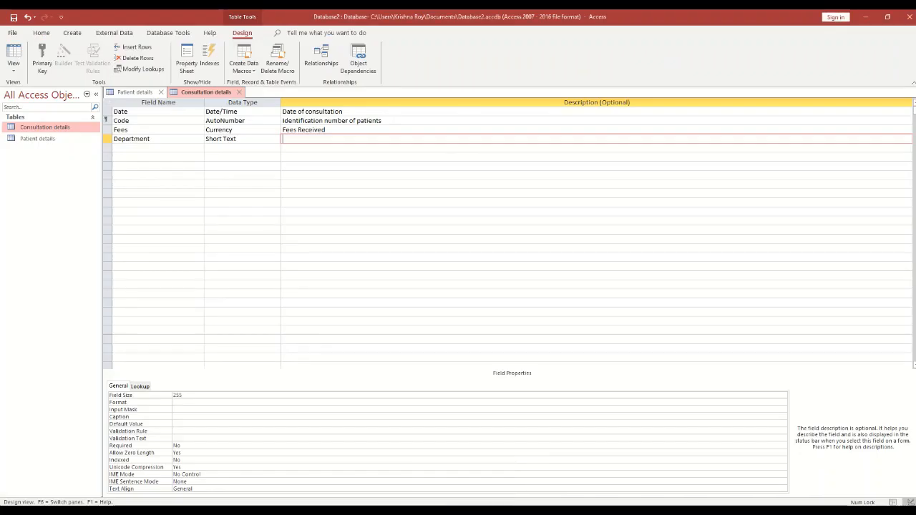
click(264, 141)
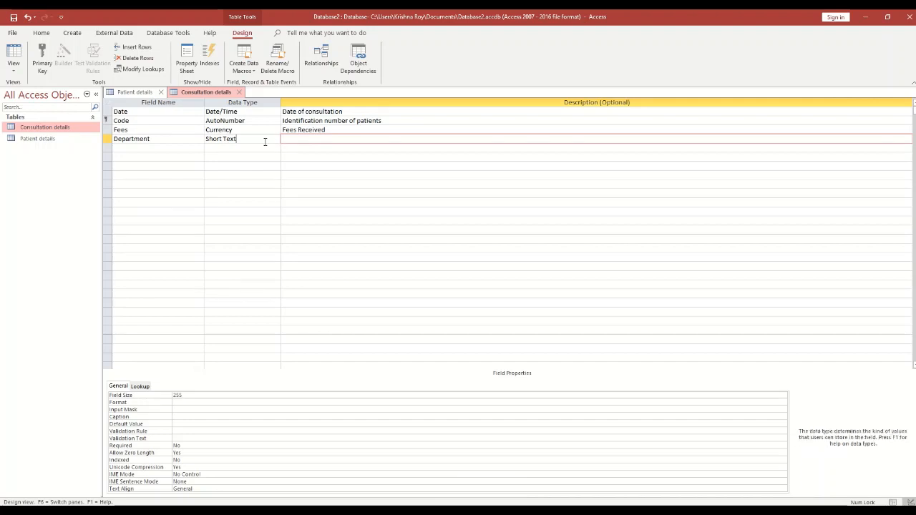
click(276, 139)
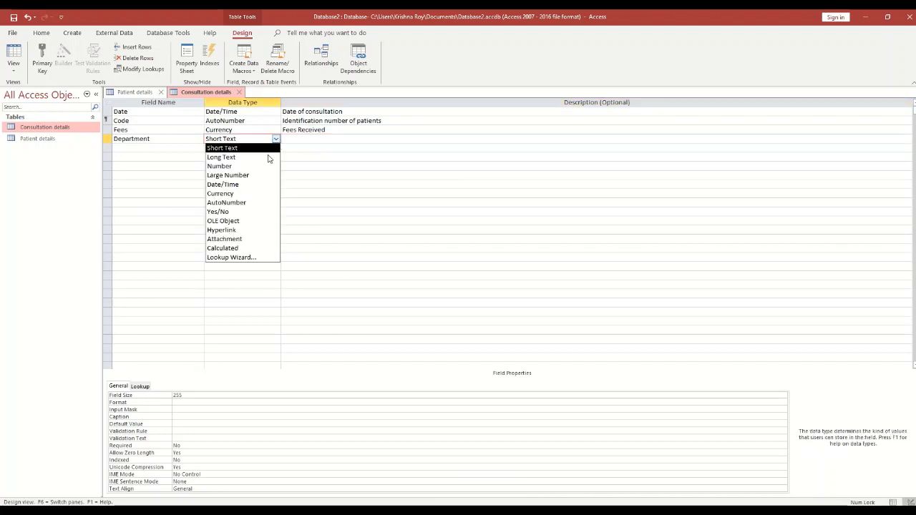
click(239, 258)
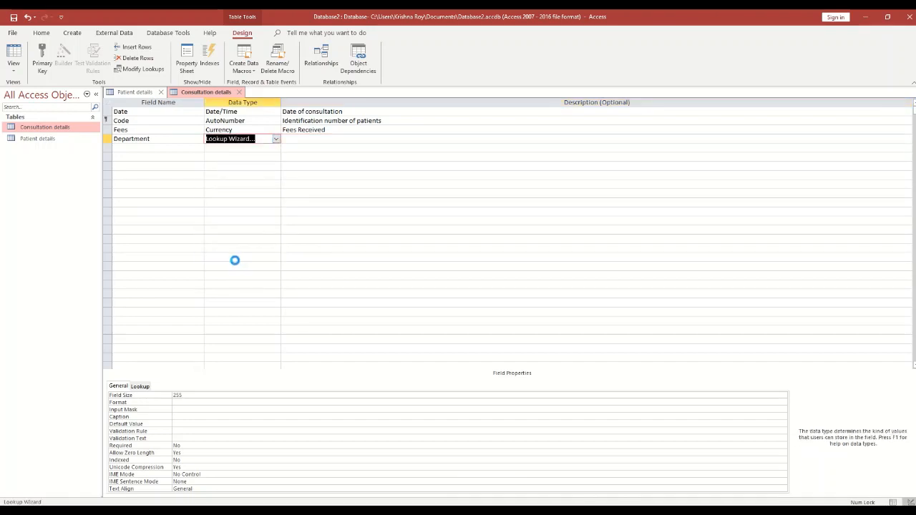
click(437, 188)
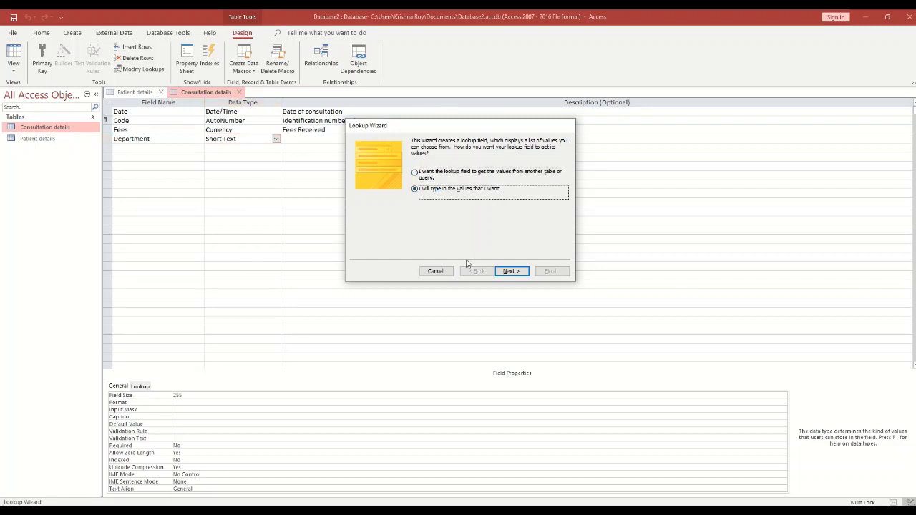
click(510, 271)
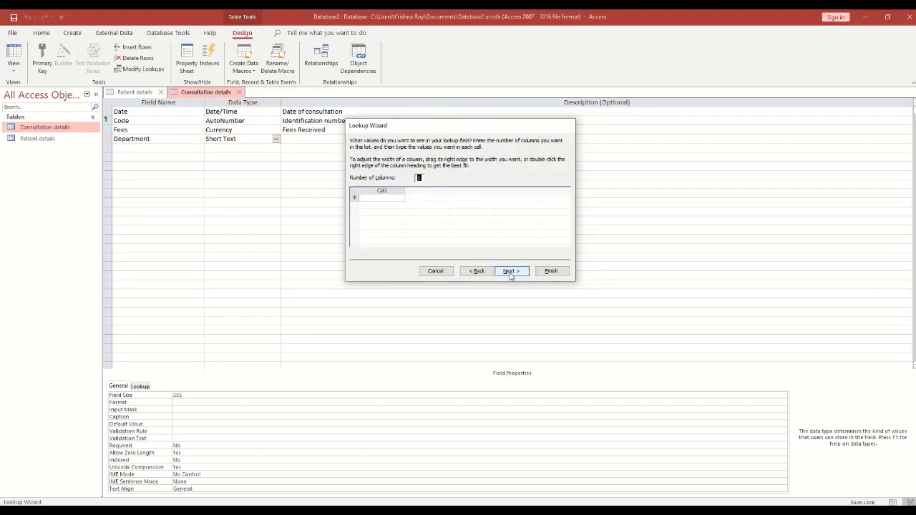
- Enter Dental, ENT and Ortho as the values in the lookup's single column
click(377, 198)
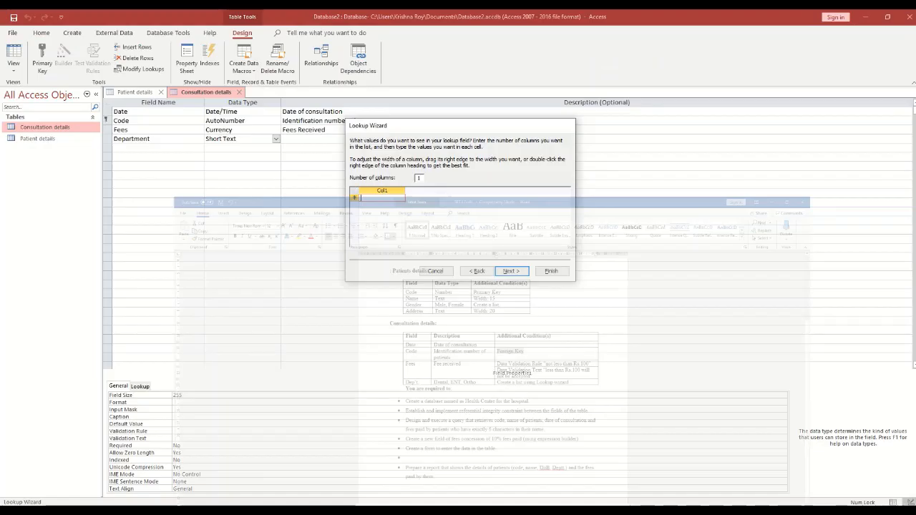
text(Dental)
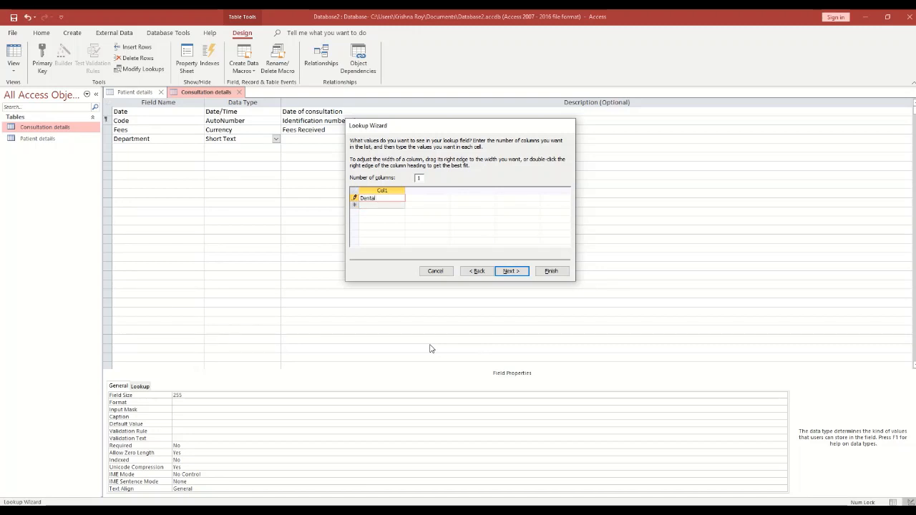
key(Down)
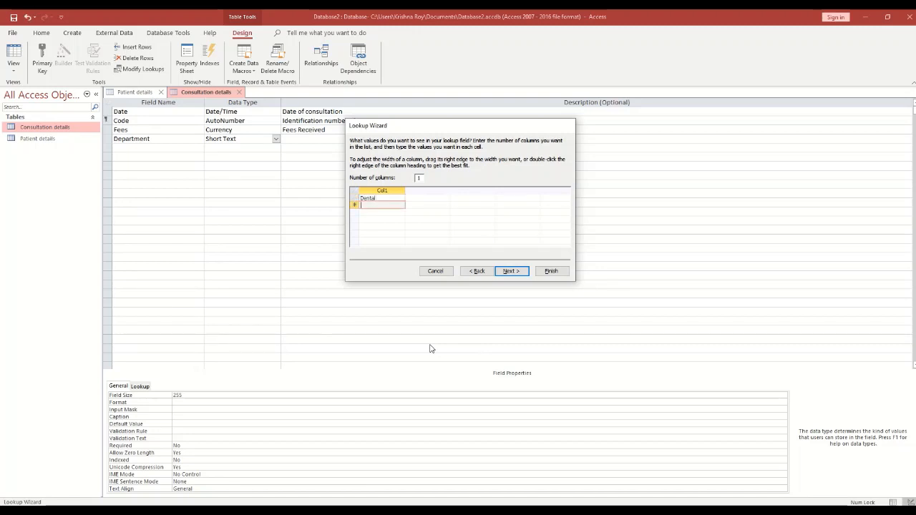
text(ENT)
key(Down)
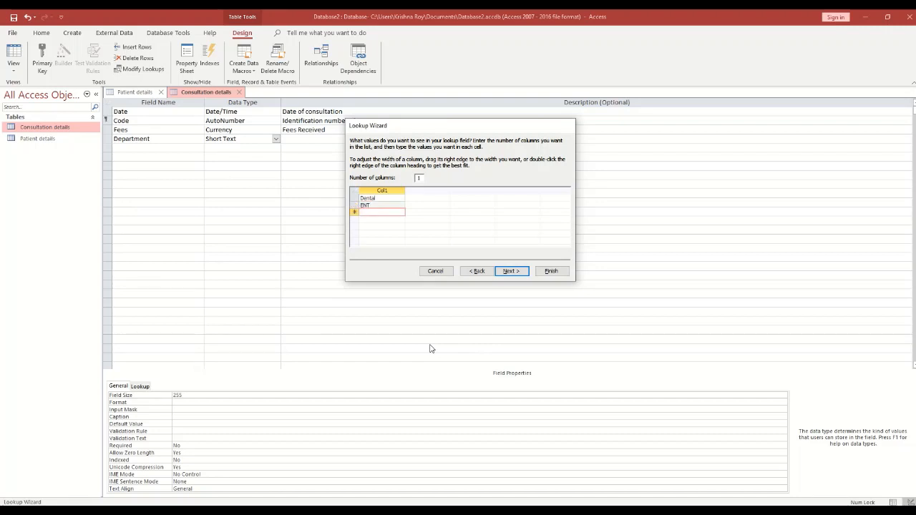
text(Ortho)
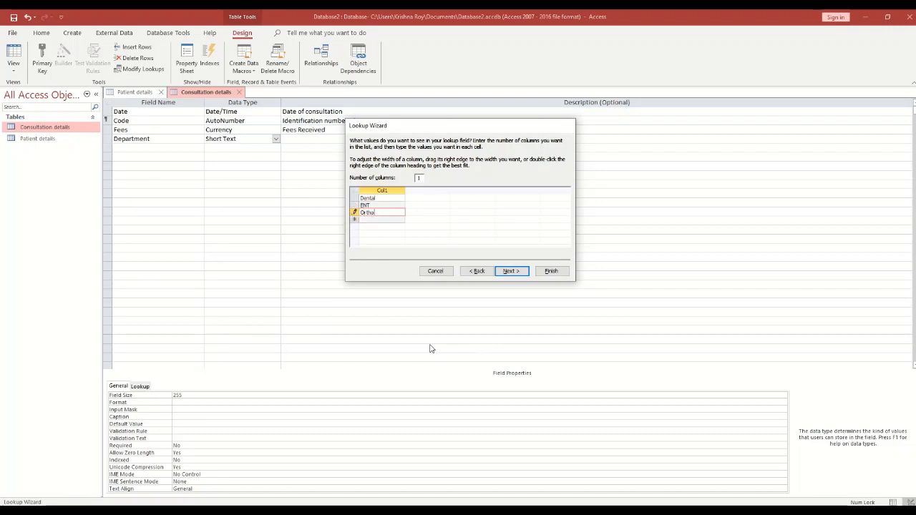
- Keep the label Department, limit entries to the list, and finish the lookup field
click(513, 271)
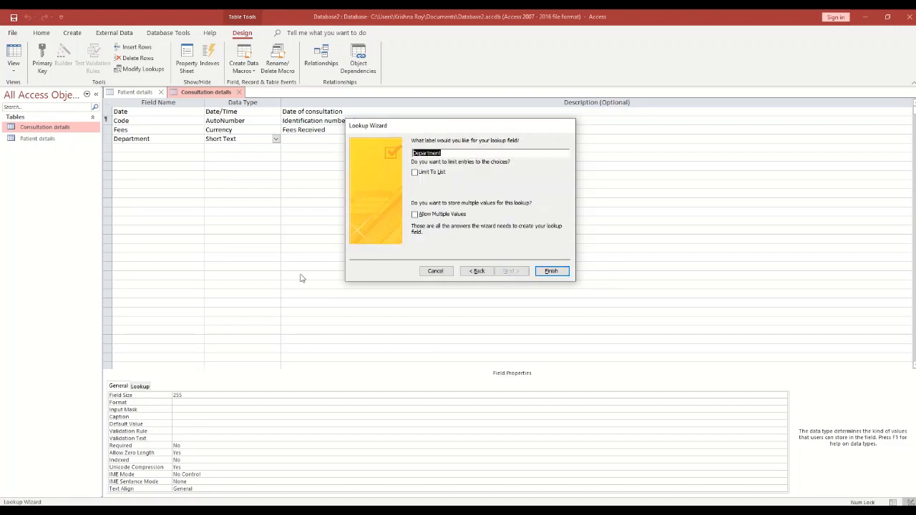
click(430, 179)
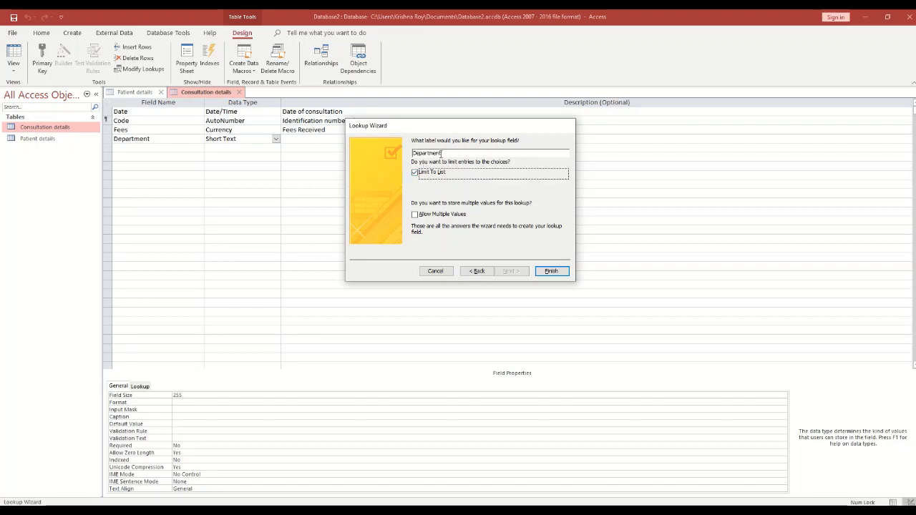
click(550, 271)
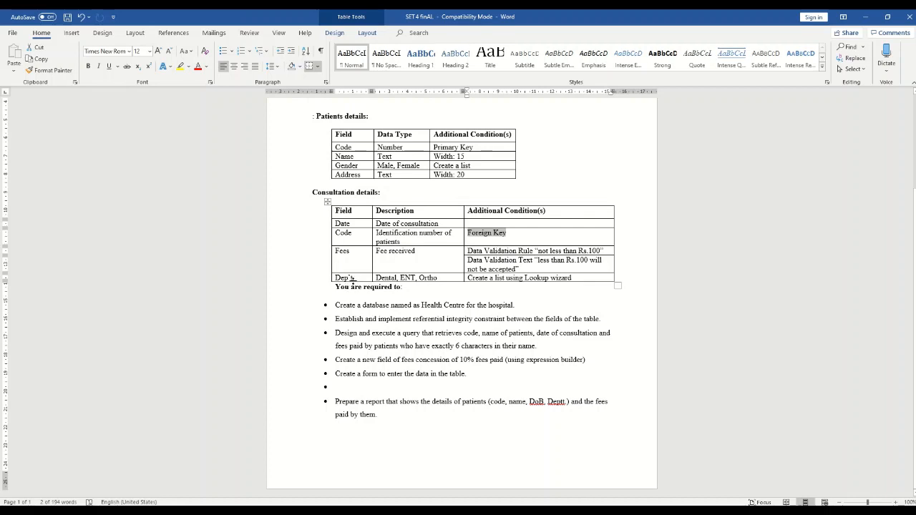
- Return to Access from the Word assignment and set the Department field's caption to "Dep't"
mouse_move(444, 511)
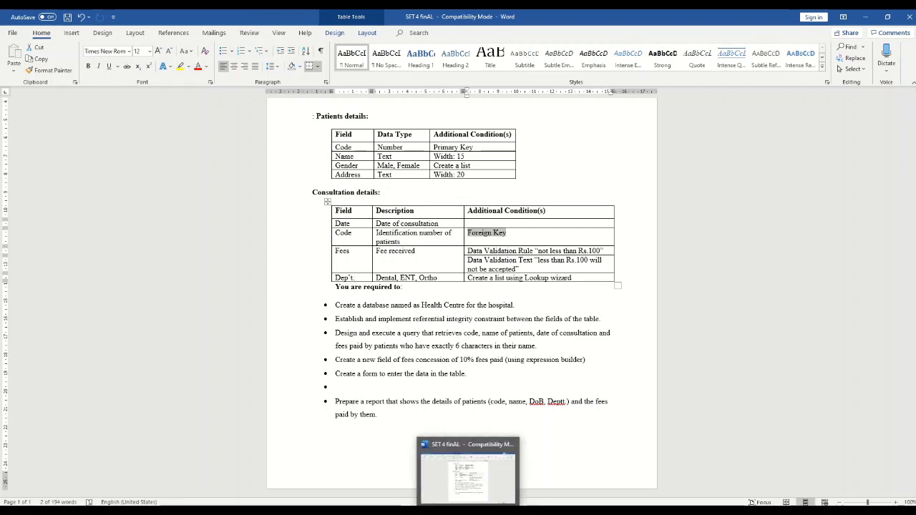
click(444, 472)
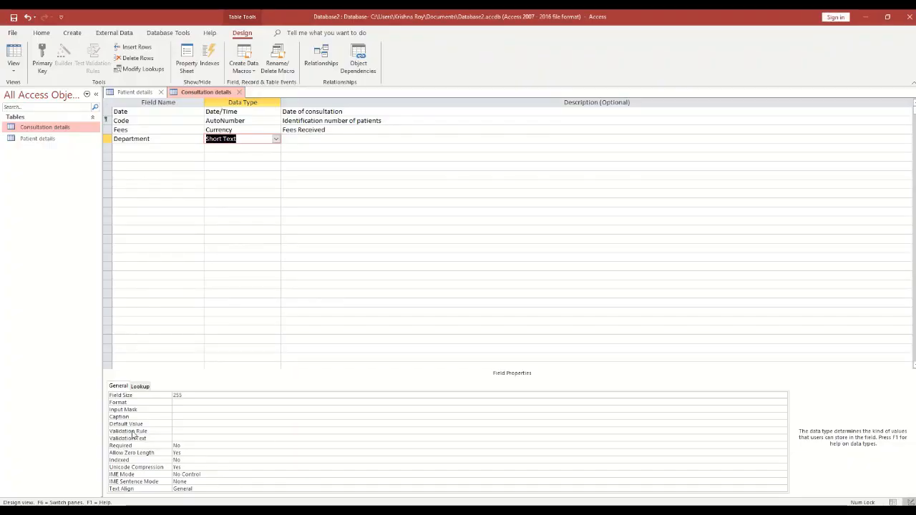
click(188, 417)
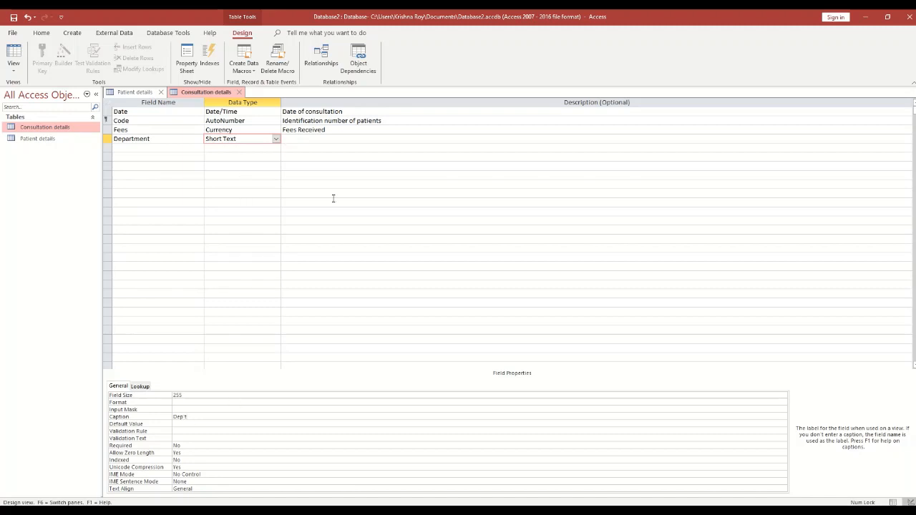
- Check the Word assignment again and describe the Department field in Access as "Dental, ENT, Ortho"
key(alt+Tab)
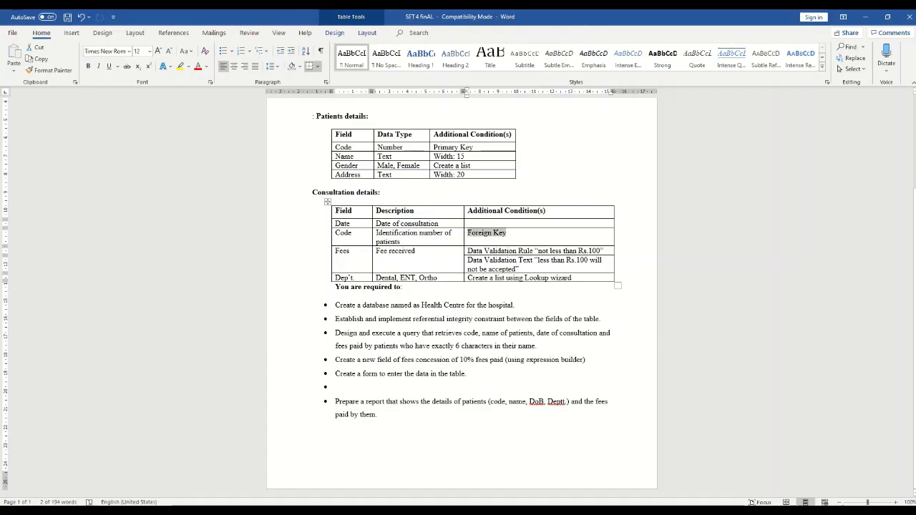
key(alt+Tab)
click(329, 139)
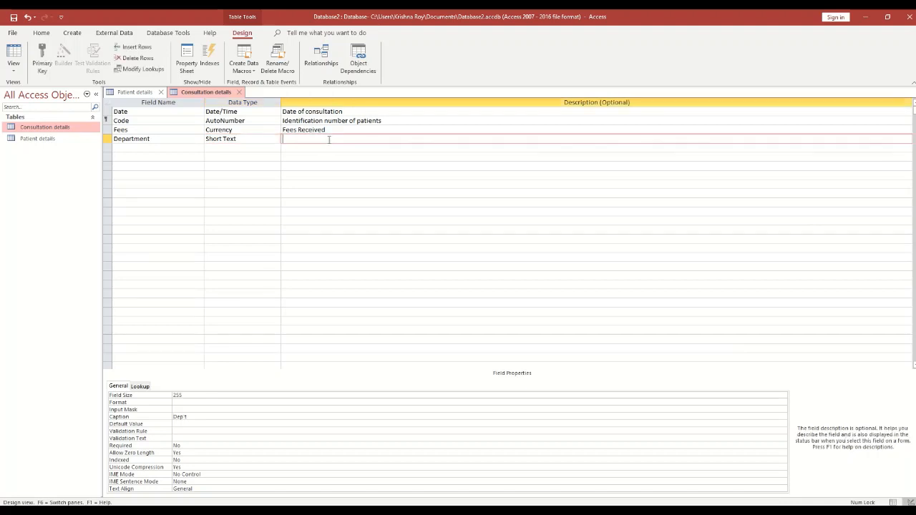
text(Dental)
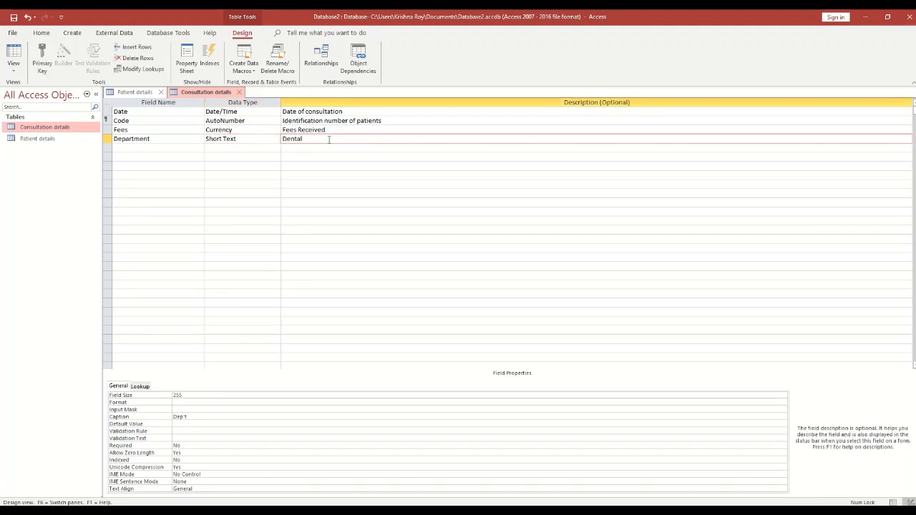
text(, ENT)
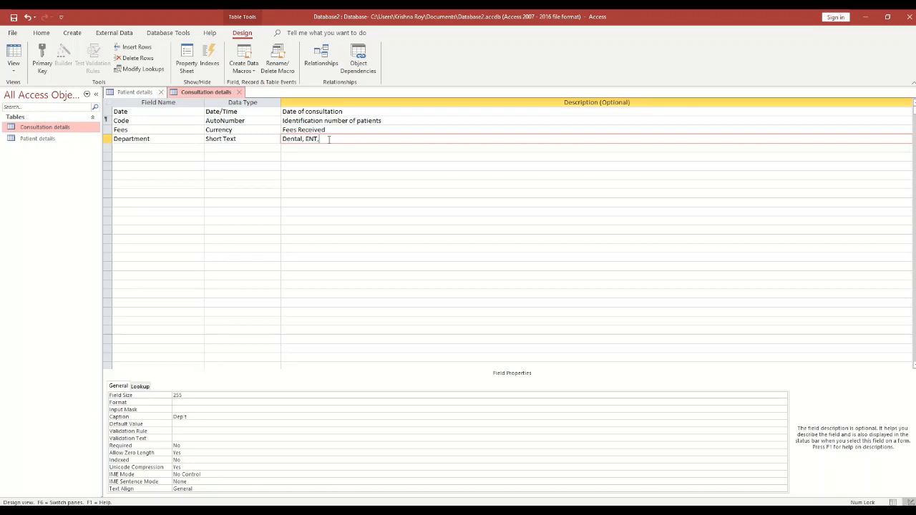
text(, Ortho)
mouse_move(469, 510)
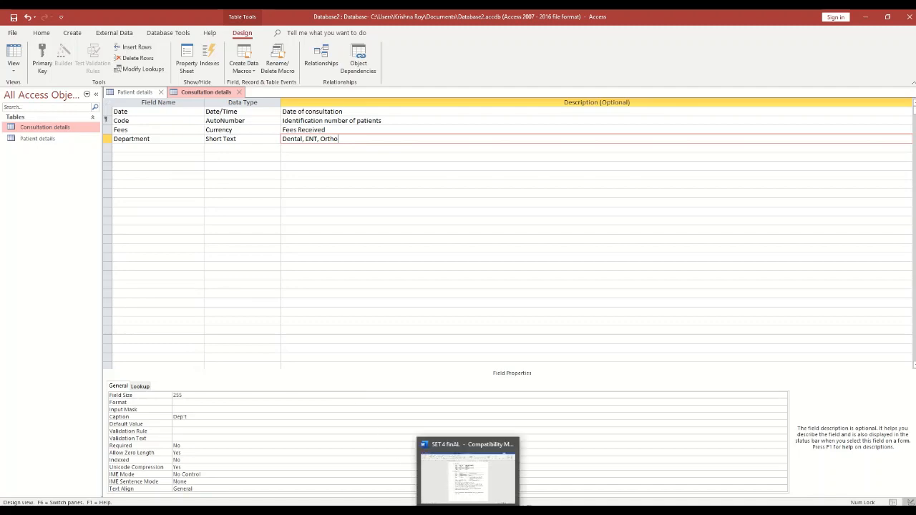
- Check the consultation table's conditions in the Word assignment, return to Access and try to save the Consultation details design
click(468, 472)
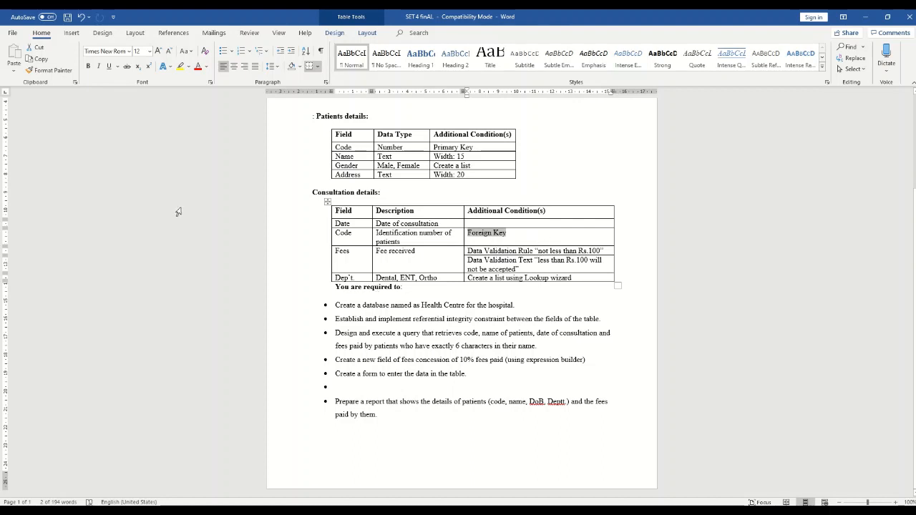
key(alt+Tab)
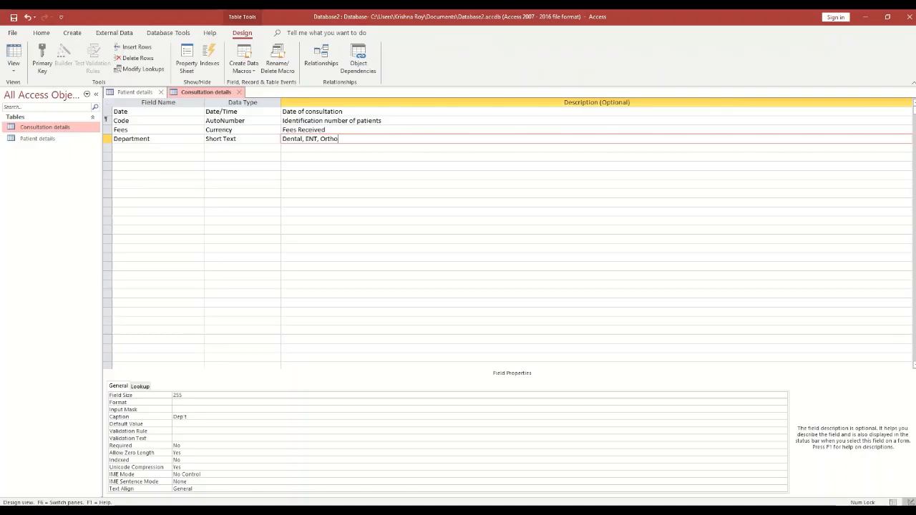
click(144, 140)
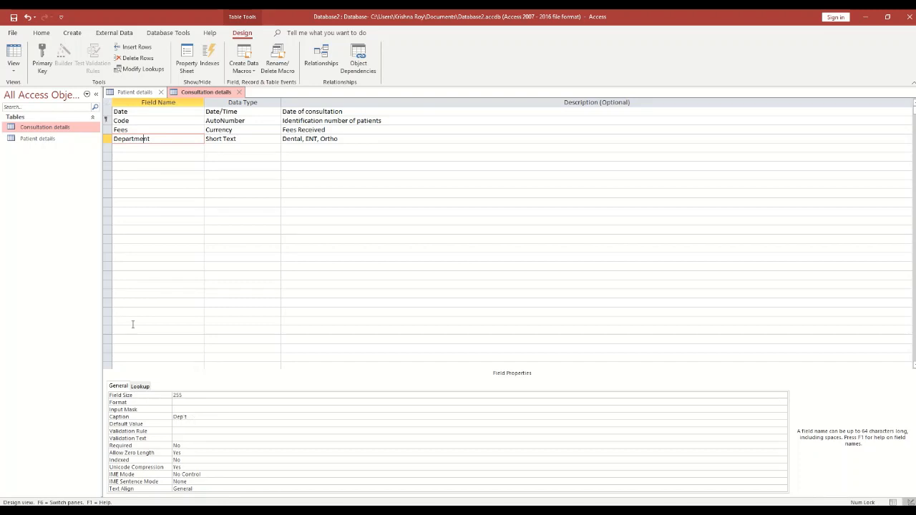
right_click(216, 93)
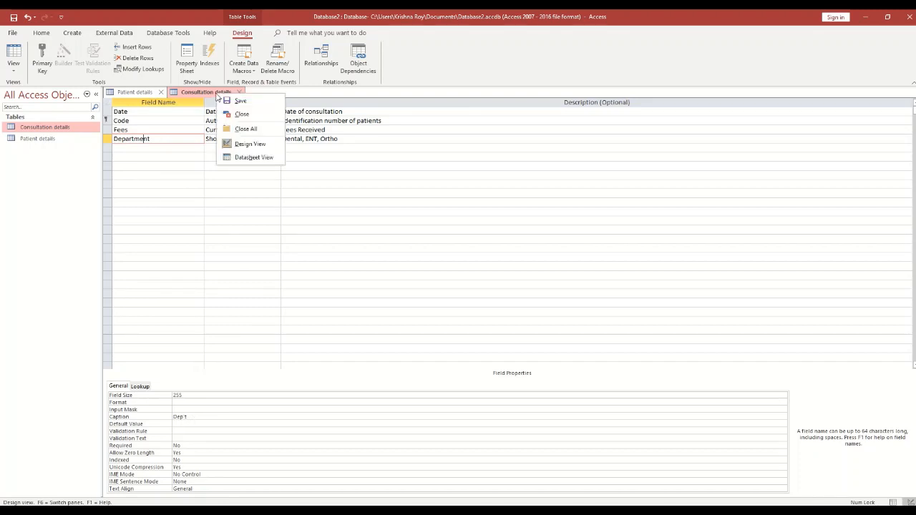
click(237, 100)
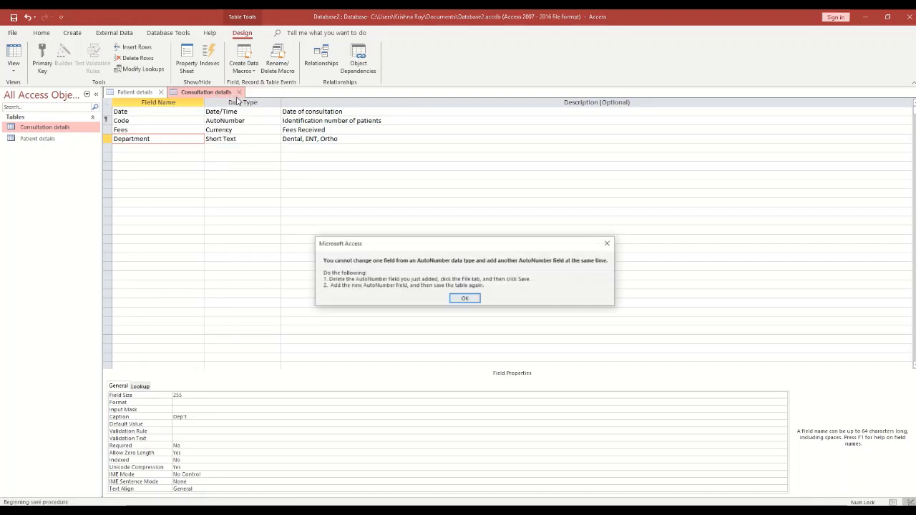
click(465, 299)
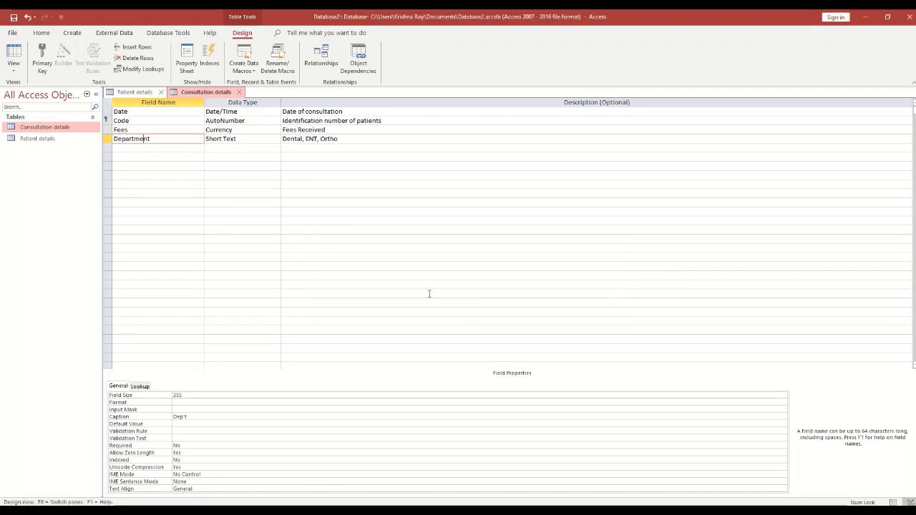
- Inspect the Code field's data type and try again to save the Consultation details table
click(276, 206)
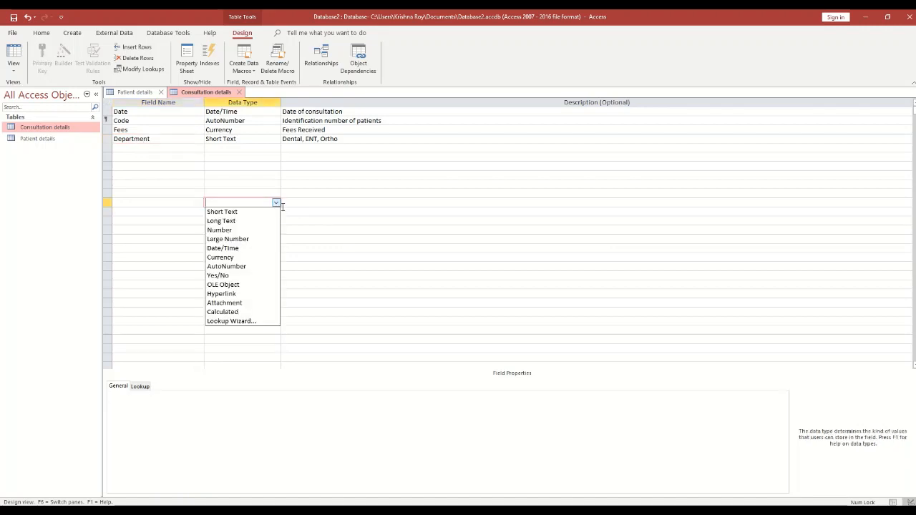
click(203, 130)
click(246, 121)
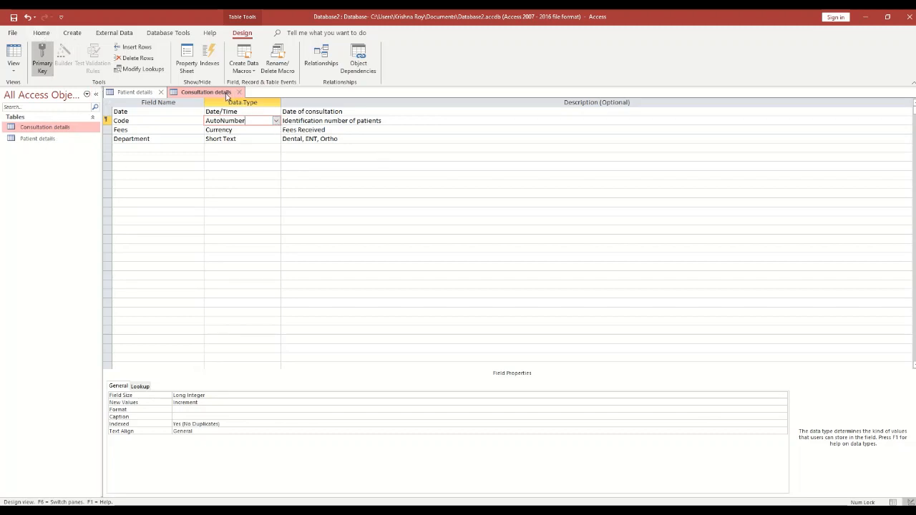
right_click(228, 95)
click(240, 113)
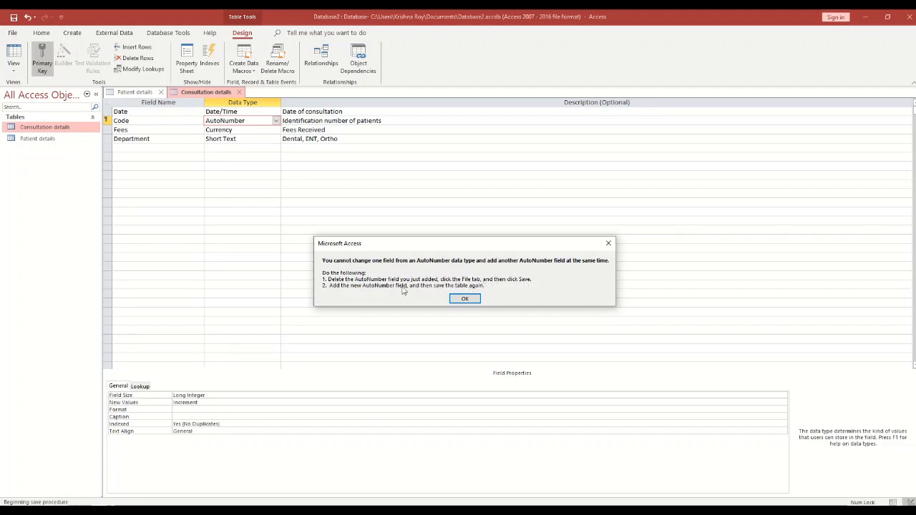
click(465, 299)
- Delete the primary-key Code field from the Consultation details table design
click(190, 266)
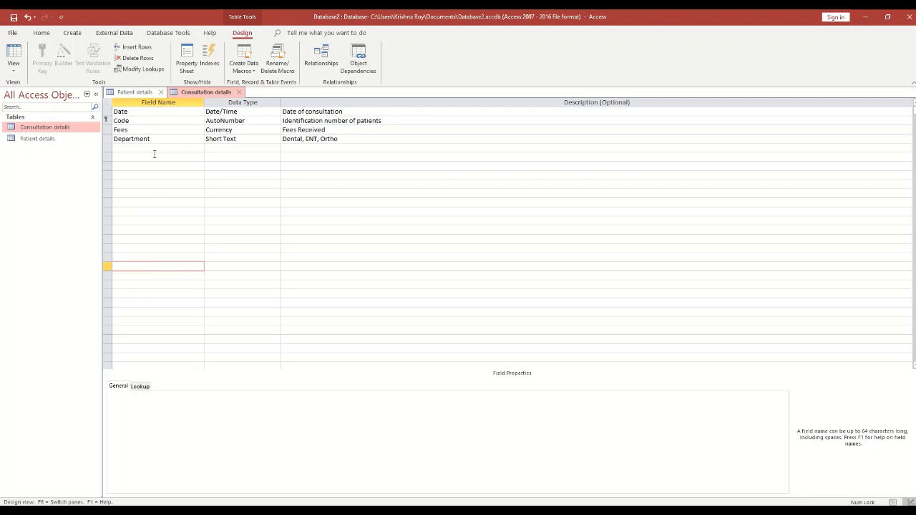
click(107, 120)
right_click(108, 120)
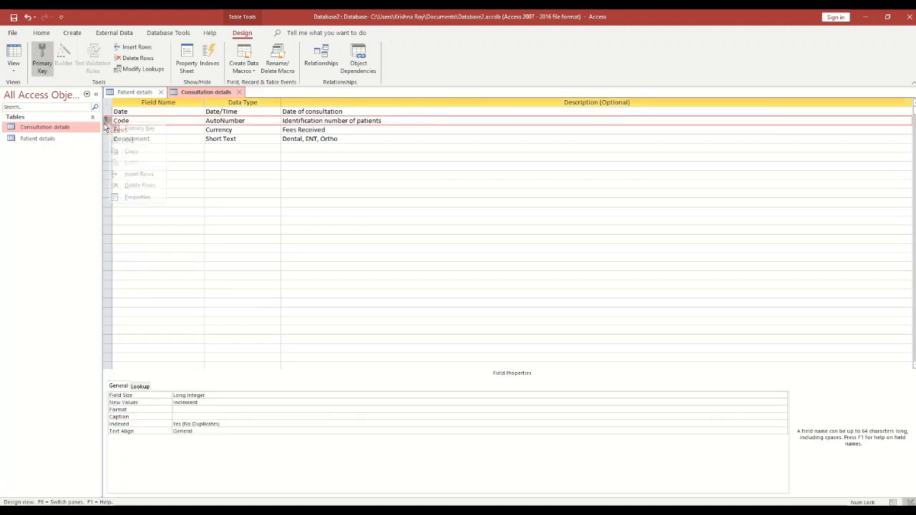
click(139, 186)
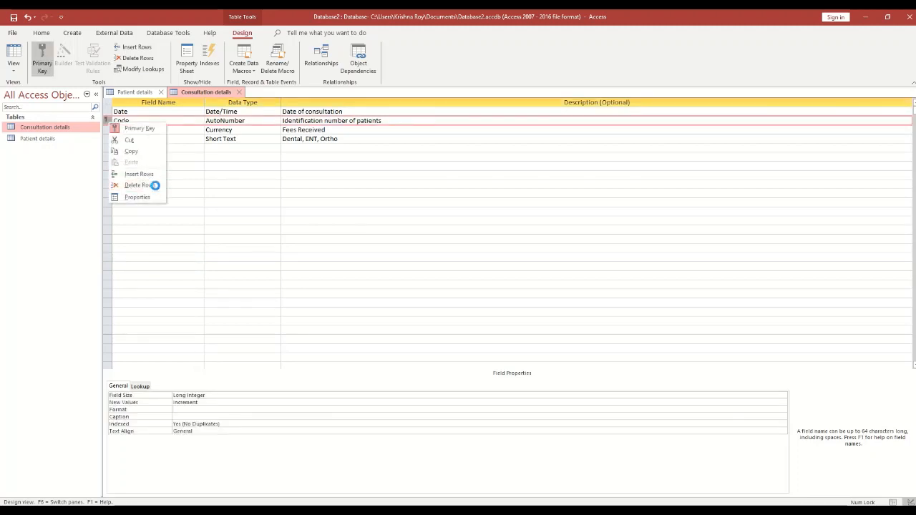
click(442, 292)
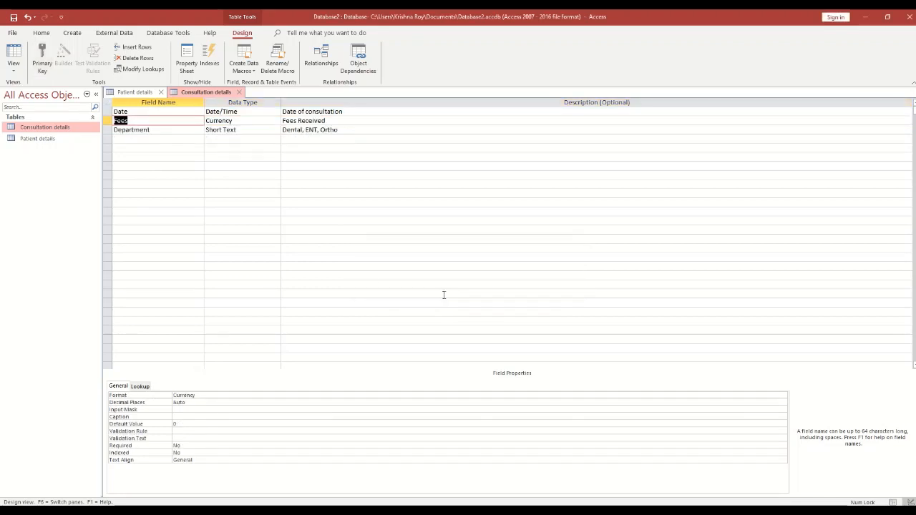
- Insert a new field named code between Date and Fees
right_click(109, 121)
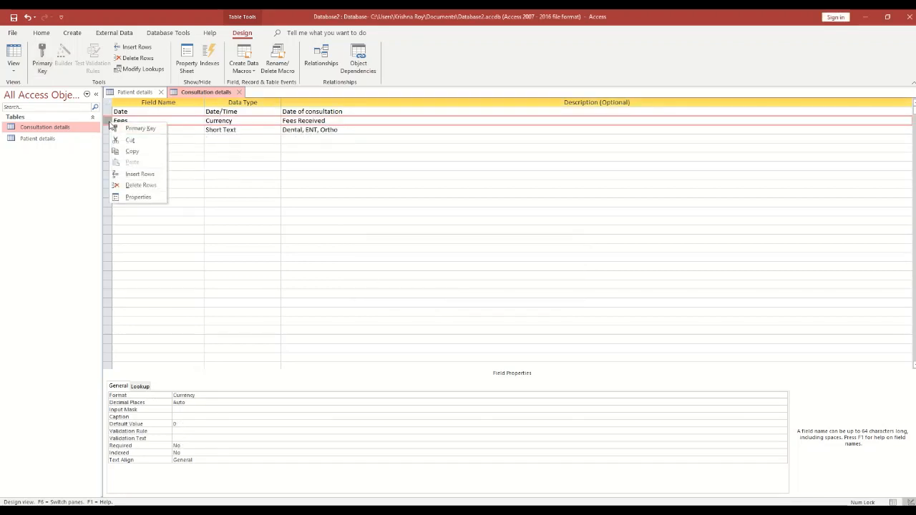
click(139, 173)
click(148, 121)
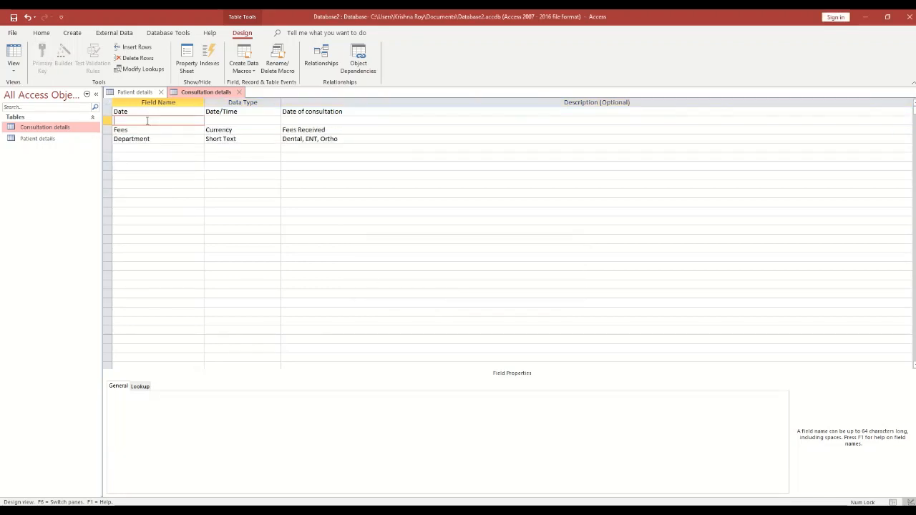
text(code)
key(Tab)
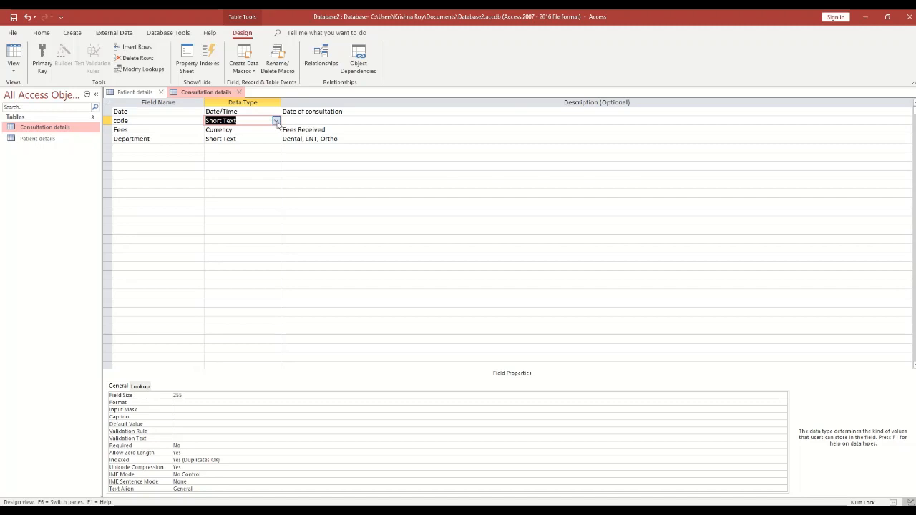
click(275, 137)
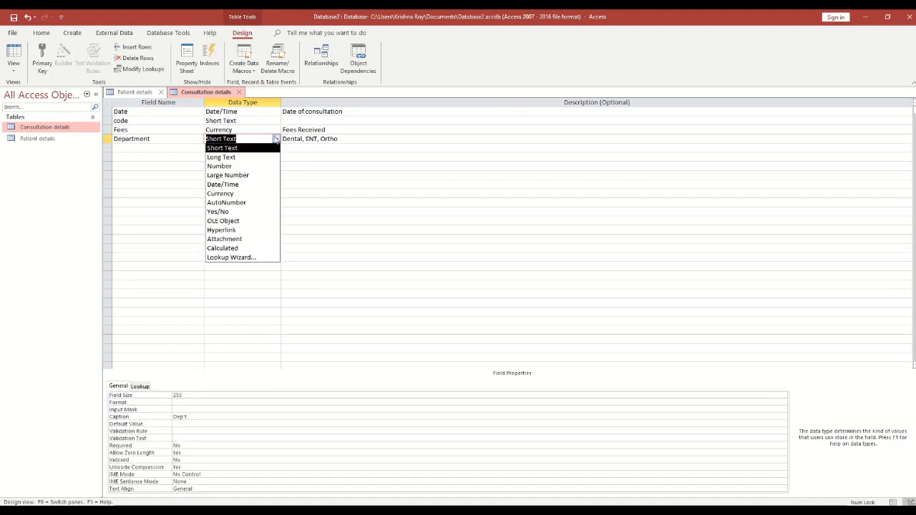
click(258, 201)
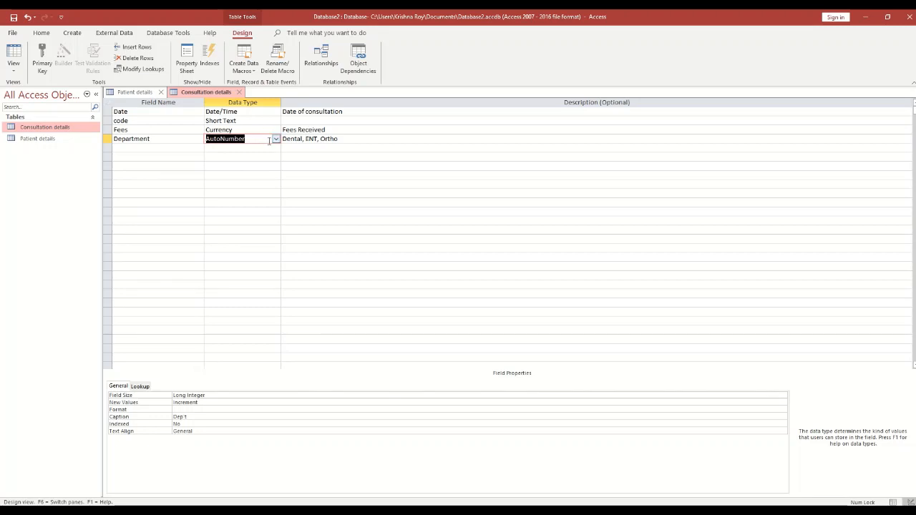
click(277, 139)
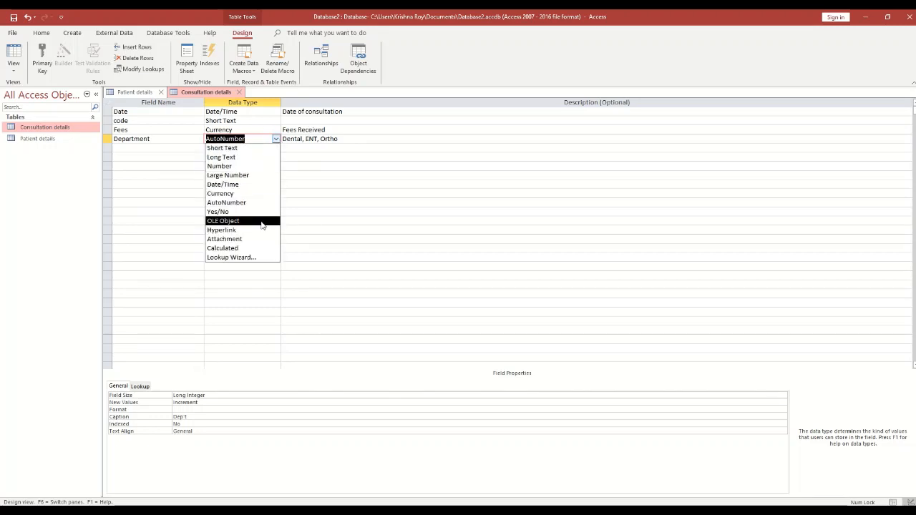
click(260, 259)
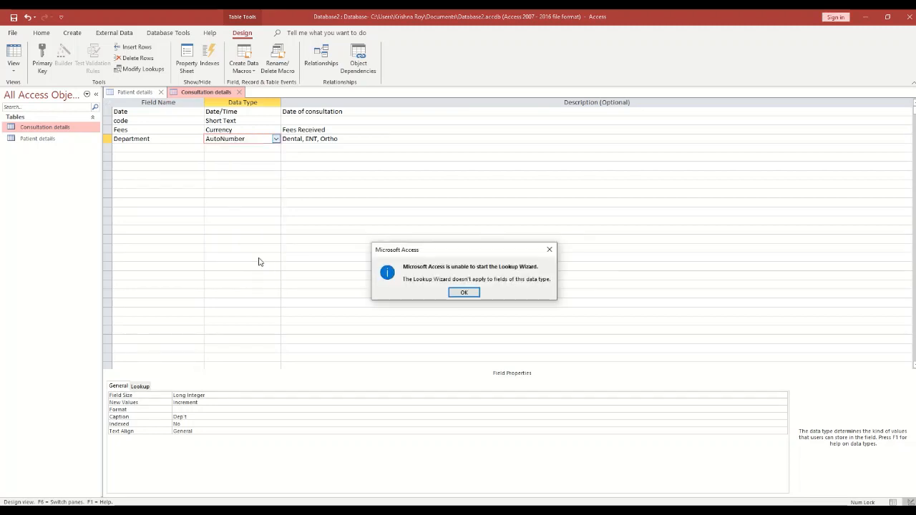
click(464, 293)
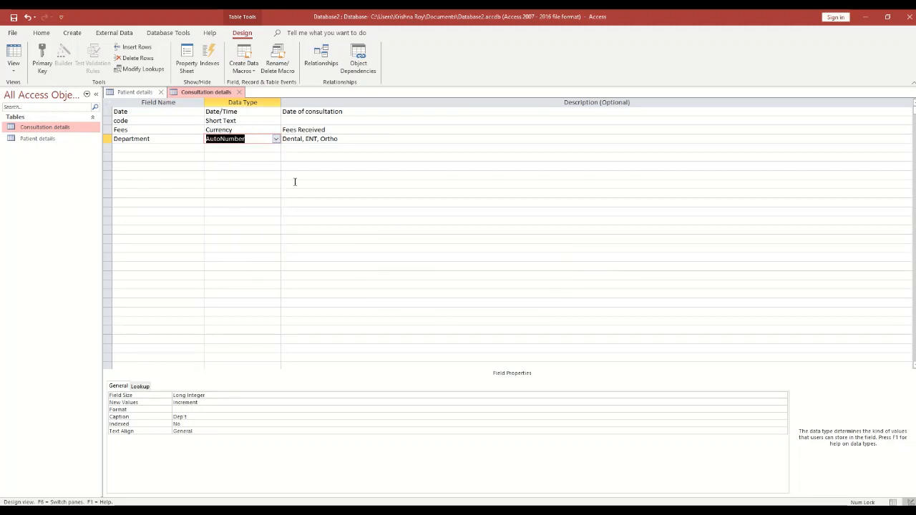
click(276, 138)
click(272, 151)
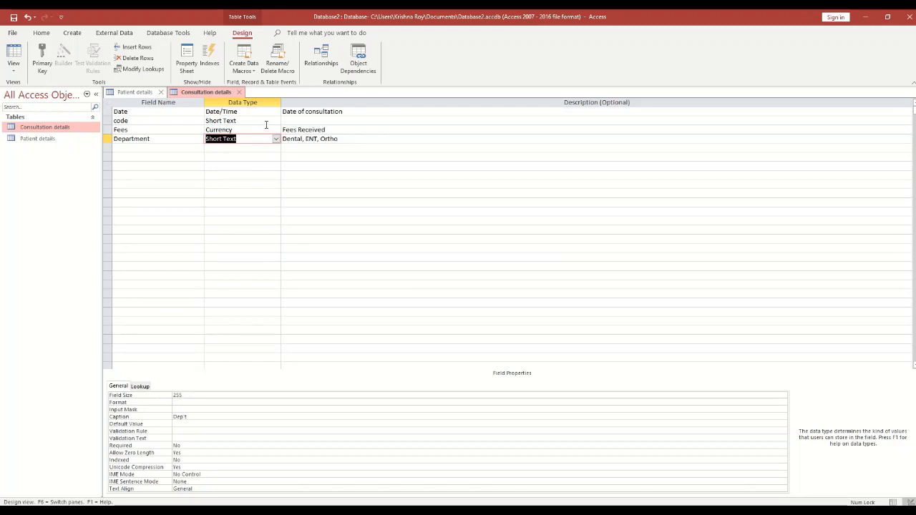
- Set the code field's data type to AutoNumber and describe it as "Identification Number of Patients"
click(266, 123)
click(275, 121)
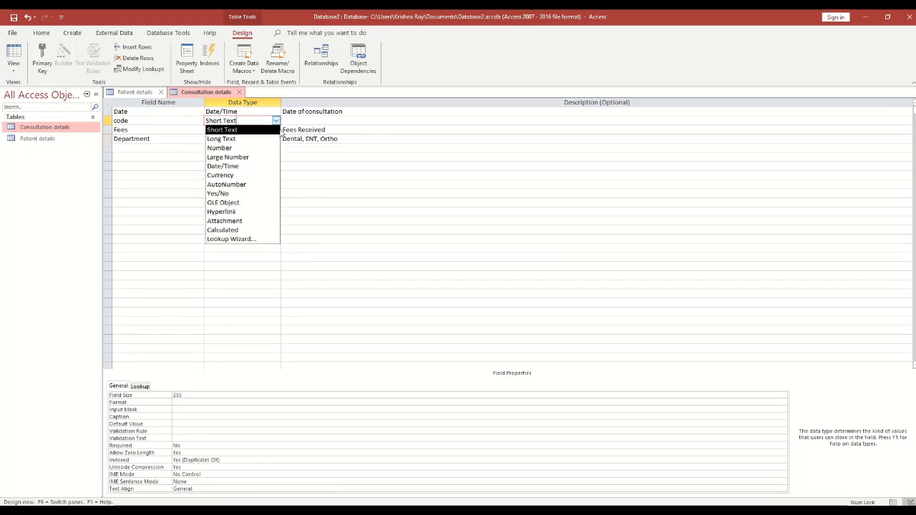
click(277, 183)
click(312, 174)
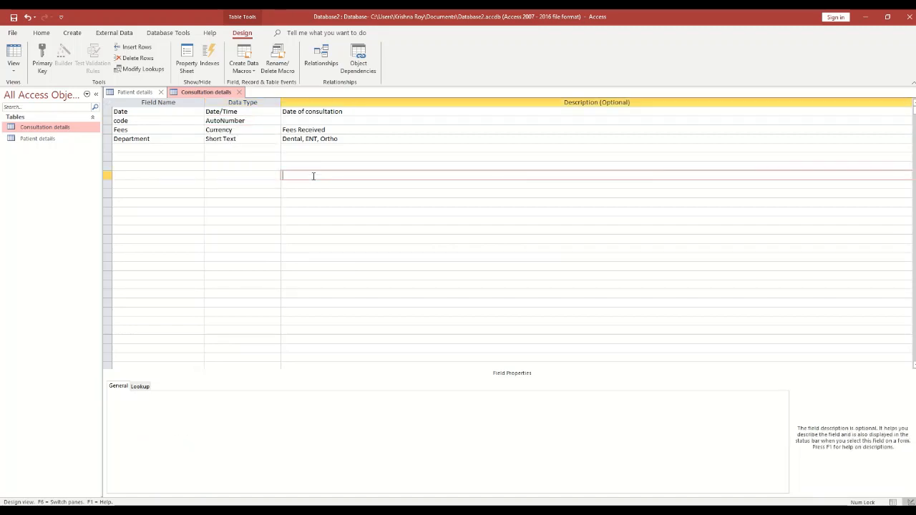
click(327, 120)
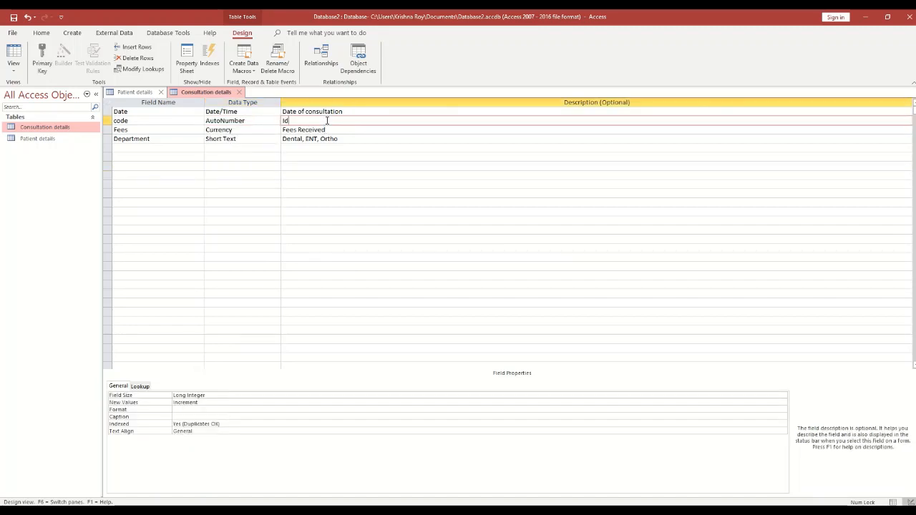
text(Identification o Number of Patients)
click(396, 186)
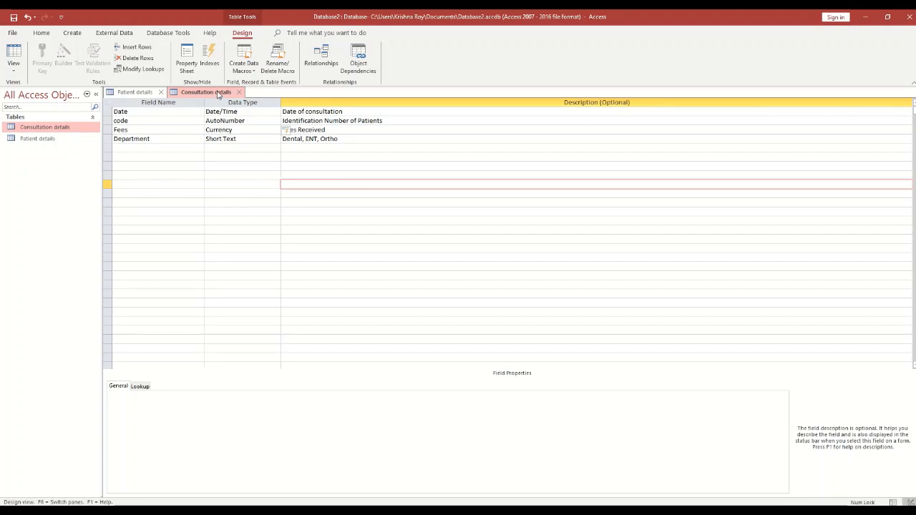
- Try to save the table design with the AutoNumber code field, both directly and by accepting the changes on closing
right_click(218, 95)
click(235, 101)
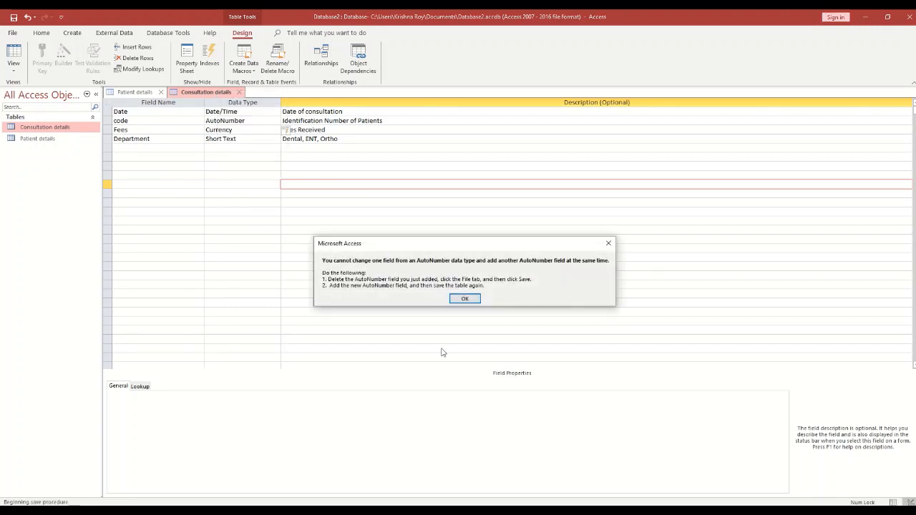
click(466, 299)
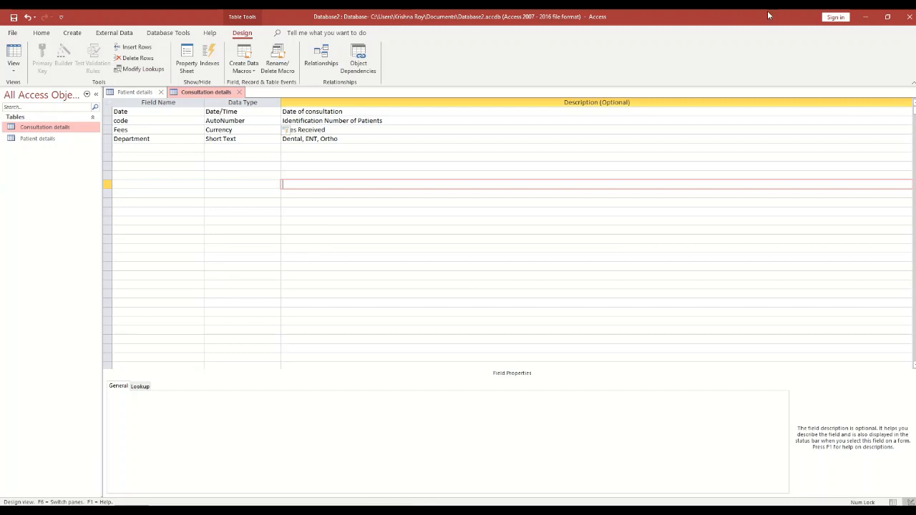
mouse_move(424, 14)
click(393, 32)
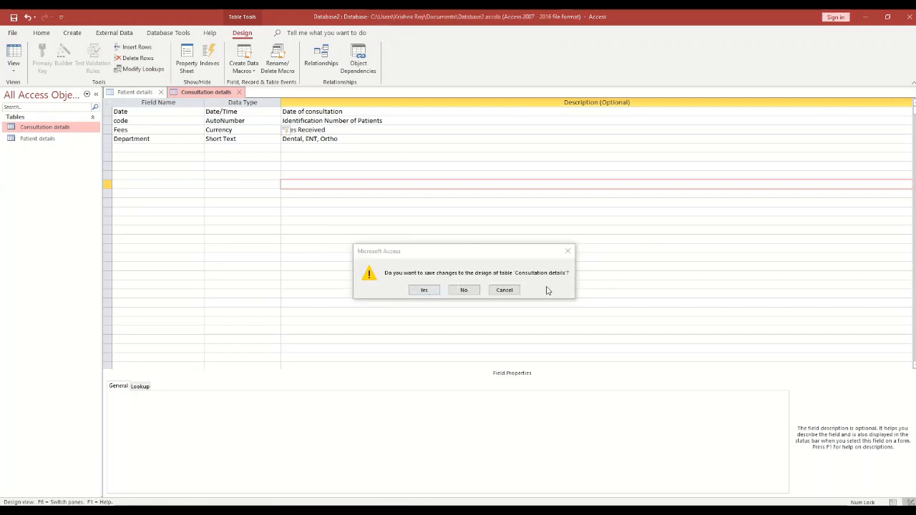
click(424, 290)
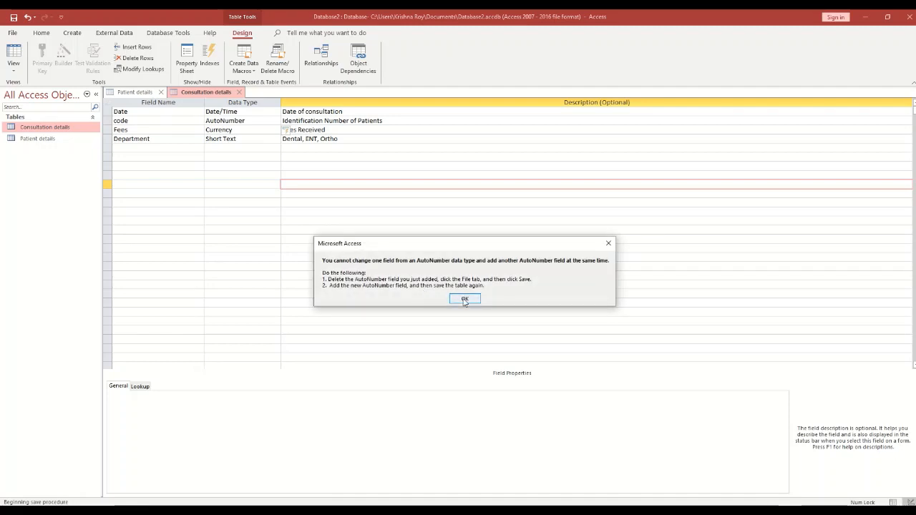
click(463, 299)
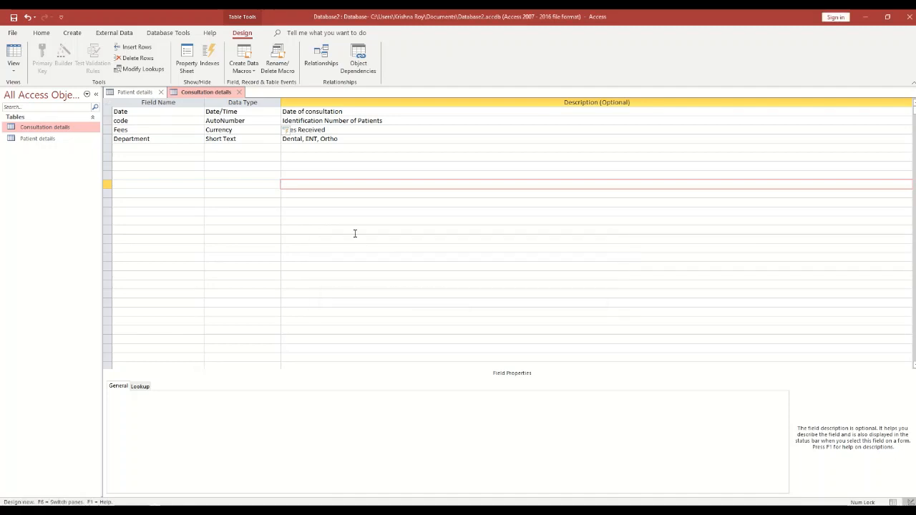
- Set the code field's data type to Number and close the Consultation details table, saving its design changes
click(236, 120)
click(276, 120)
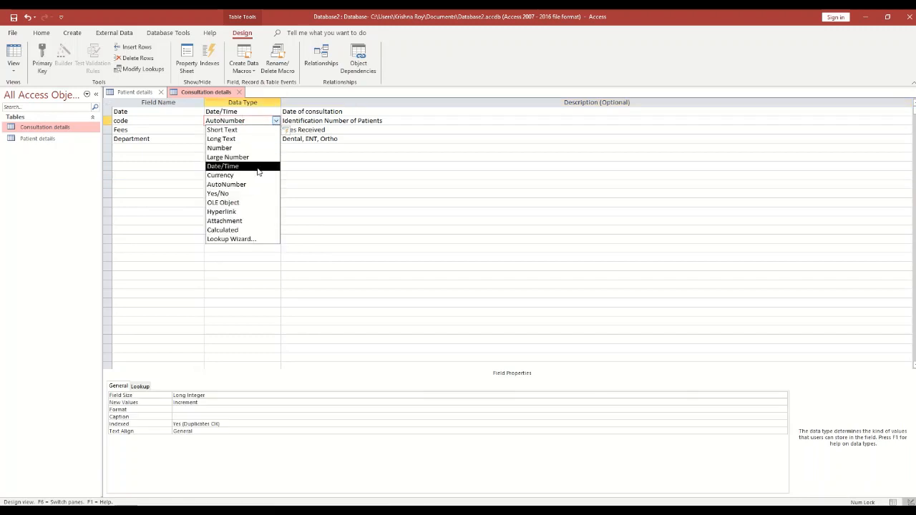
click(261, 148)
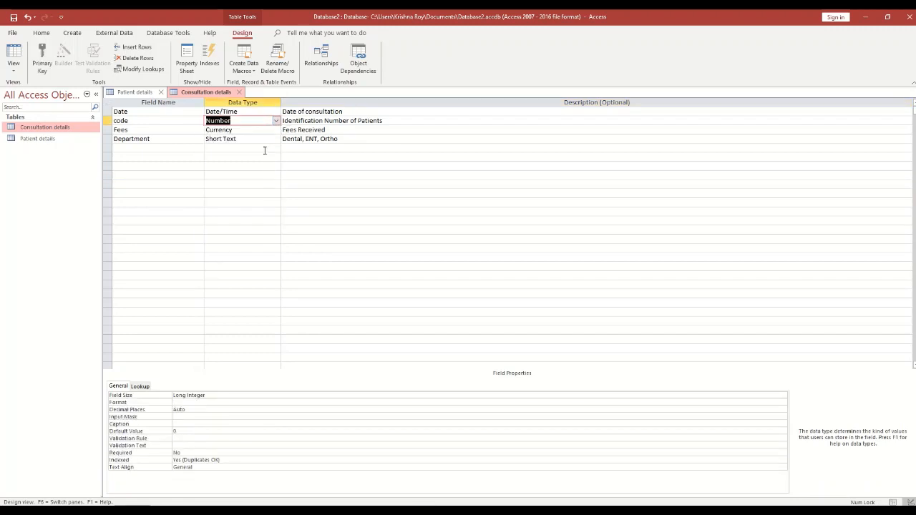
click(238, 92)
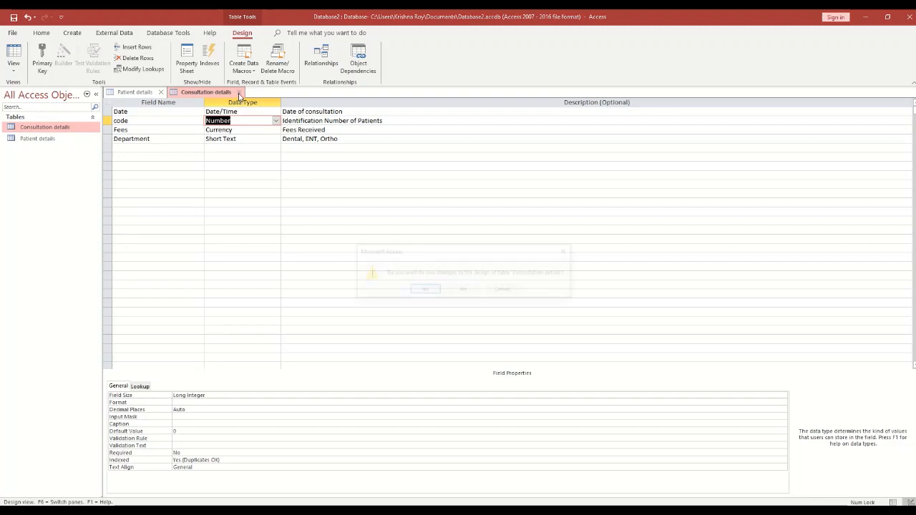
click(427, 289)
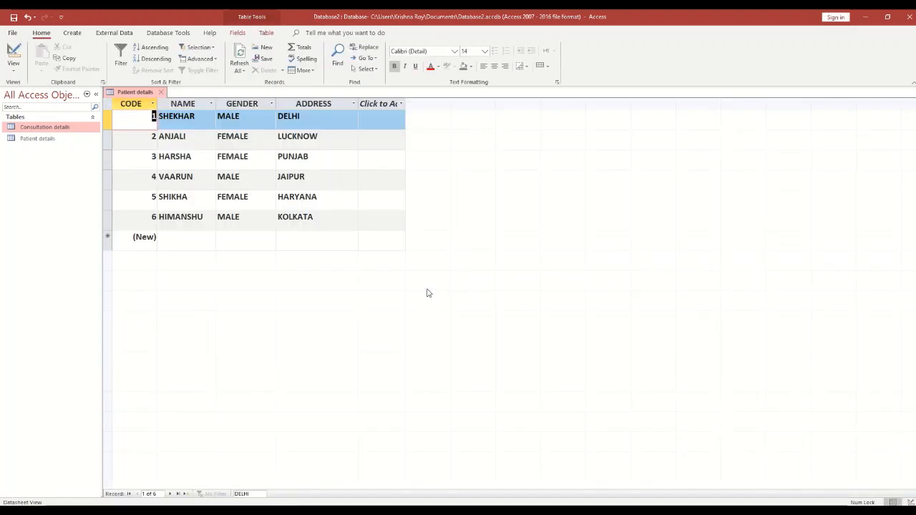
- Open the Consultation details table beside the Patient details table
click(78, 139)
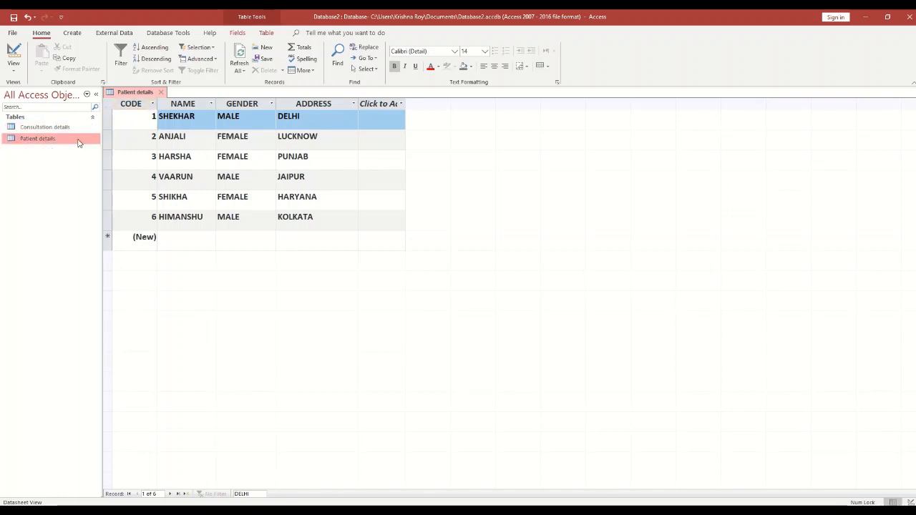
click(84, 127)
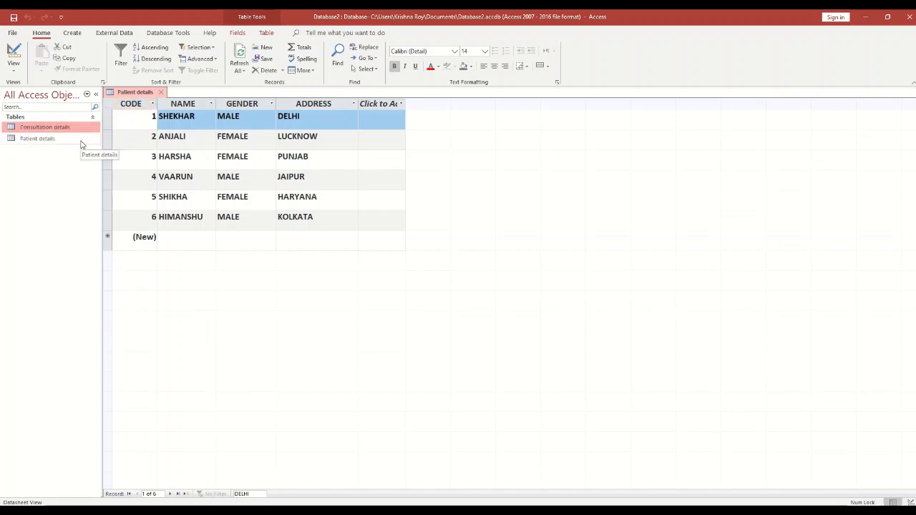
click(80, 143)
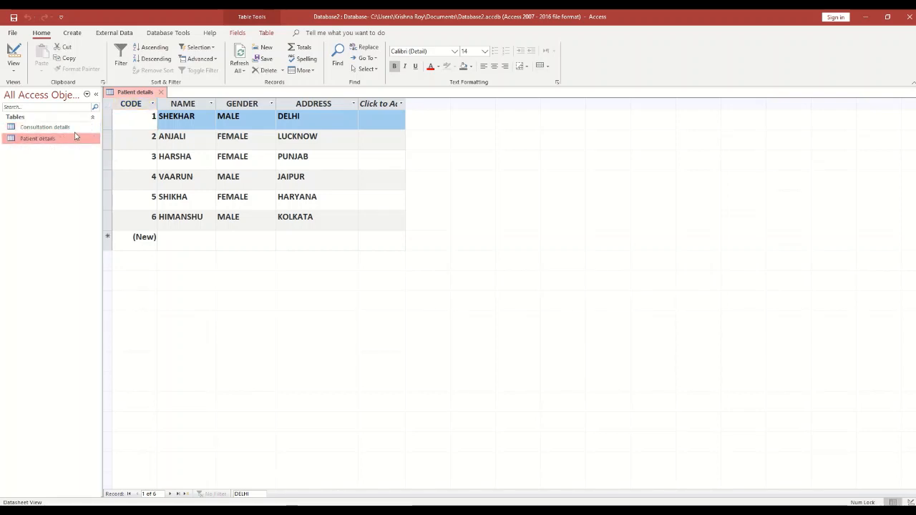
click(75, 131)
double_click(75, 129)
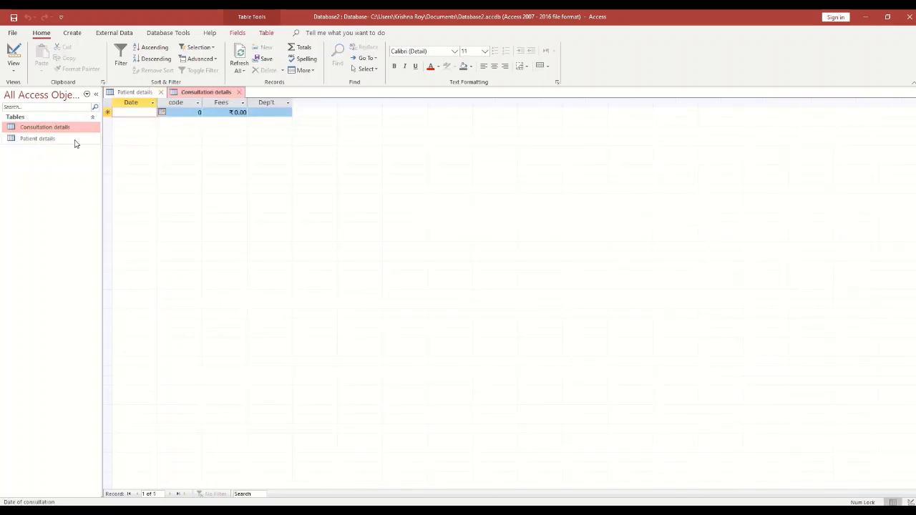
click(75, 139)
click(75, 129)
click(74, 139)
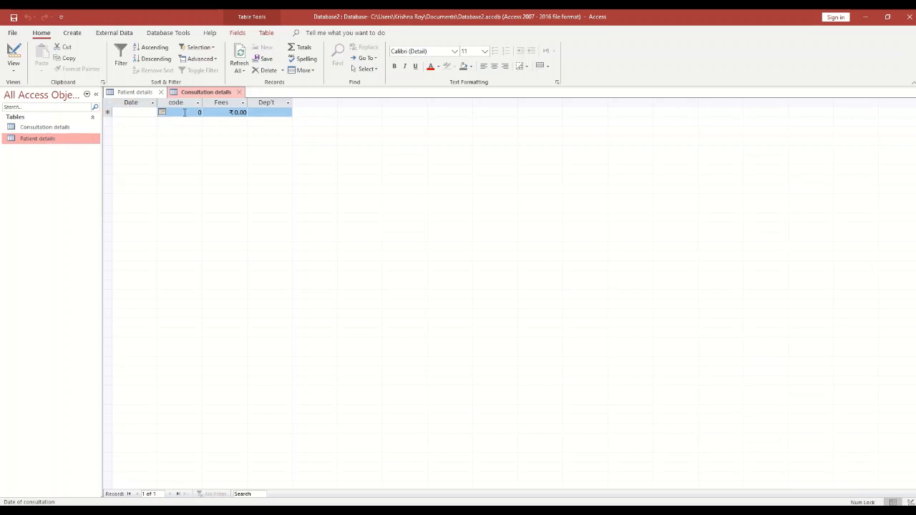
click(228, 112)
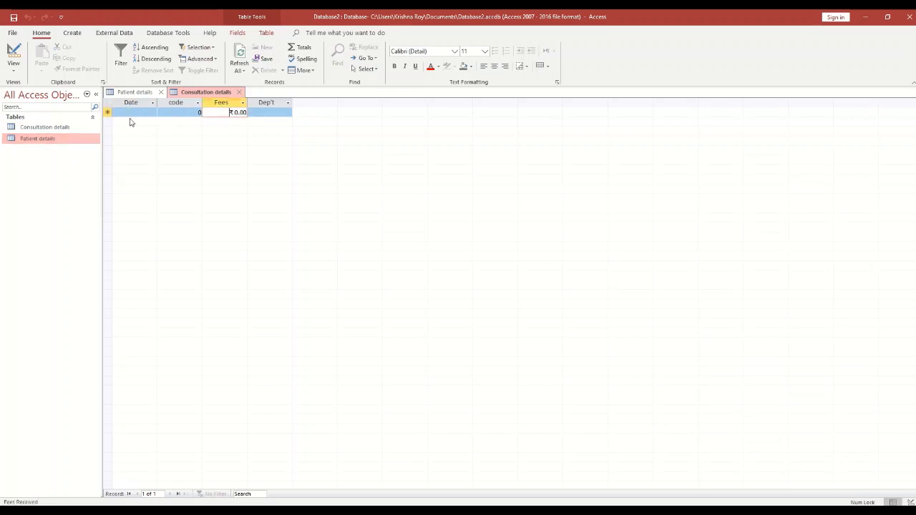
- Show the Consultation details table in Design View, select the Fees field and check its validation conditions in the Word assignment
right_click(222, 93)
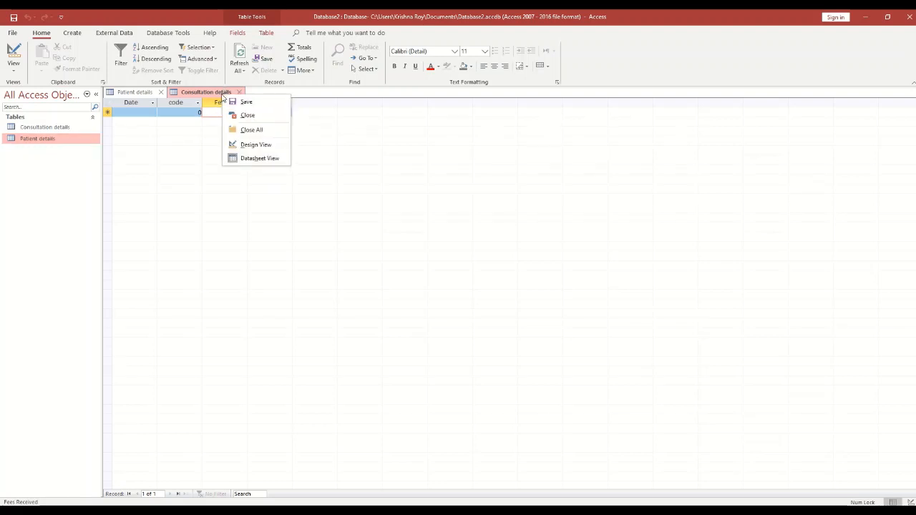
click(247, 145)
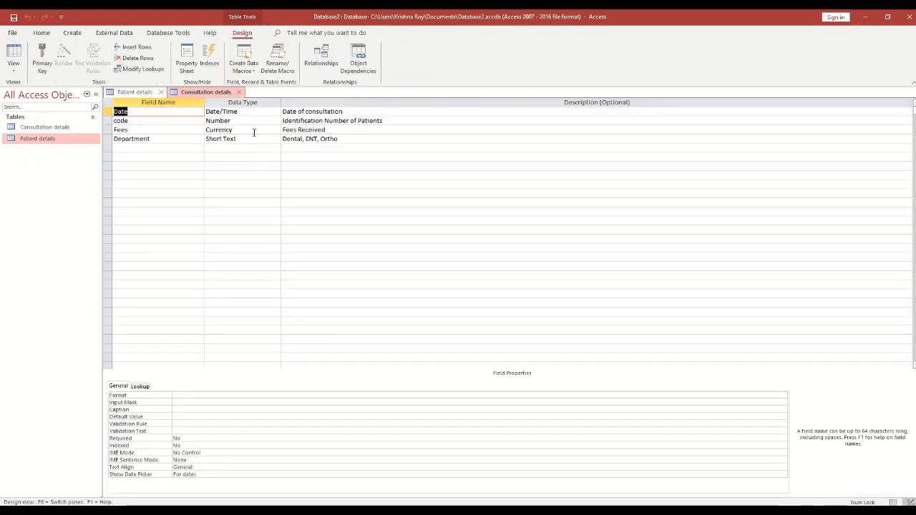
click(253, 130)
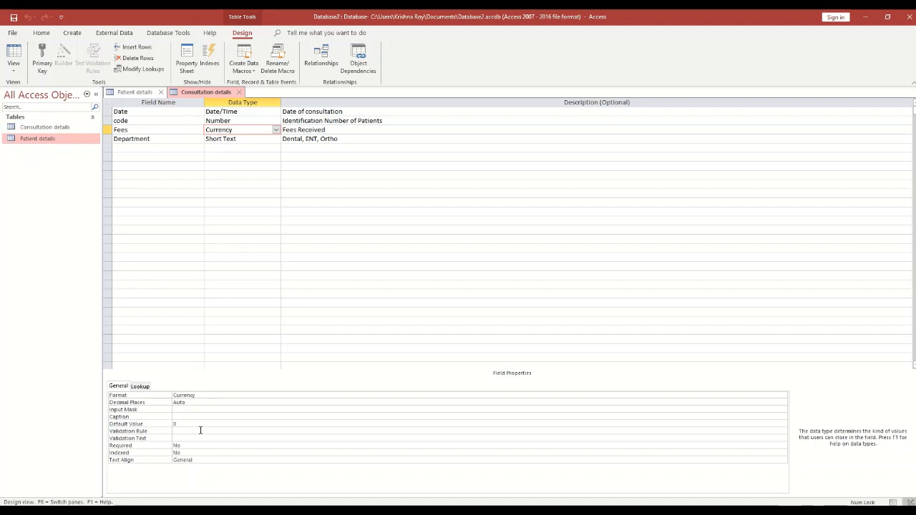
click(201, 430)
click(204, 438)
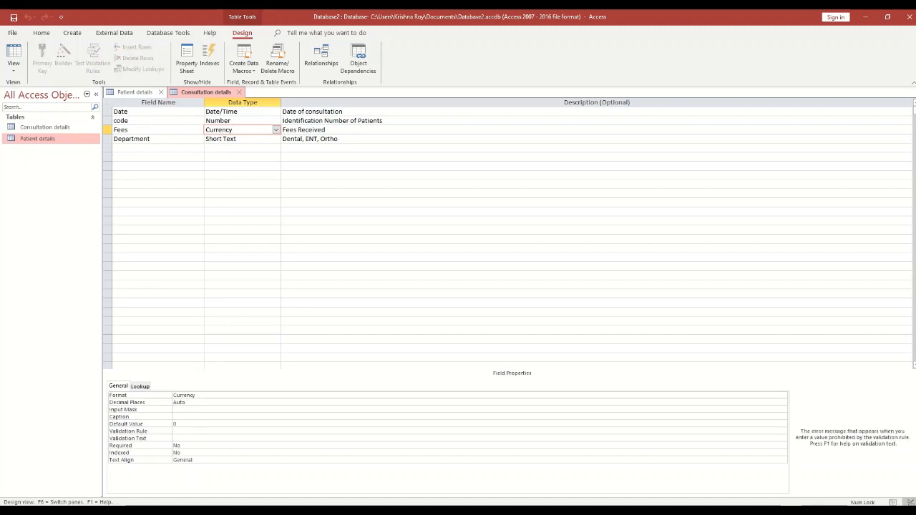
key(alt+Tab)
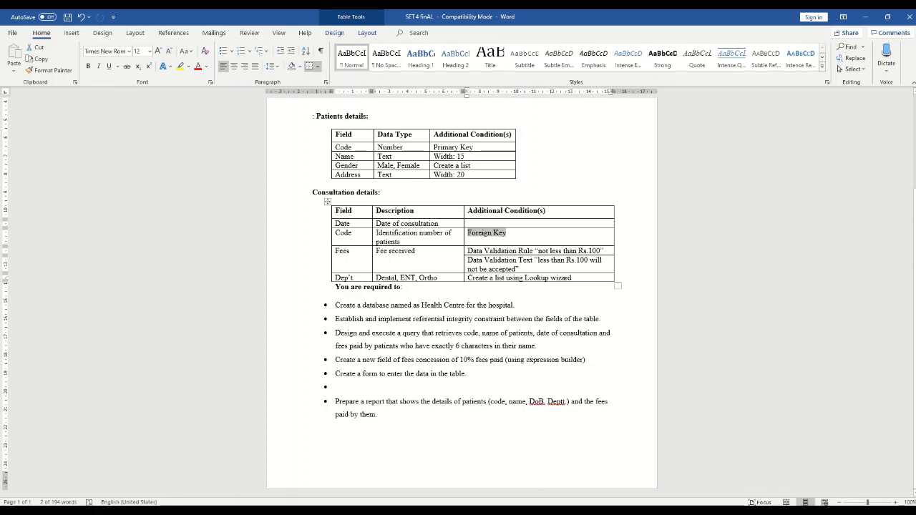
key(alt+Tab)
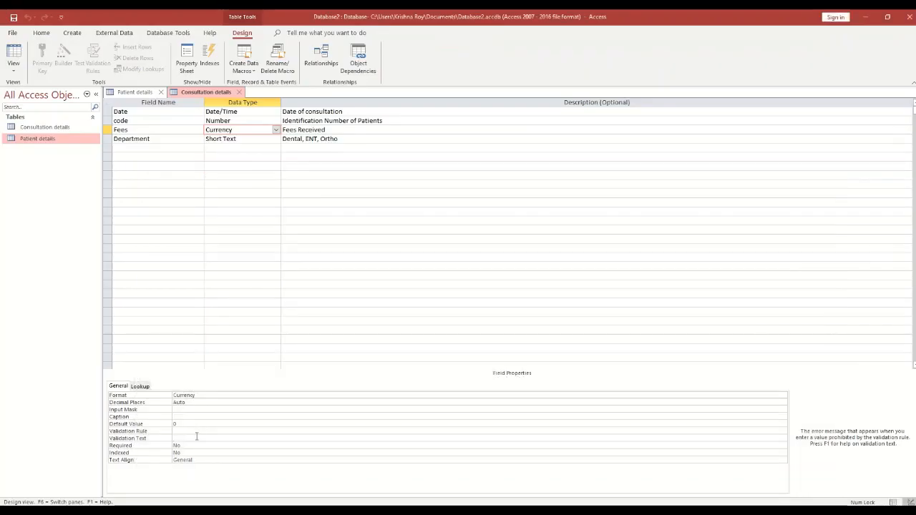
- Set the Fees field's validation text to "LESS THAN RS 100 WILL NOT BE ACCEPTED"
text(E)
key(BackSpace)
key(BackSpace)
key(Caps_Lock)
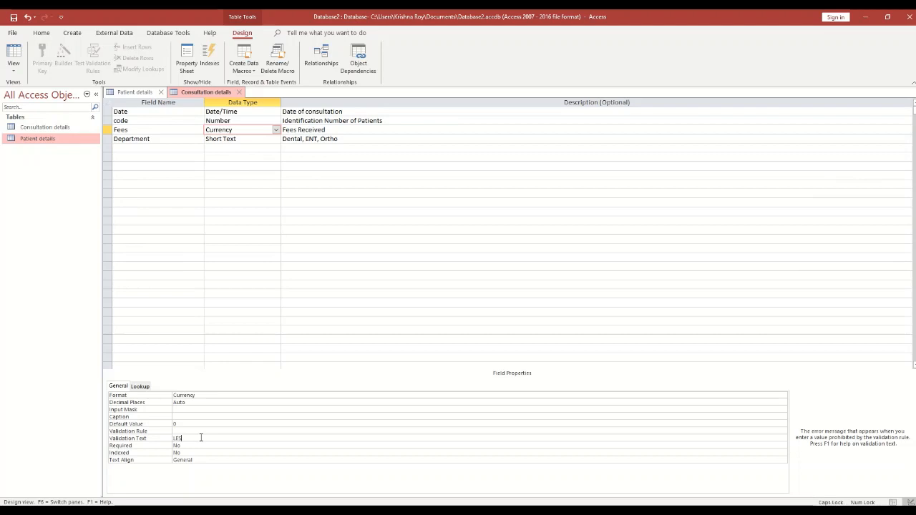
text(LESS THAN RS 100 WILL NOT BE)
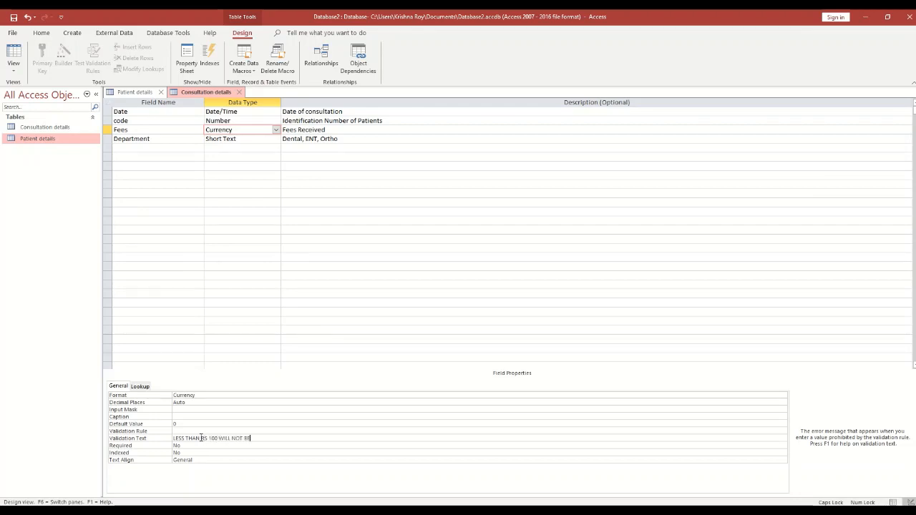
text( ACCEPTED)
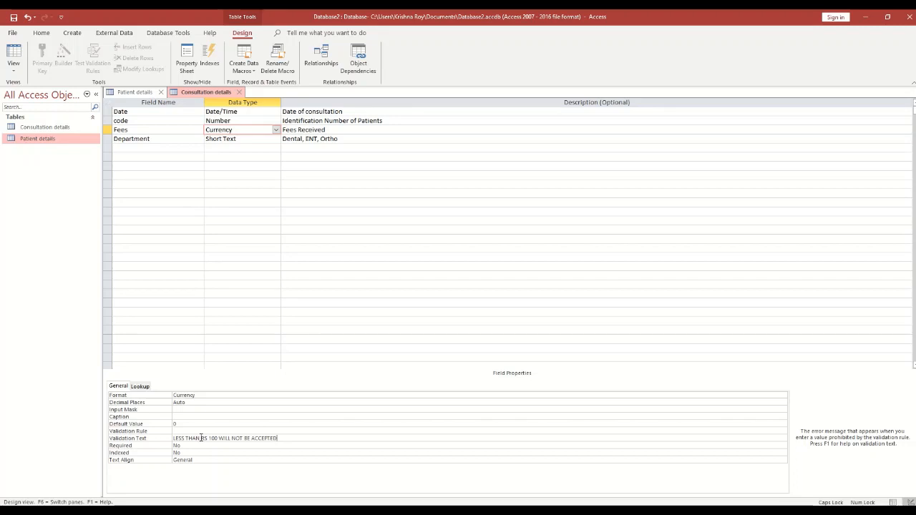
- Set the Fees field's validation rule to >100 and save the Consultation details table design
click(199, 426)
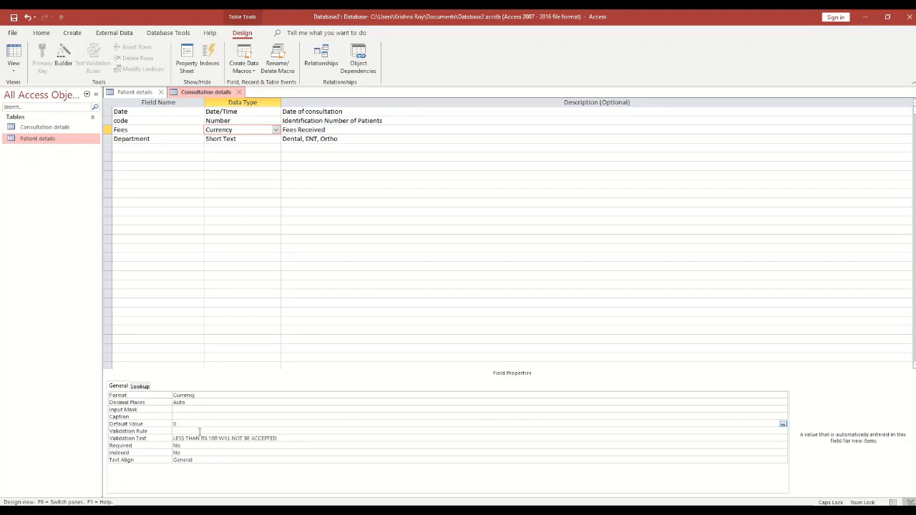
click(199, 431)
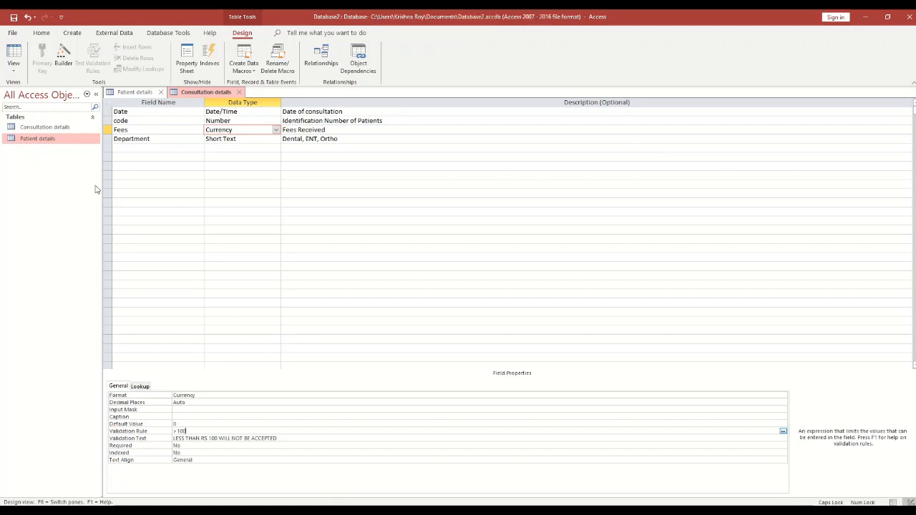
click(81, 140)
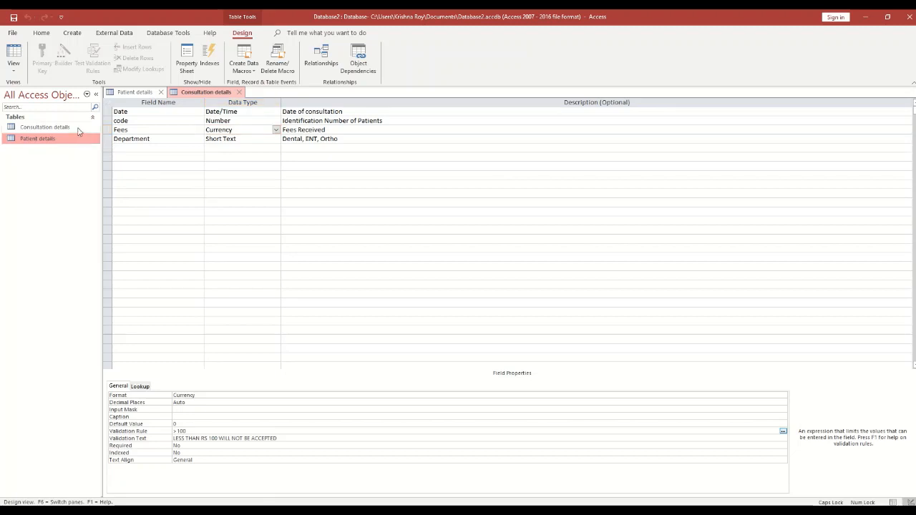
click(79, 129)
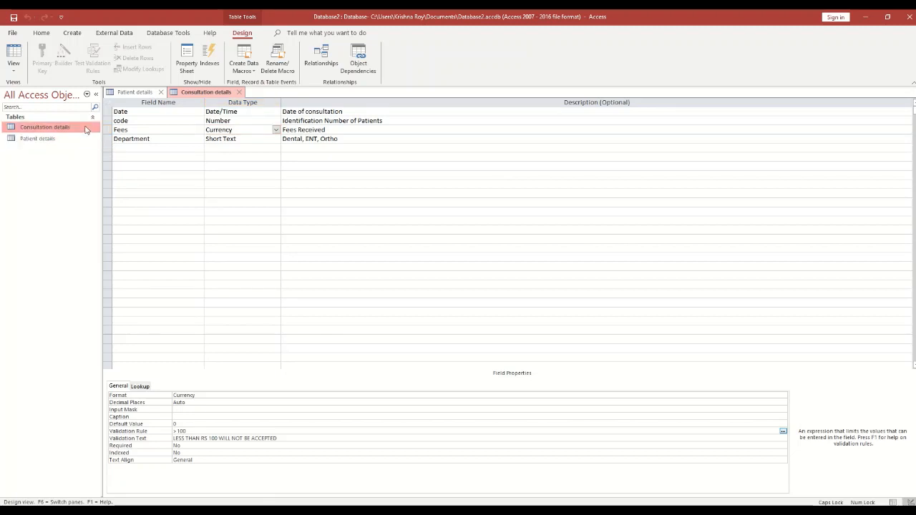
click(221, 96)
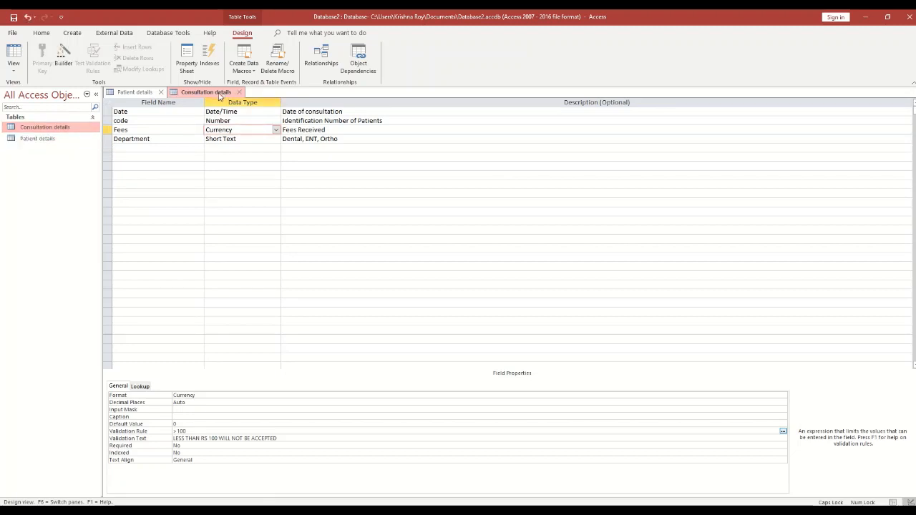
right_click(222, 95)
click(228, 105)
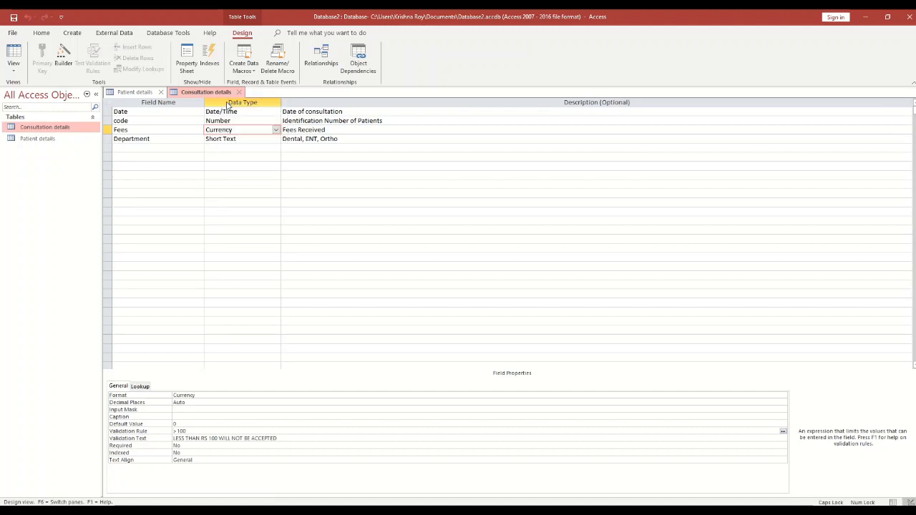
- Switch the Consultation details table to Datasheet View
right_click(57, 128)
mouse_move(84, 153)
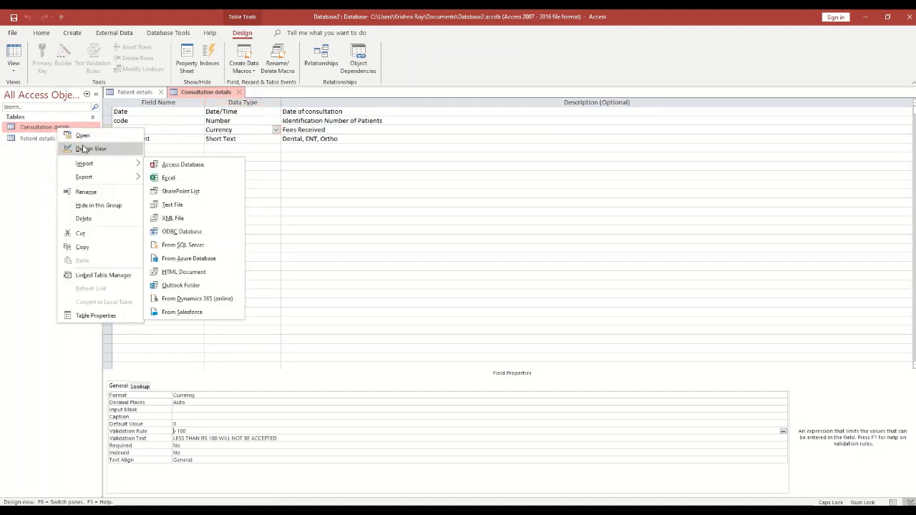
click(13, 68)
click(16, 92)
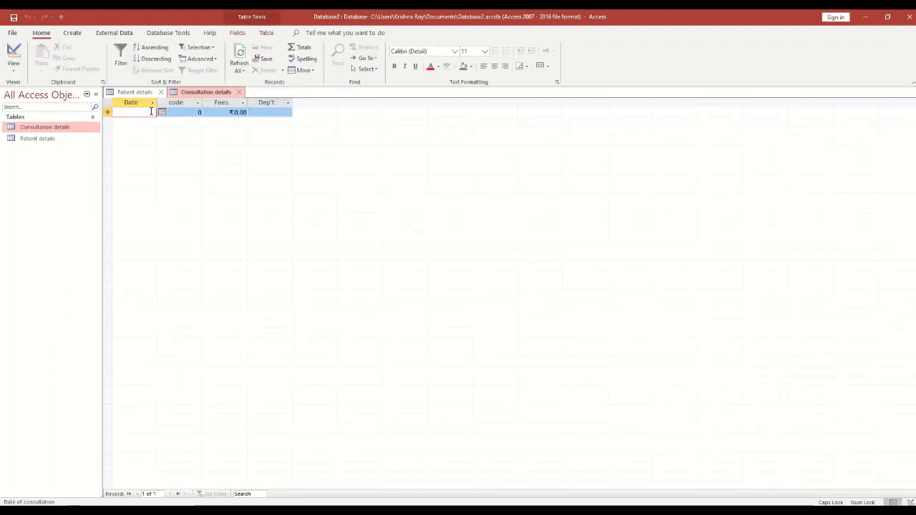
- Enter the date 01-04-2020 and code 1 in the first consultation record
click(162, 113)
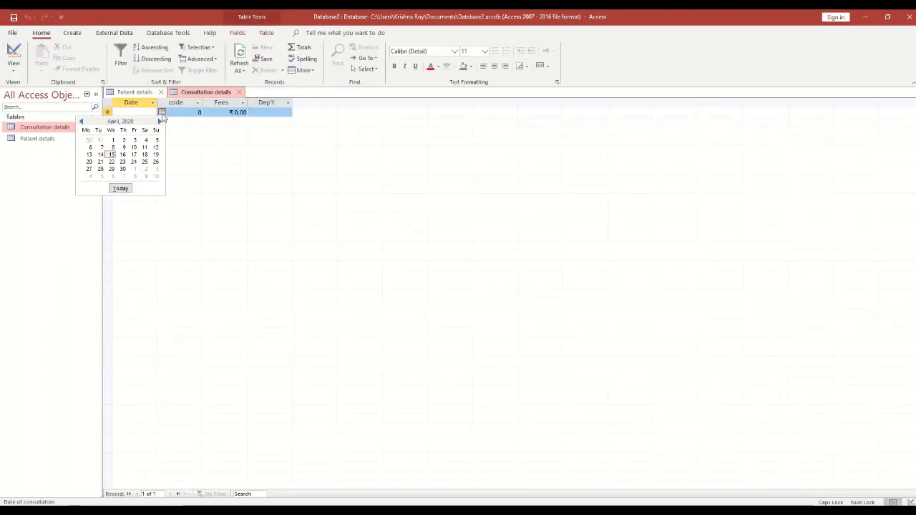
click(113, 141)
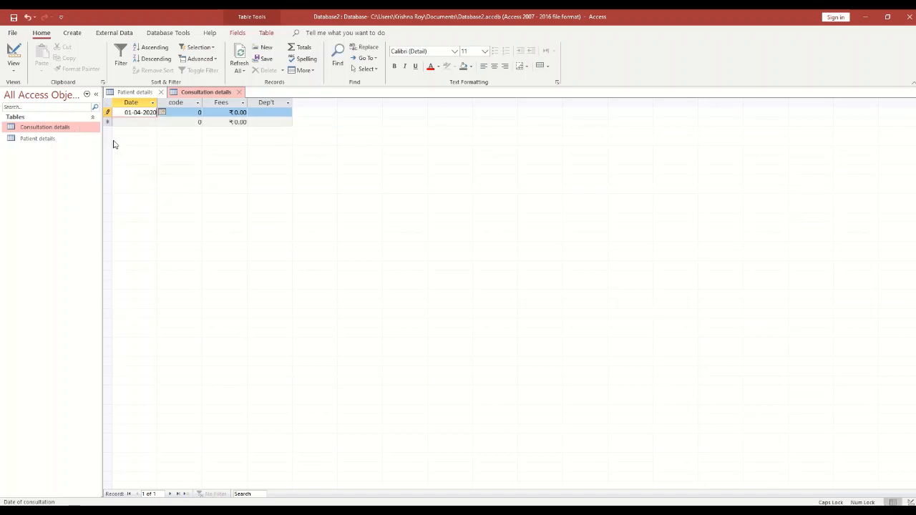
click(189, 113)
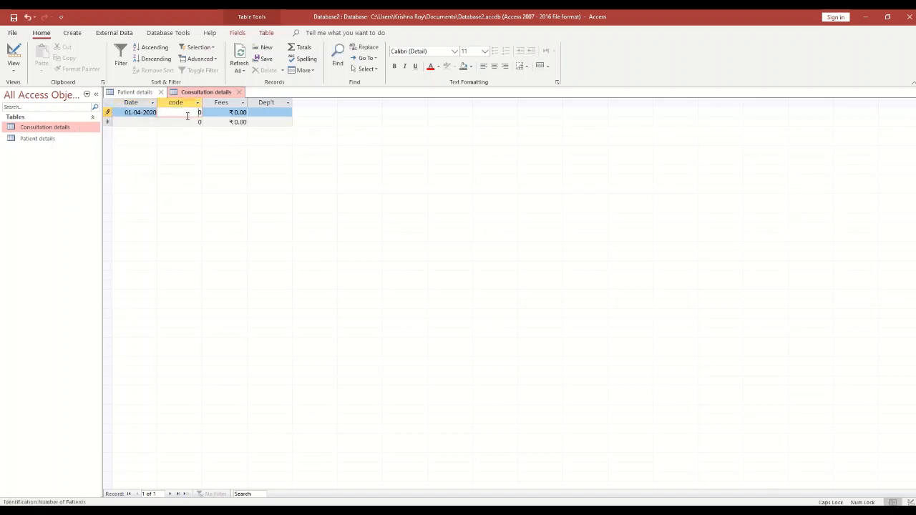
text(1)
key(Delete)
key(Tab)
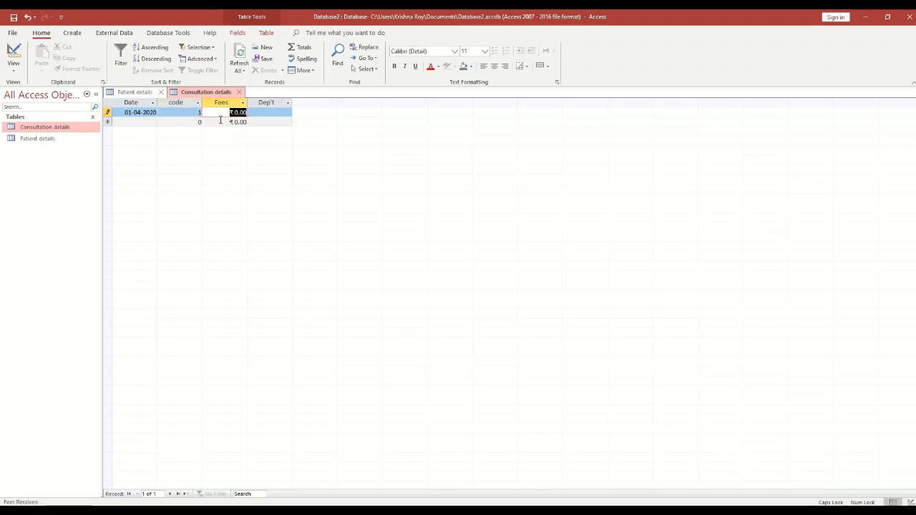
- Test the Fees validation rule by trying to enter 90 in the first record
text(90)
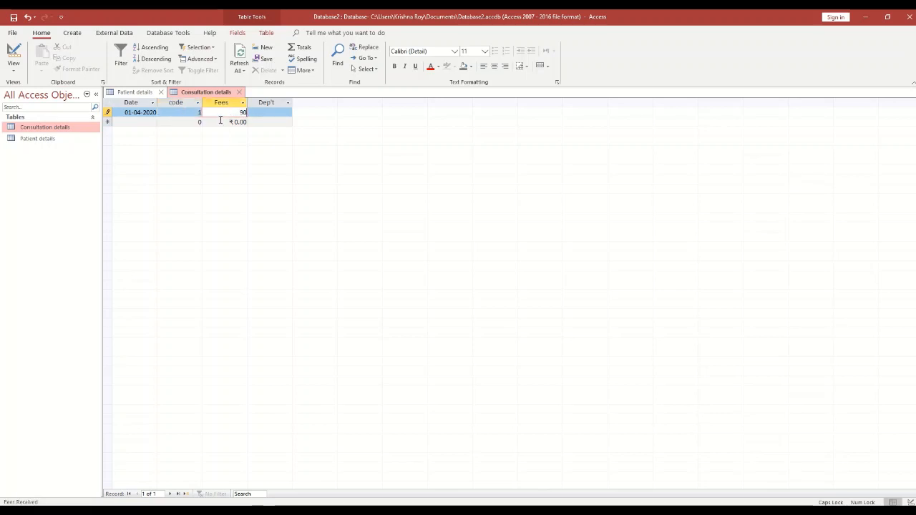
key(Tab)
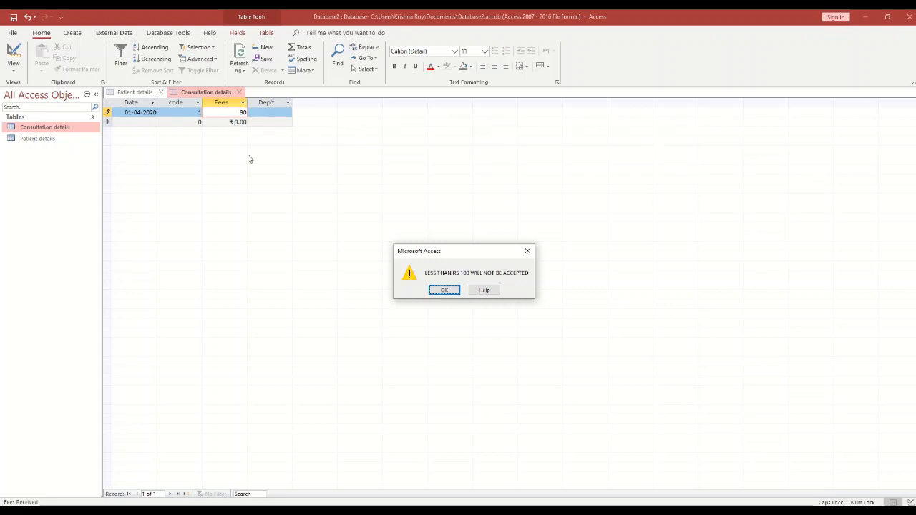
click(443, 290)
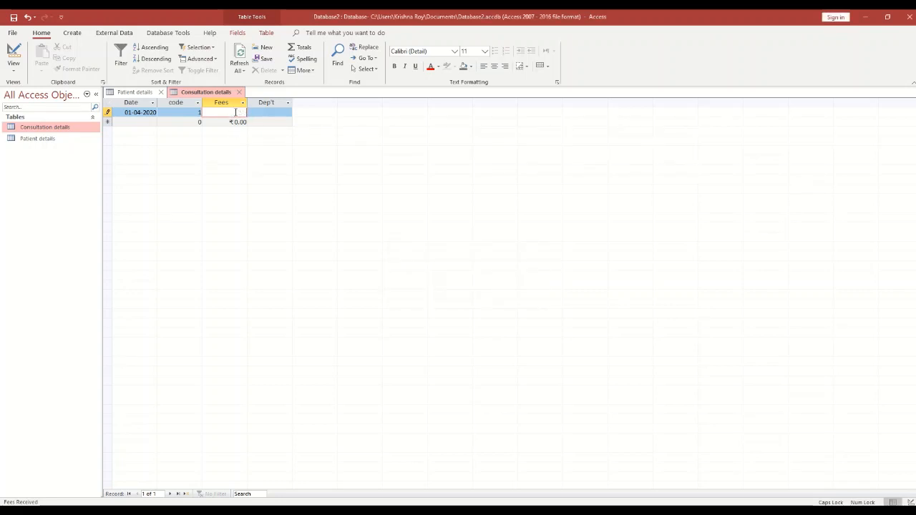
- Try to enter 100 as the first record's fee
text(0)
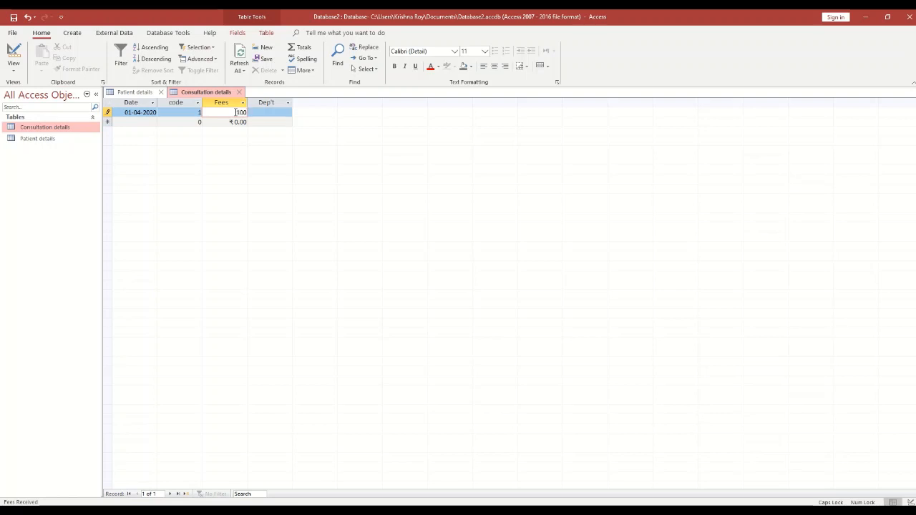
text(0)
key(Return)
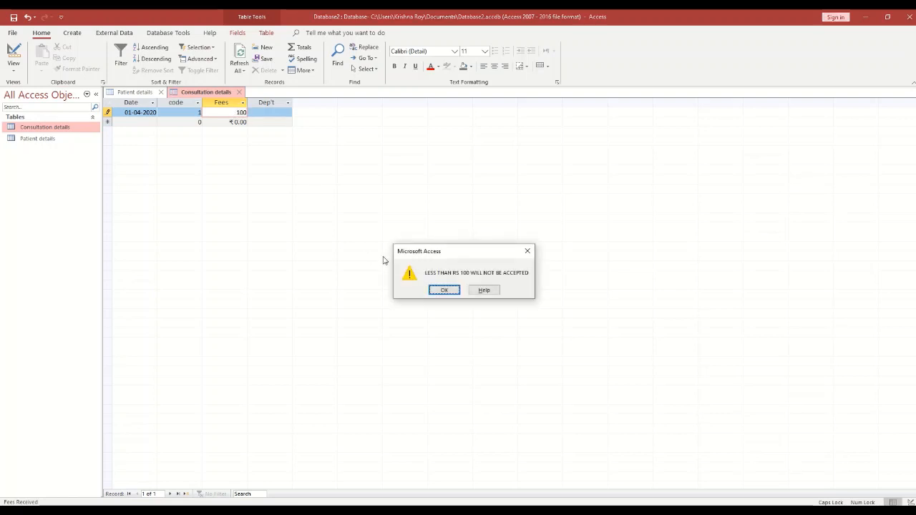
click(445, 292)
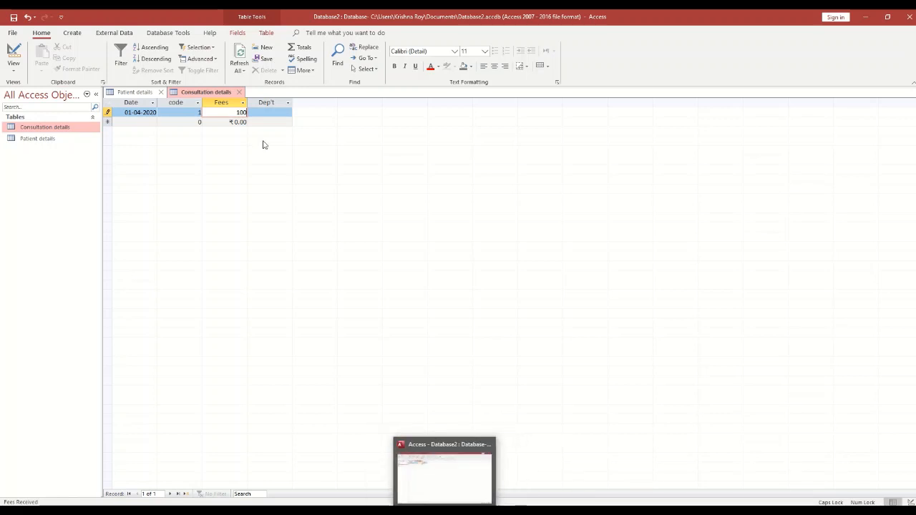
click(222, 105)
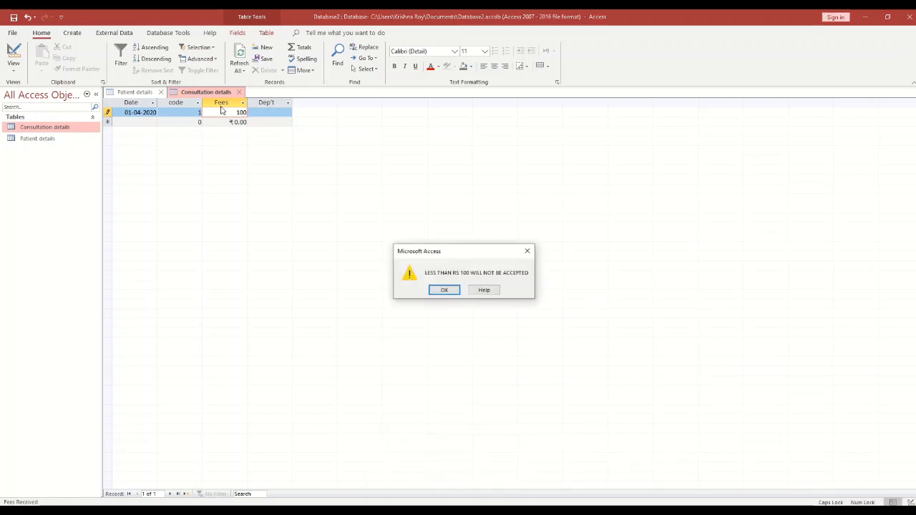
click(443, 291)
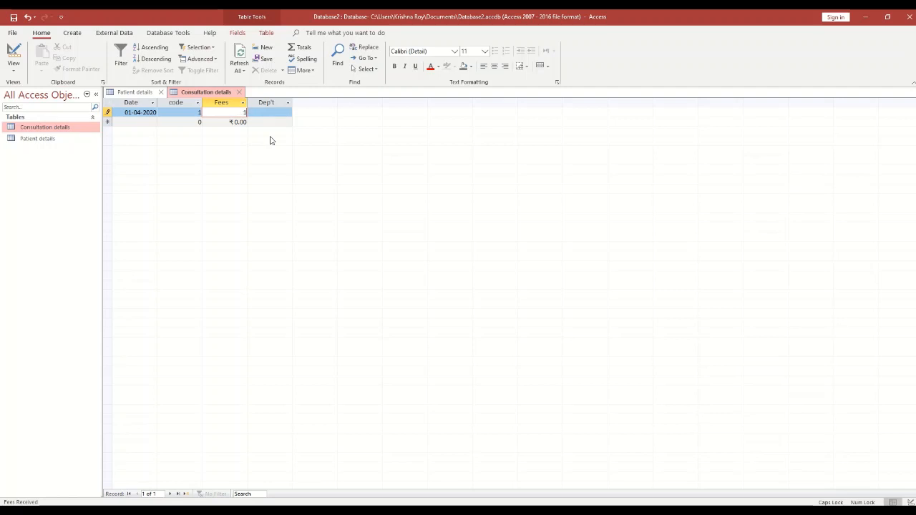
- Complete the first consultation record with a fee of 200 and the department ENT
key(Tab)
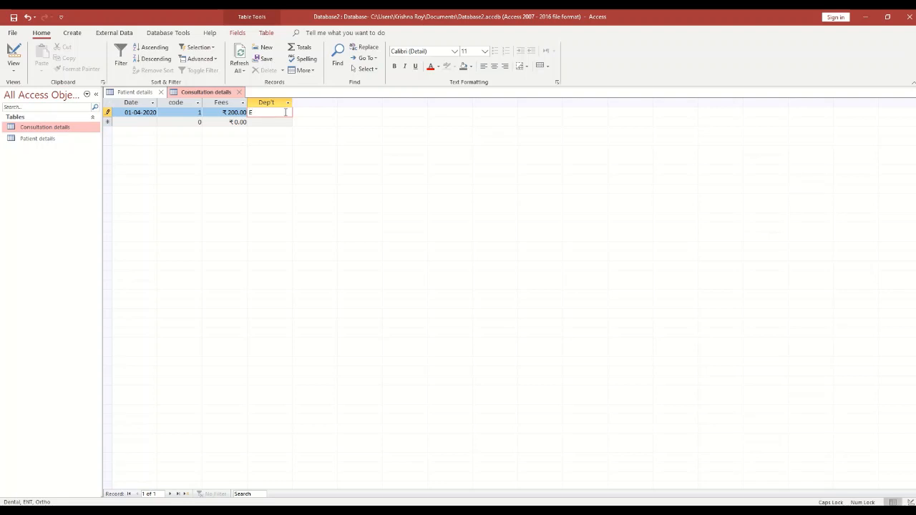
text(ENT)
key(Tab)
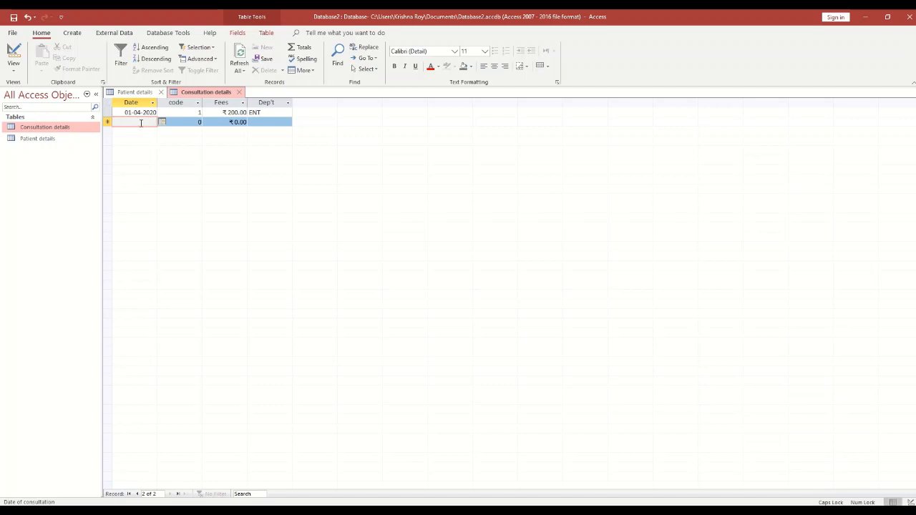
- Fill in the second consultation record with date 06-04-2020, code 2, fee 500 and department ORTHO
click(164, 122)
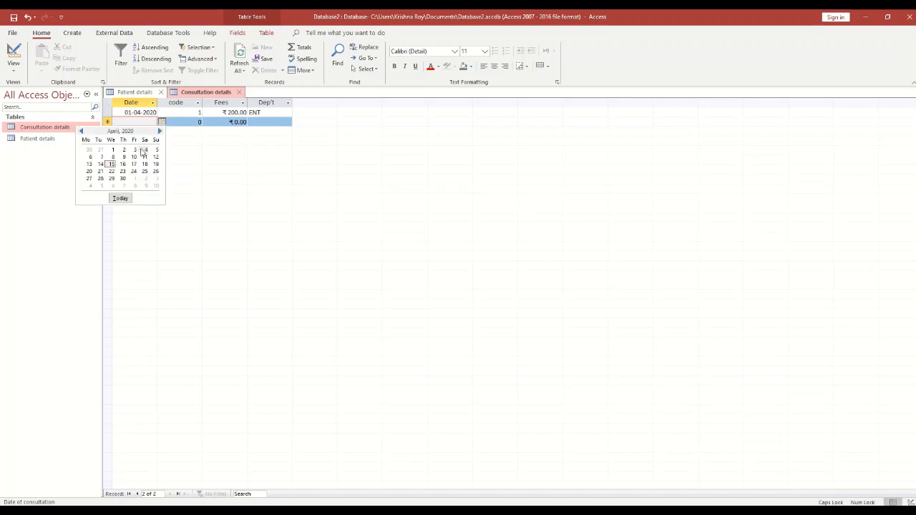
click(90, 156)
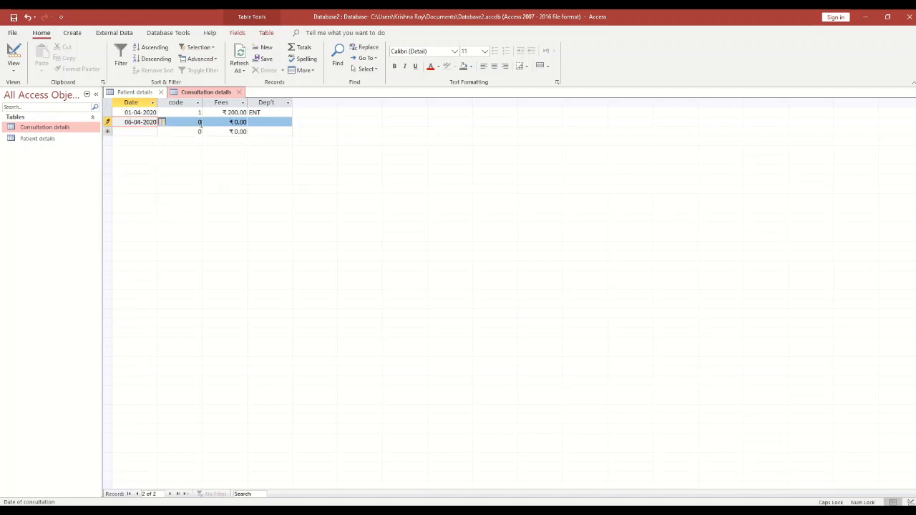
click(200, 123)
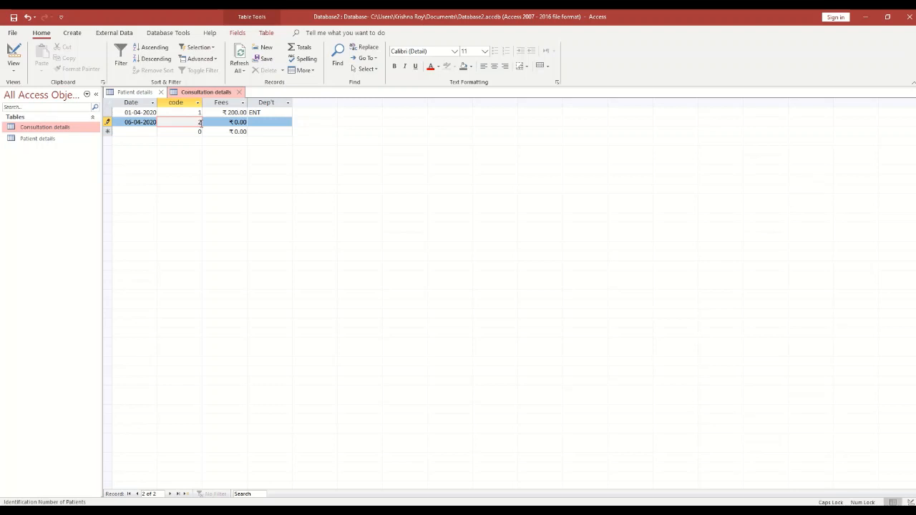
key(Tab)
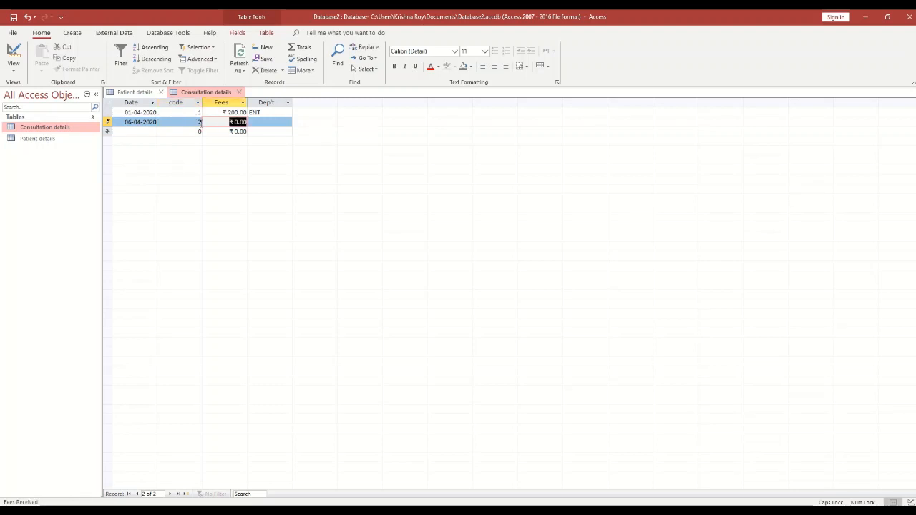
text(500)
key(Tab)
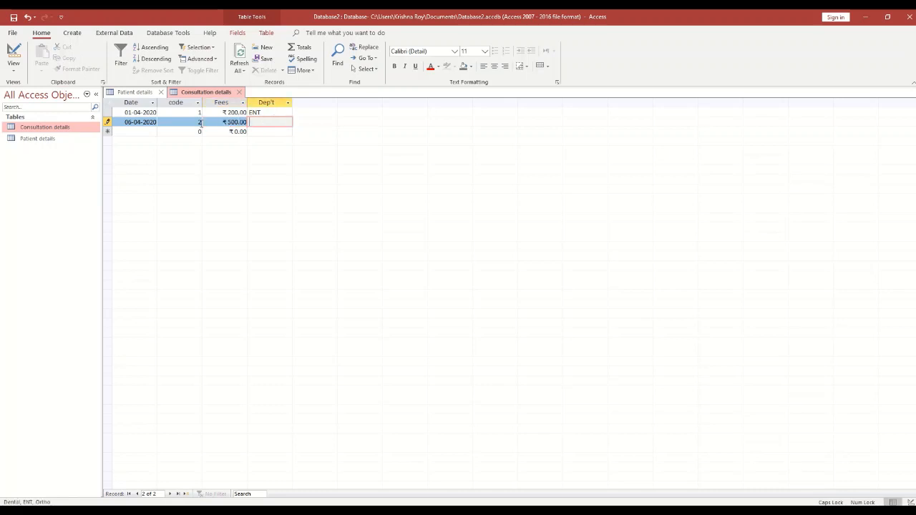
text(ORTHO)
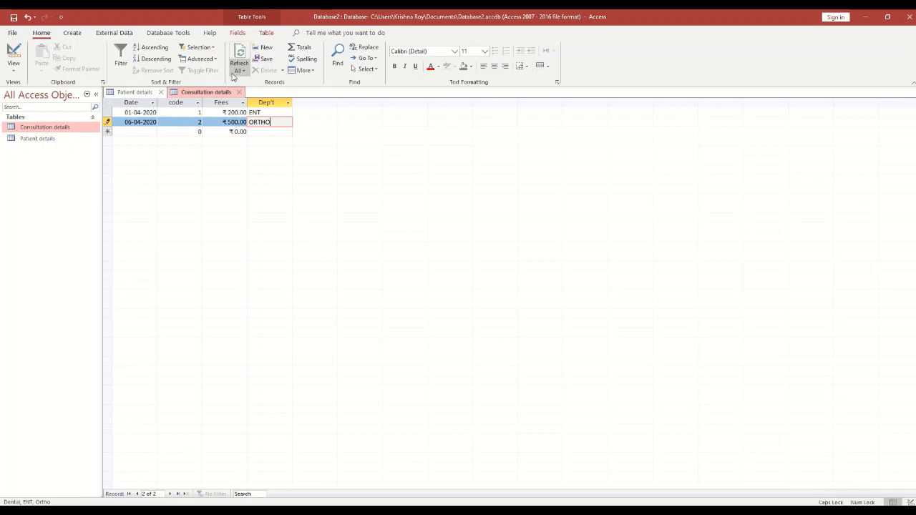
- Save the Consultation details table and switch it to Design View
right_click(231, 92)
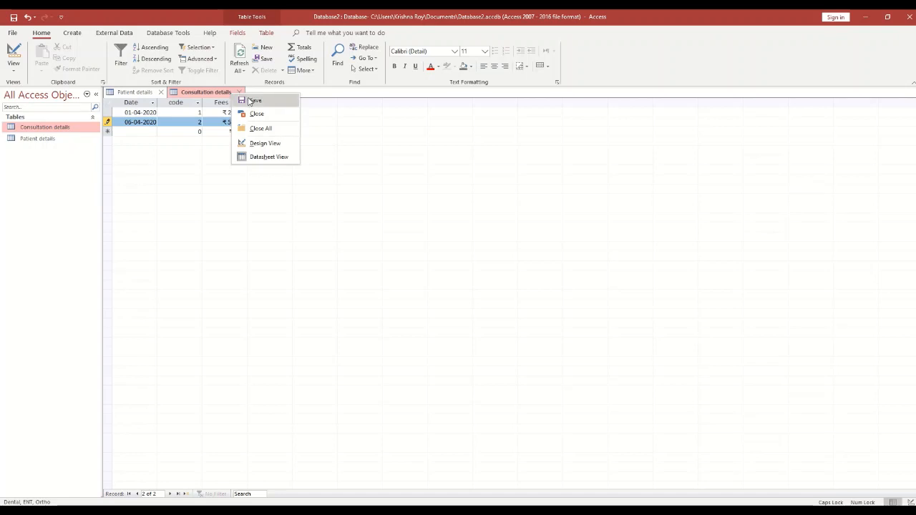
click(249, 101)
right_click(223, 93)
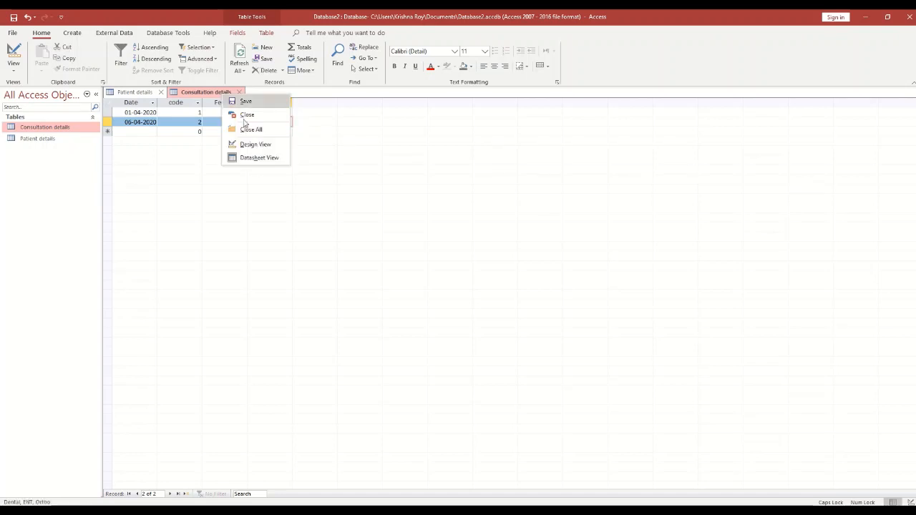
click(259, 158)
right_click(209, 93)
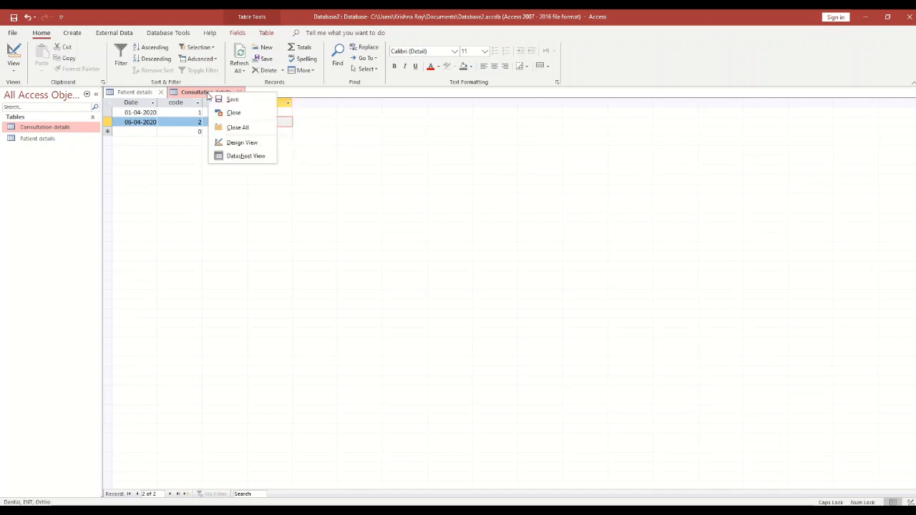
click(249, 143)
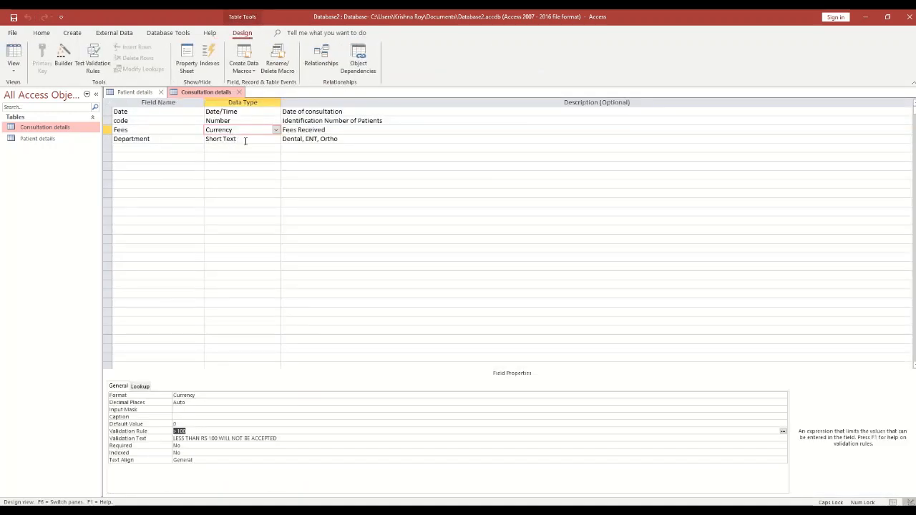
- Start the Lookup Wizard for the Department field's data type and choose to supply the values manually
click(245, 141)
click(276, 141)
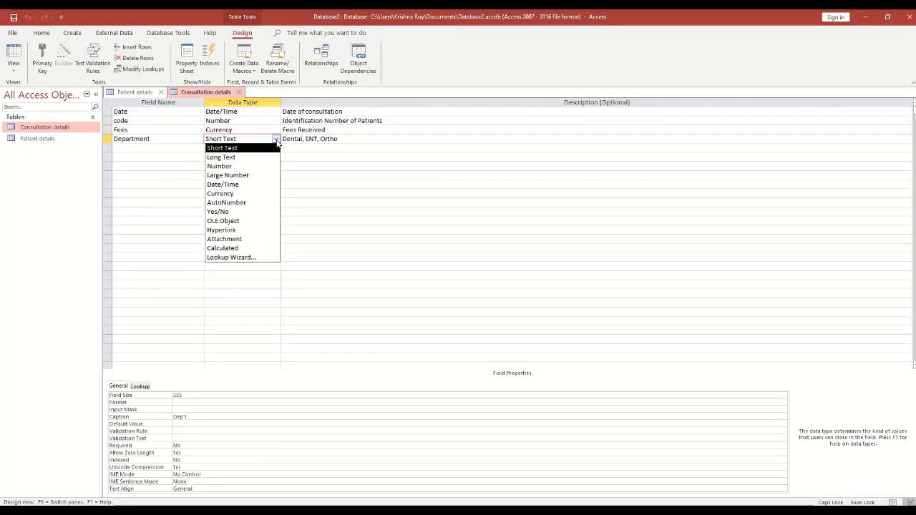
click(263, 258)
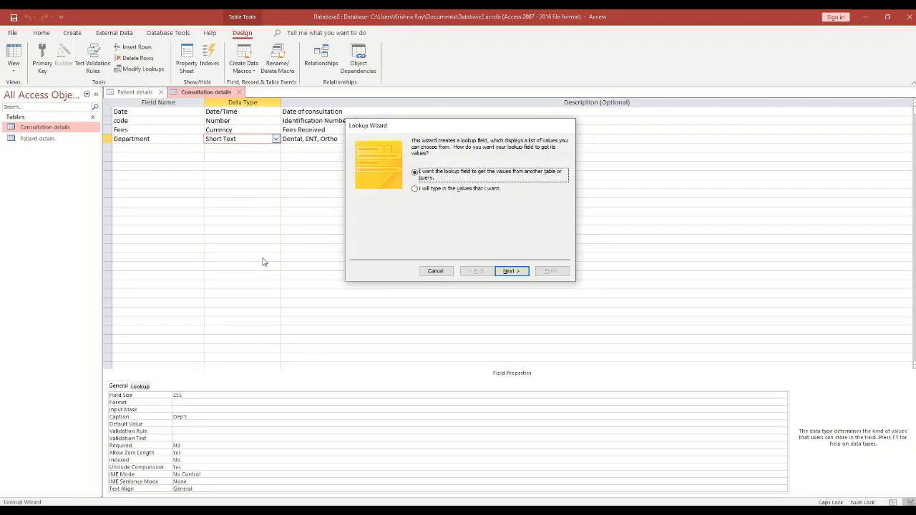
click(434, 192)
click(511, 271)
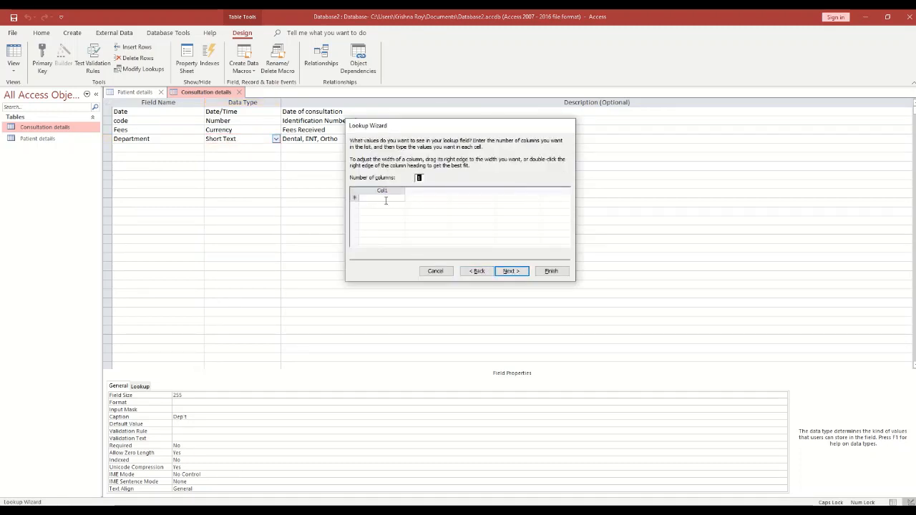
- Enter DETAL, ENT and ORTHO as the lookup values in the wizard's single column
click(385, 200)
text(De)
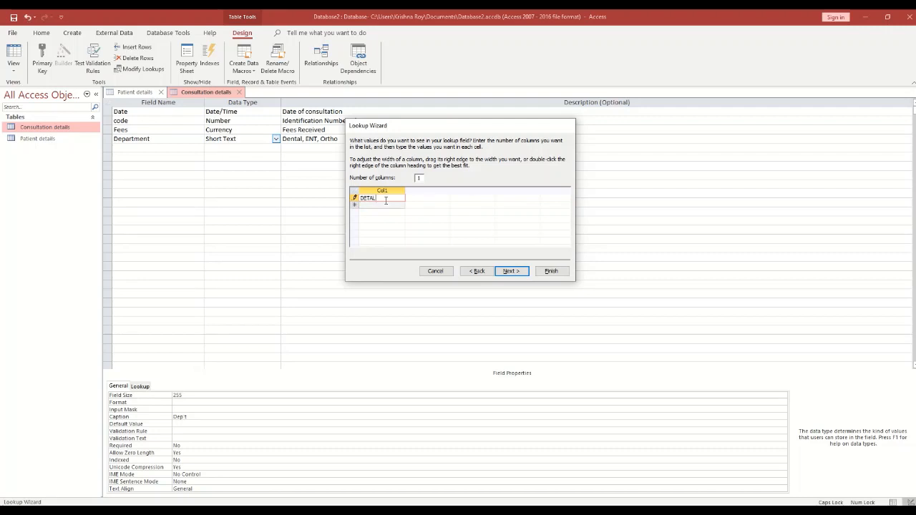
key(Return)
text(ENT)
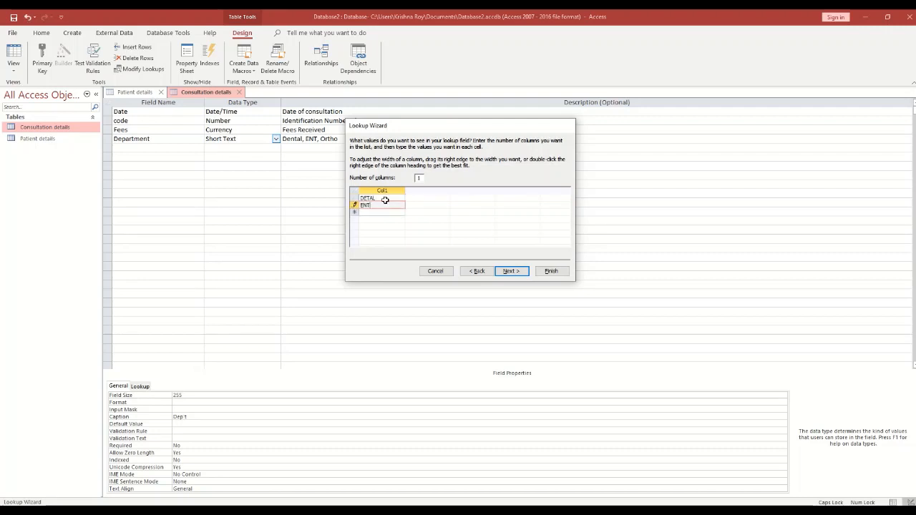
key(Return)
text(ORTHO)
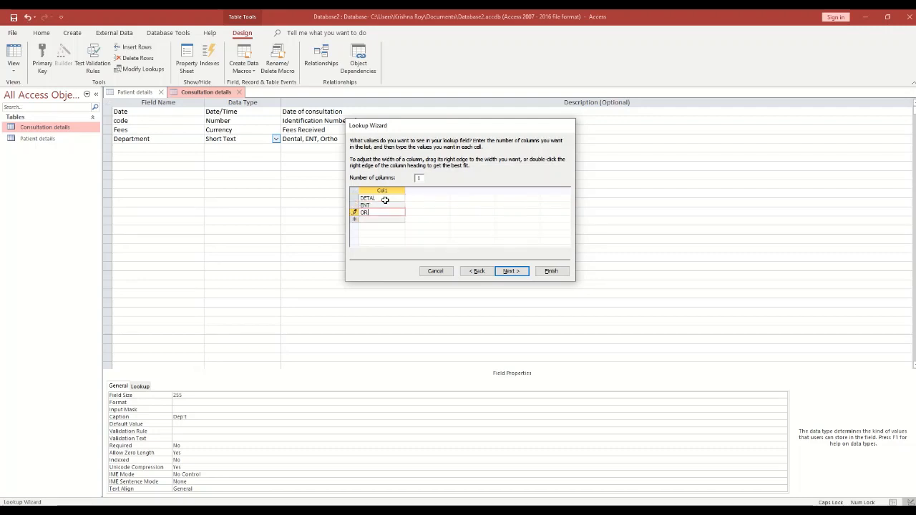
- Limit the Department lookup entries to the list and finish the wizard
click(513, 271)
click(431, 175)
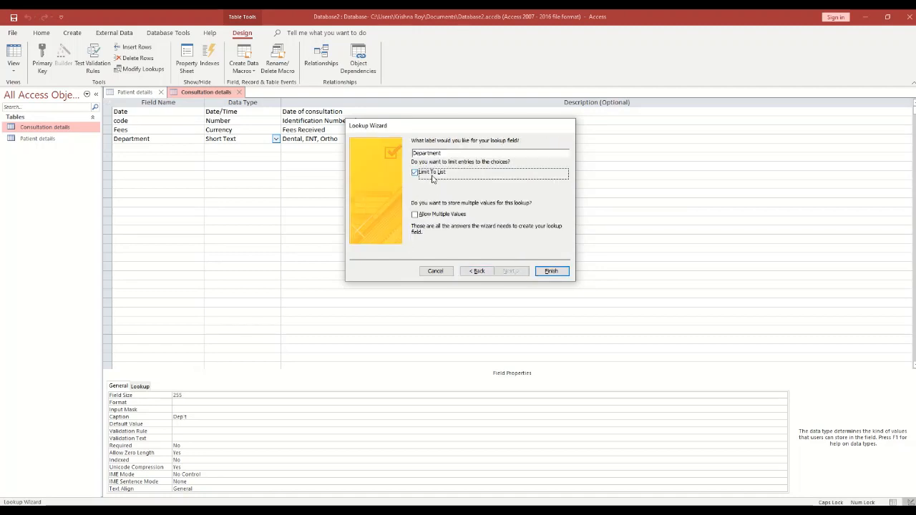
click(548, 271)
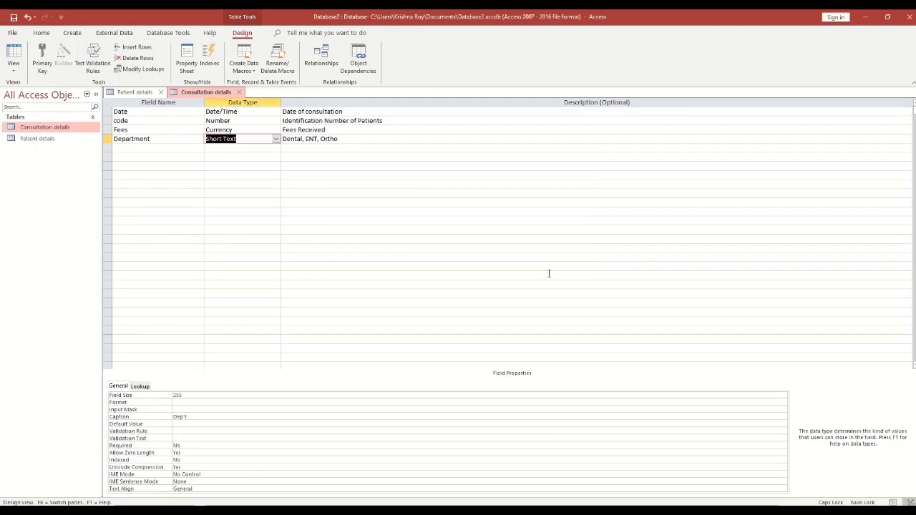
- Switch the Consultation details table to Datasheet View, saving the design changes
click(227, 176)
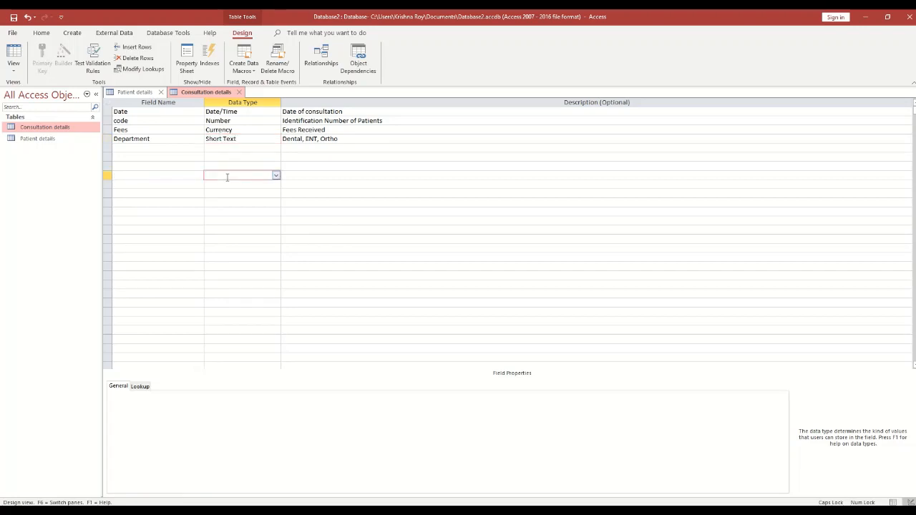
click(235, 154)
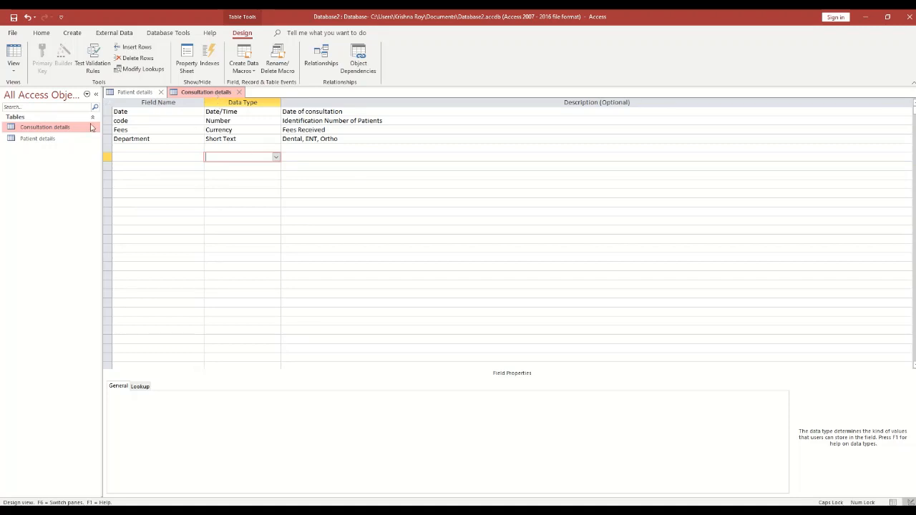
click(15, 72)
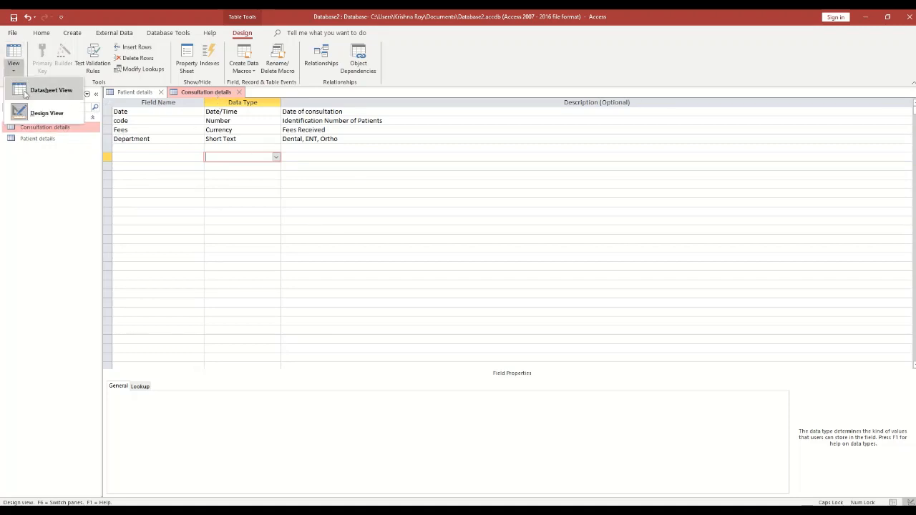
click(22, 91)
click(443, 293)
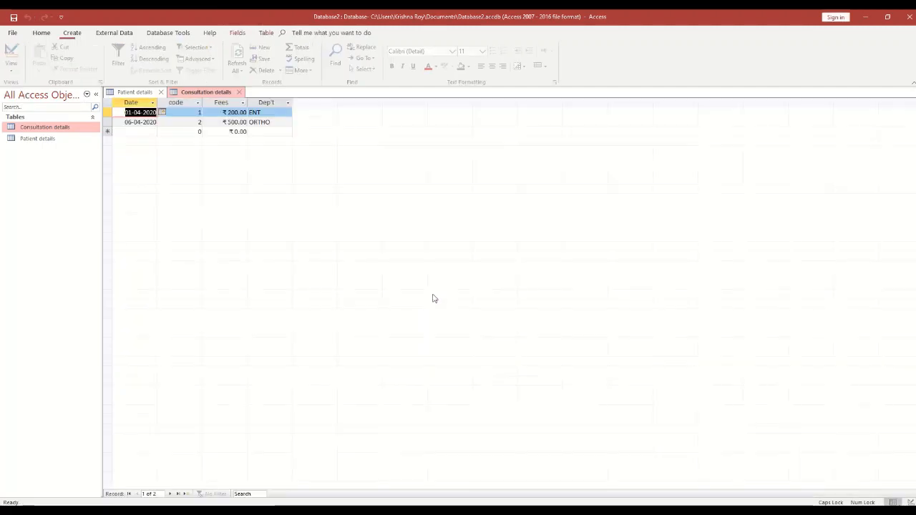
- Fill in the third consultation record with date 10-04-2020, code 3, fee 450 and DETAL chosen from the department list
click(152, 132)
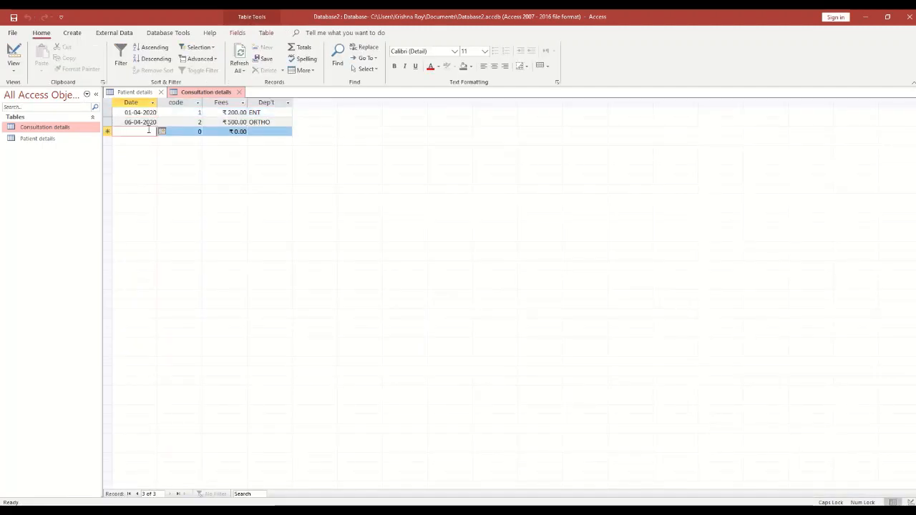
click(162, 132)
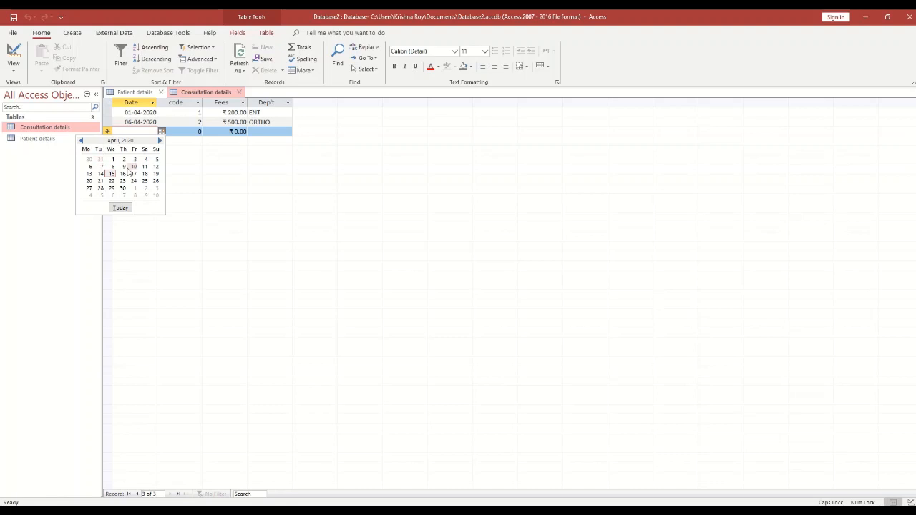
click(133, 166)
click(199, 133)
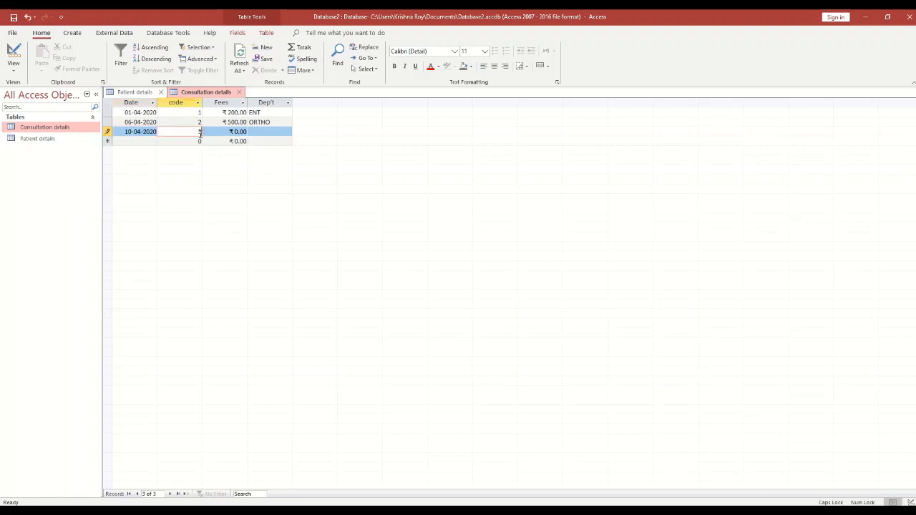
click(236, 132)
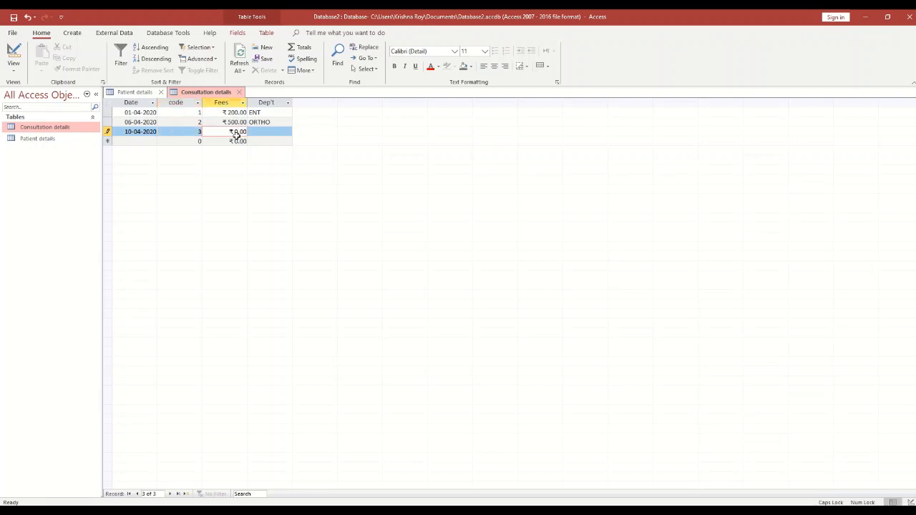
text(450)
click(254, 132)
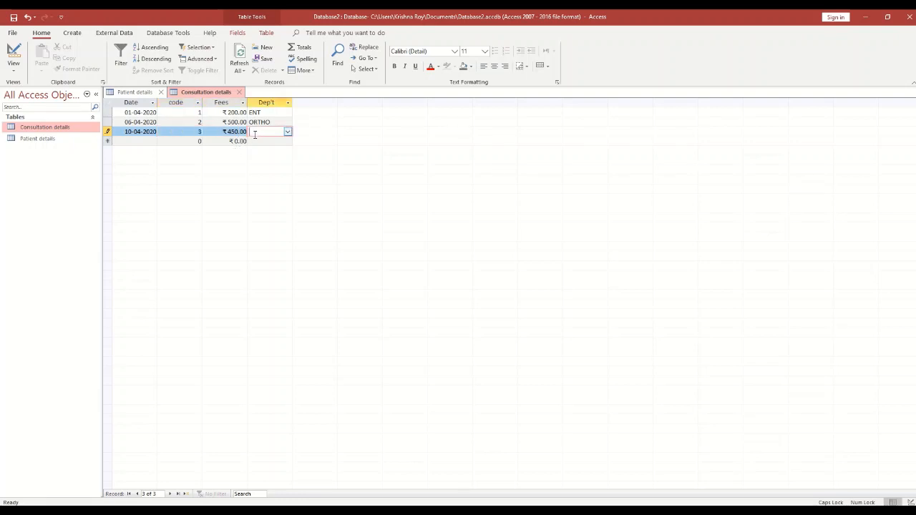
click(287, 132)
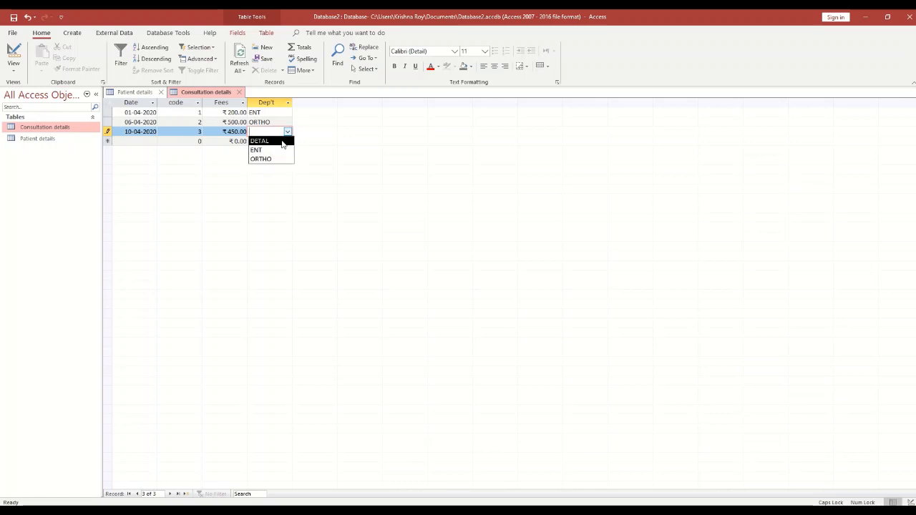
click(266, 140)
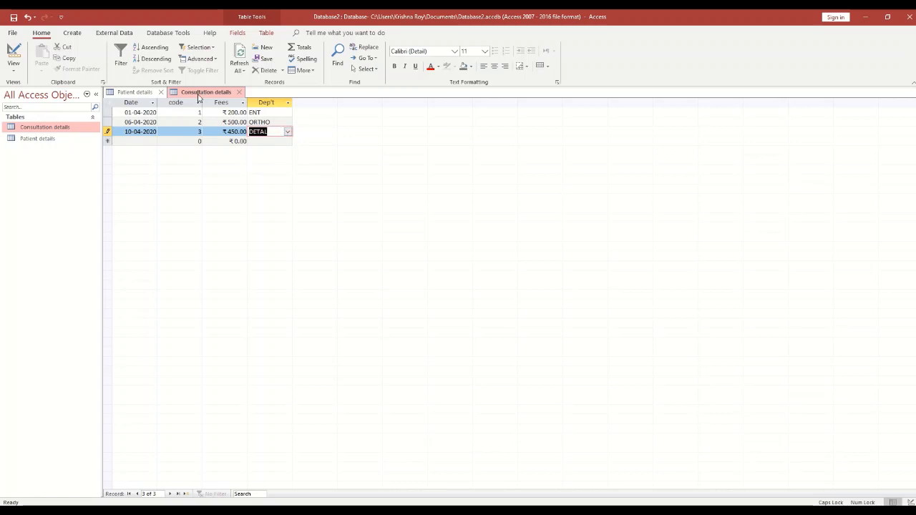
- Reopen the Consultation details table in Design View and restart the Lookup Wizard for Department, choosing to type in the values
right_click(199, 94)
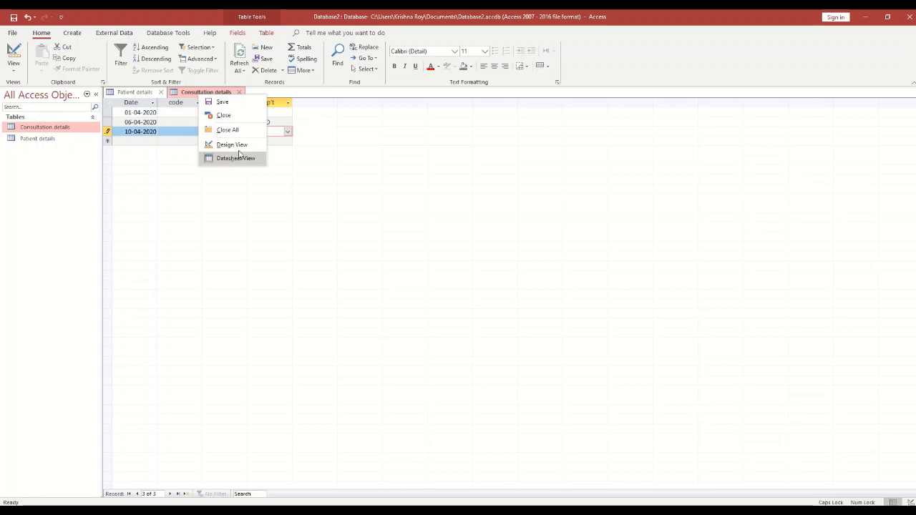
click(235, 145)
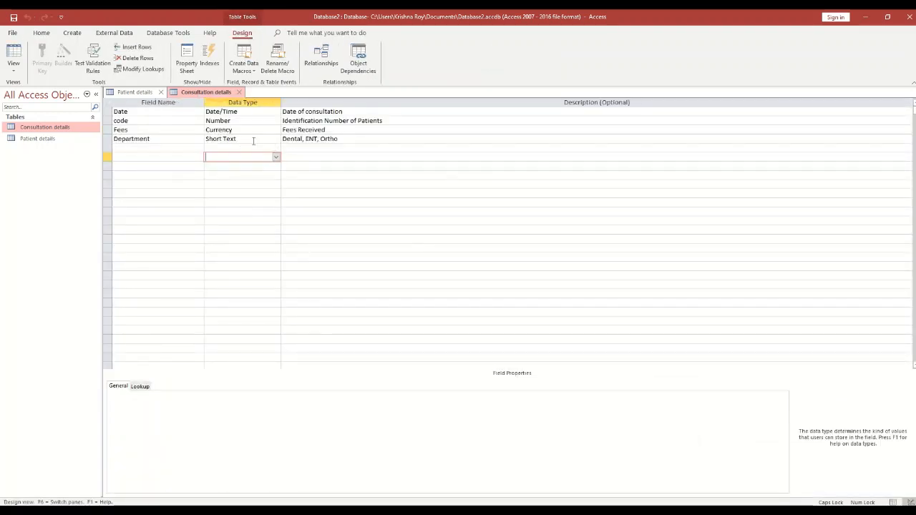
click(256, 140)
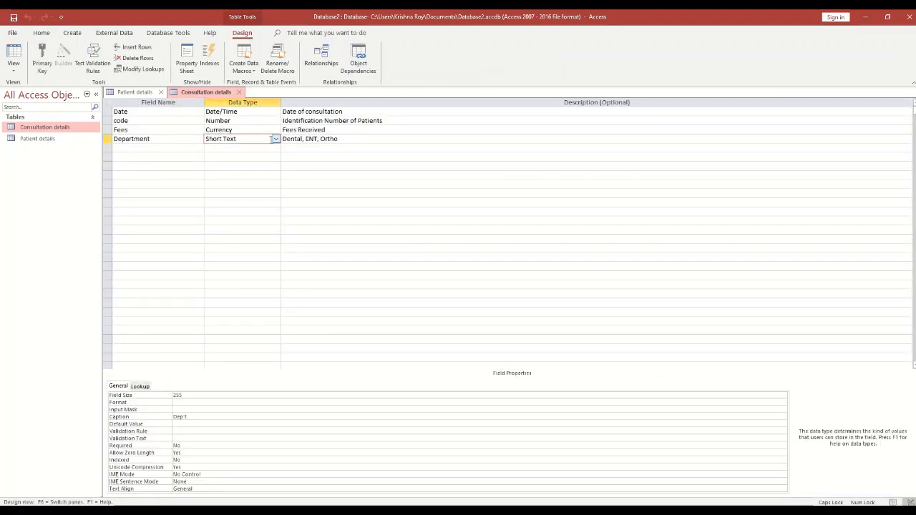
right_click(277, 142)
click(250, 143)
click(276, 140)
click(274, 256)
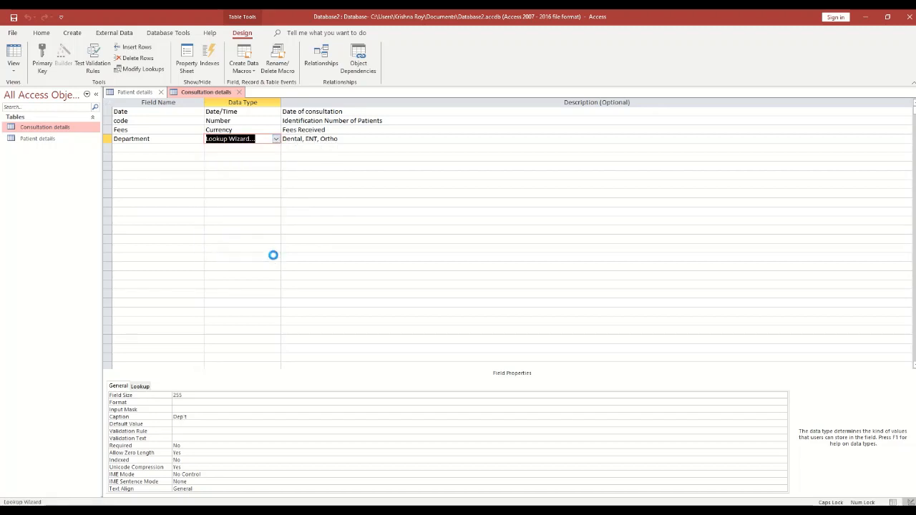
click(415, 188)
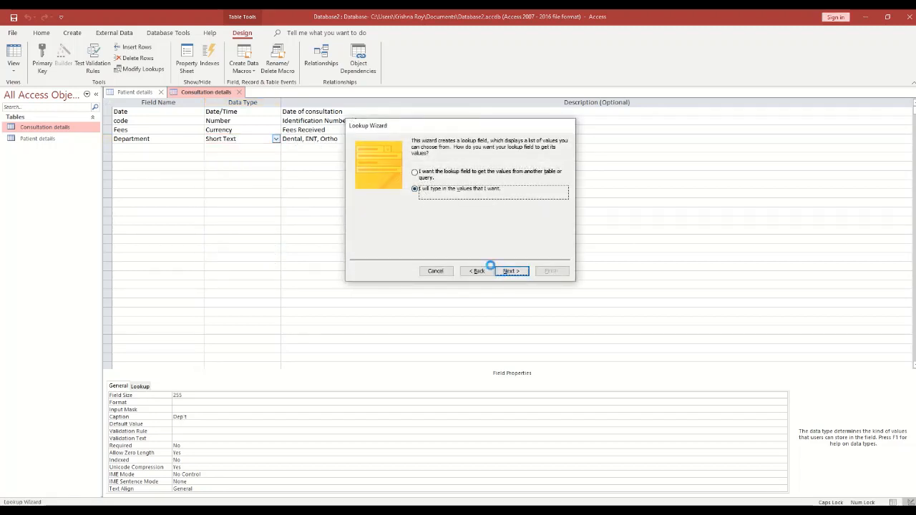
click(504, 271)
- Enter ENT, DENTAL and ORTHO as the lookup values in the wizard's single column
click(379, 197)
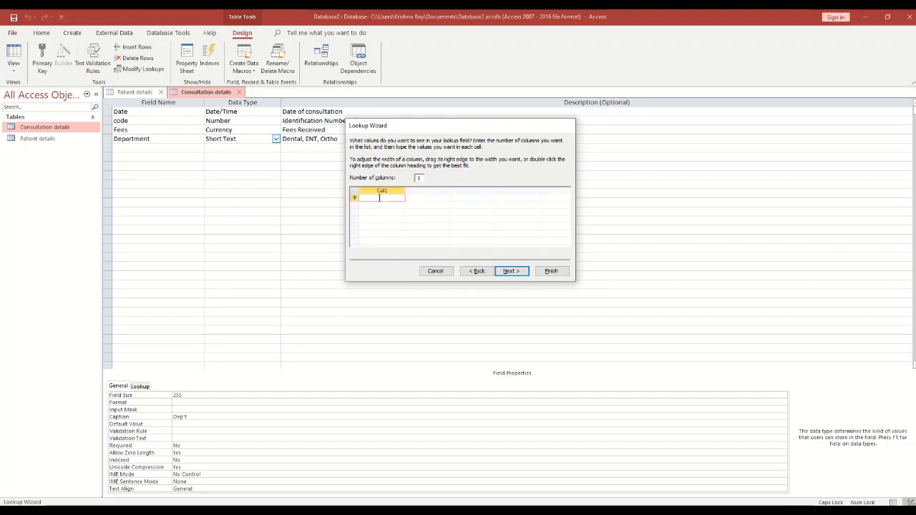
text(ENT)
key(Return)
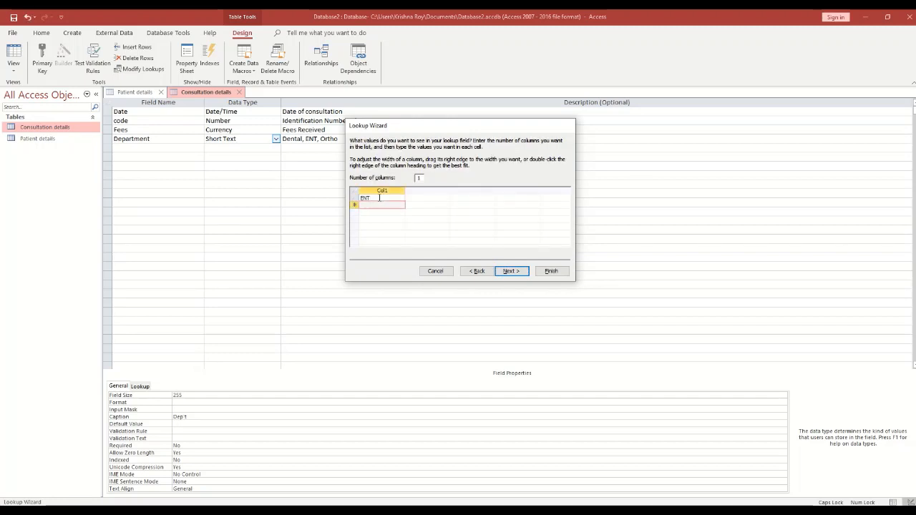
text(DENTAL)
key(Return)
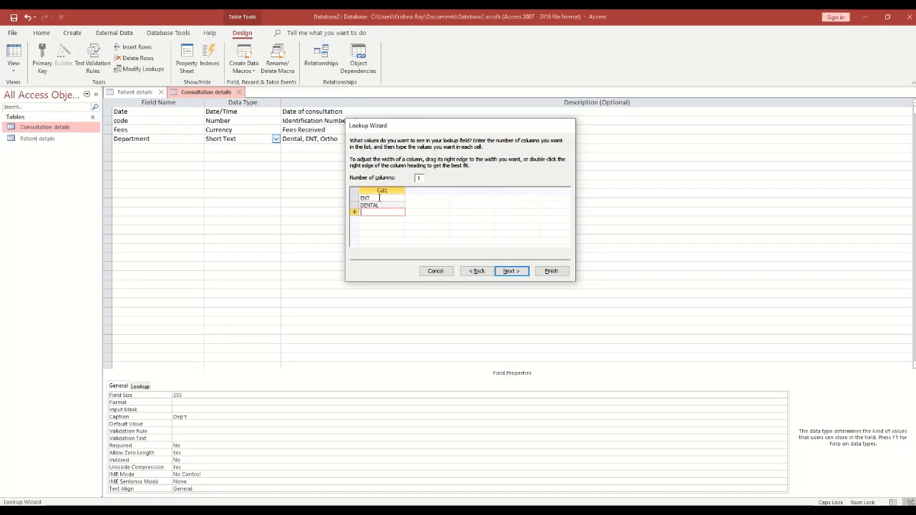
text(ORTHO)
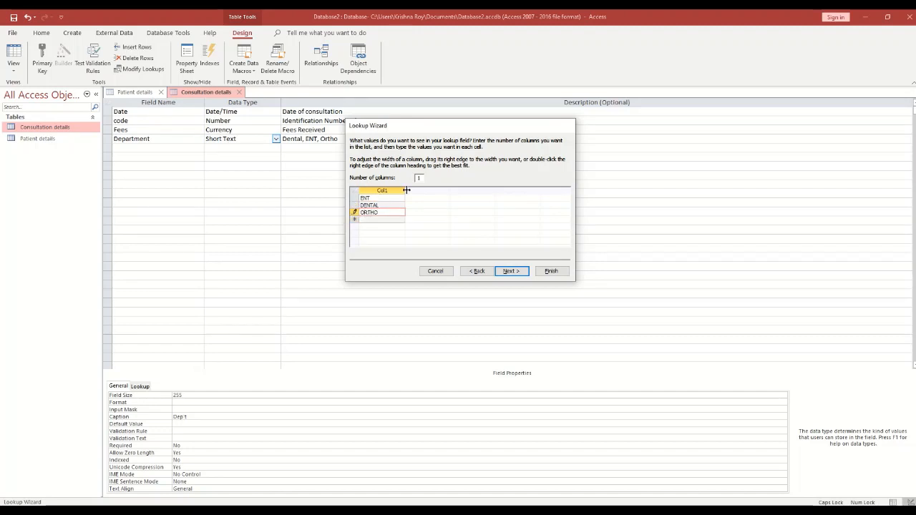
- Limit the Department lookup to the listed values, keep the label Department and finish the wizard
click(514, 273)
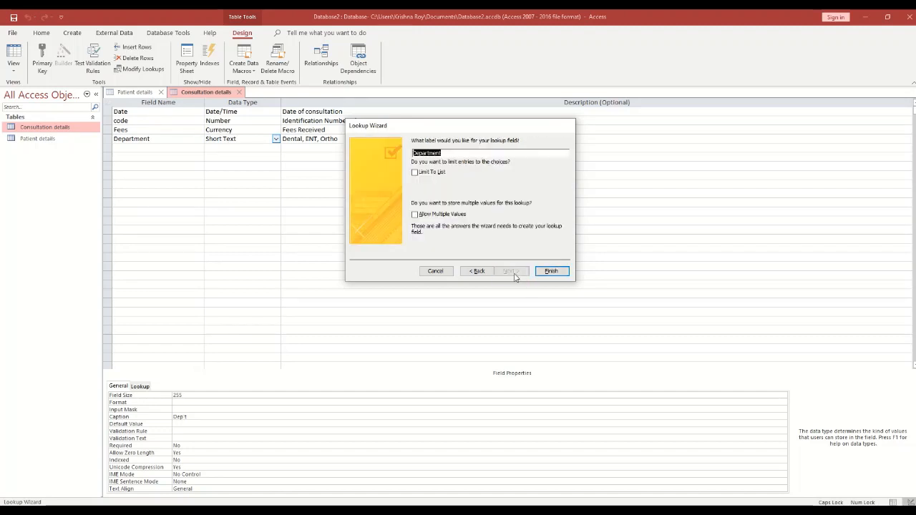
click(444, 173)
click(556, 271)
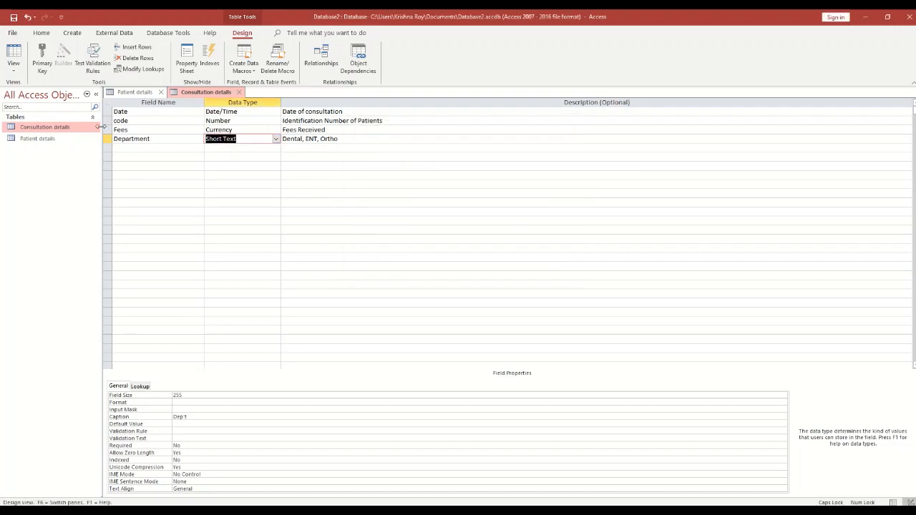
- Return the Consultation details table to Datasheet View, saving the revised design
right_click(194, 93)
click(223, 146)
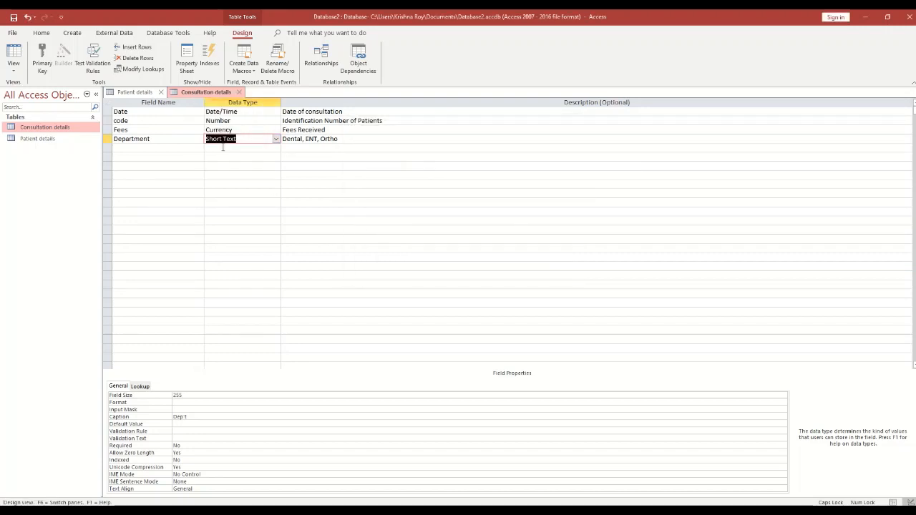
right_click(215, 95)
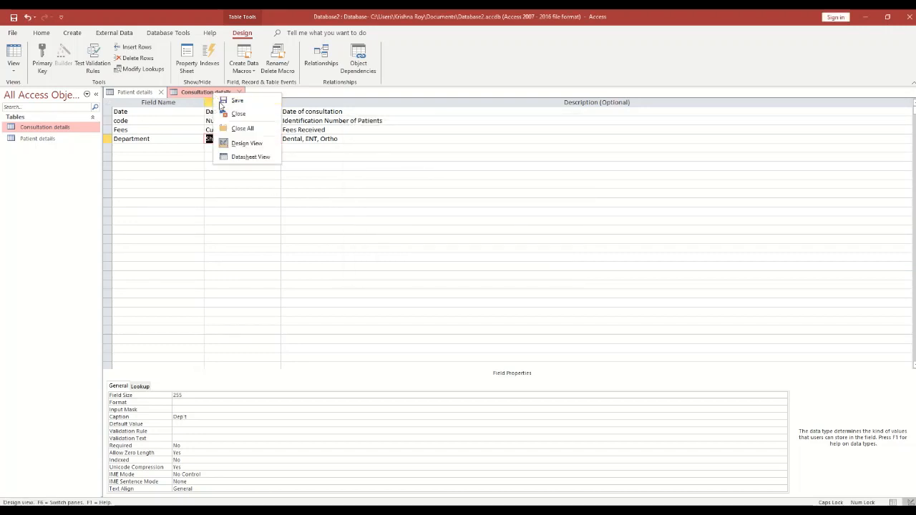
click(250, 156)
click(444, 292)
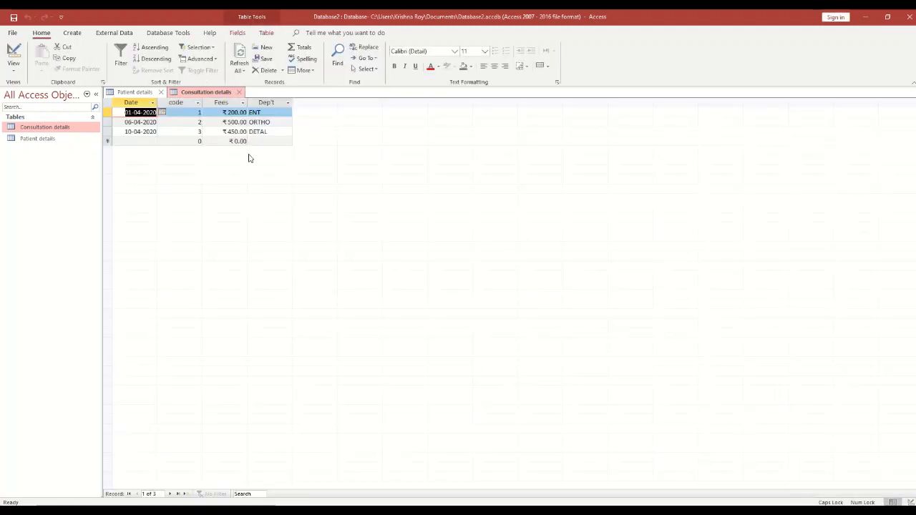
- Reselect ENT as the first record's department and ORTHO as the second record's from the lookup list
click(274, 120)
click(280, 113)
click(289, 121)
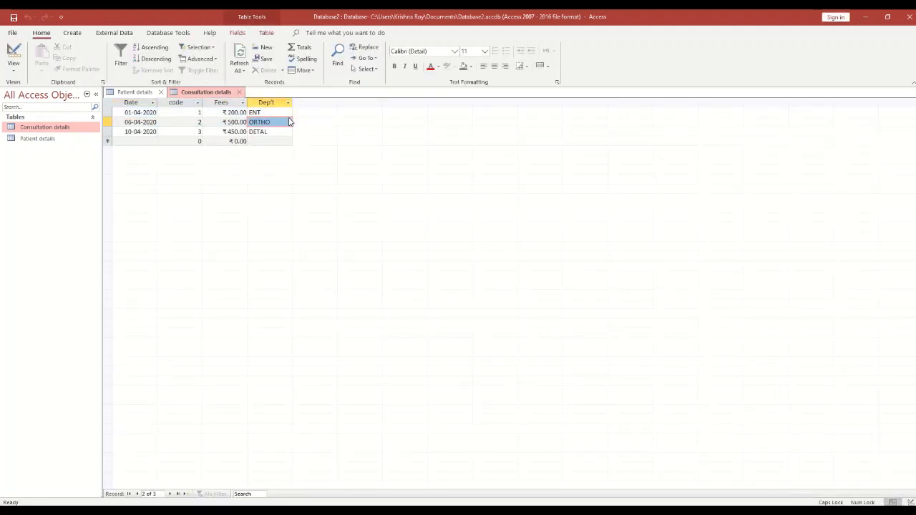
click(287, 113)
click(287, 113)
click(287, 113)
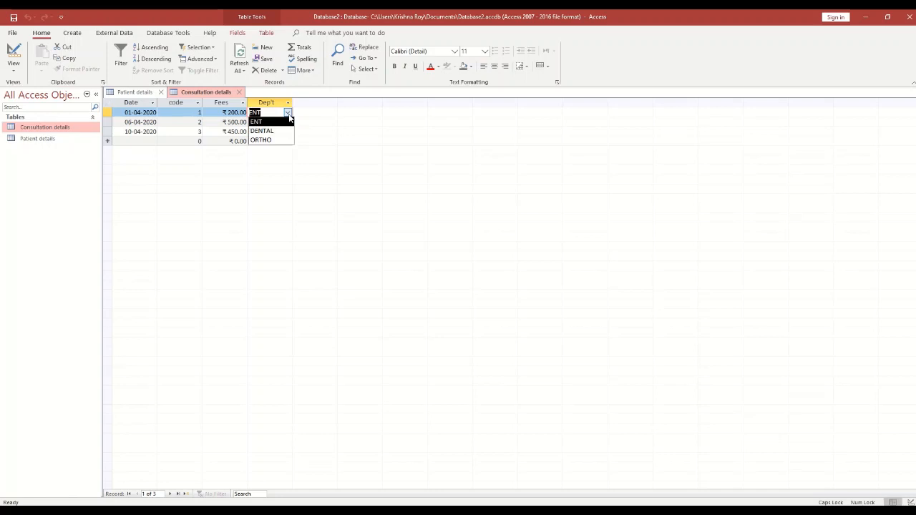
click(284, 124)
click(288, 122)
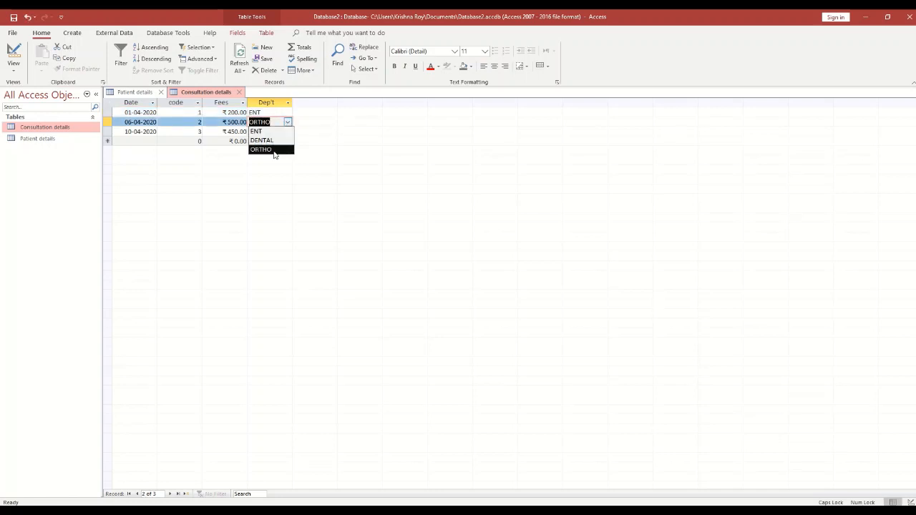
click(276, 151)
- Change the third consultation record's department to DENTAL from the lookup list
click(269, 133)
click(288, 136)
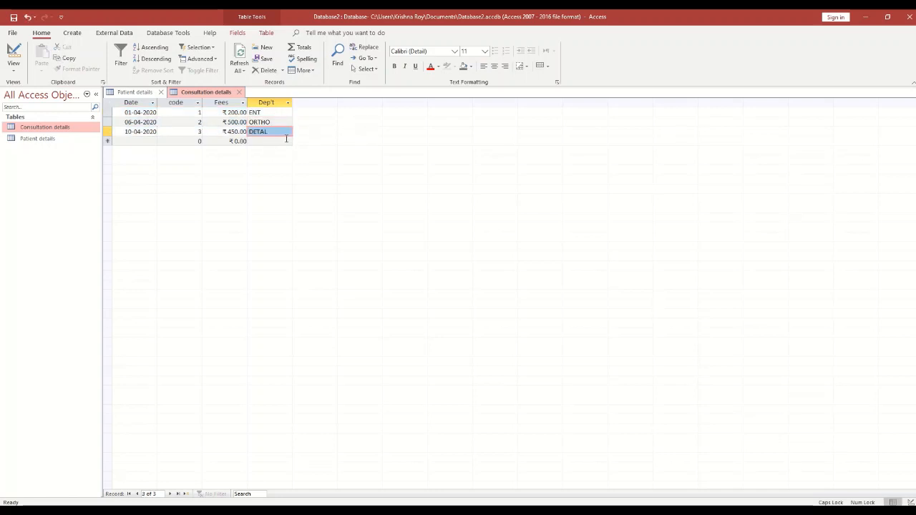
click(288, 133)
click(289, 134)
click(285, 134)
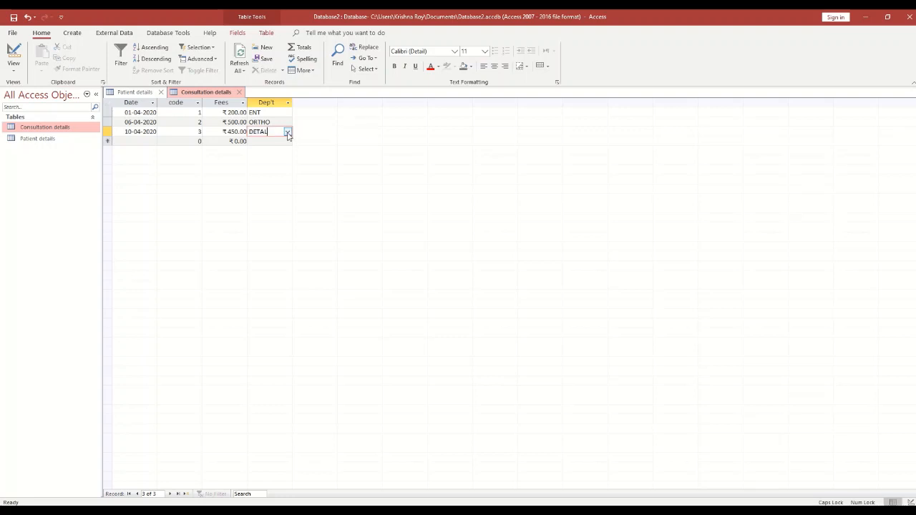
click(288, 133)
click(265, 150)
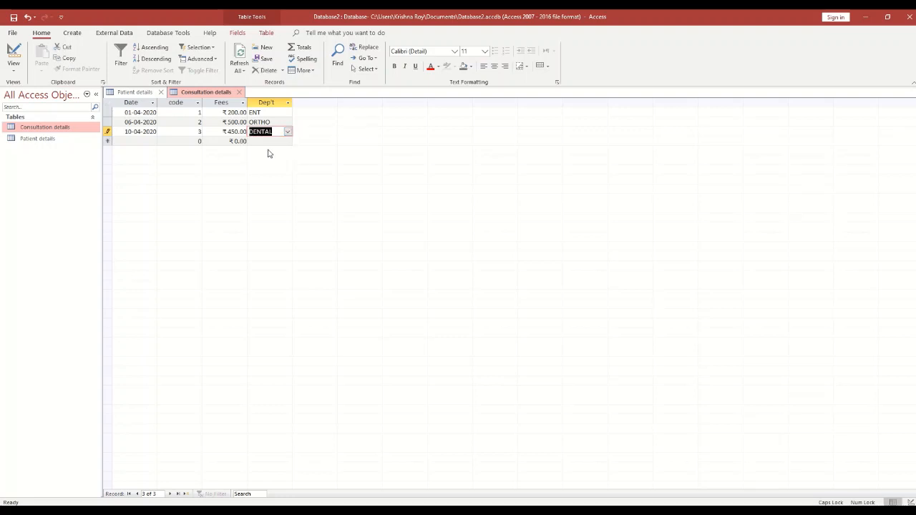
- Start a fourth consultation record with the date 16-04-2020, dismissing the fee validation message
click(158, 141)
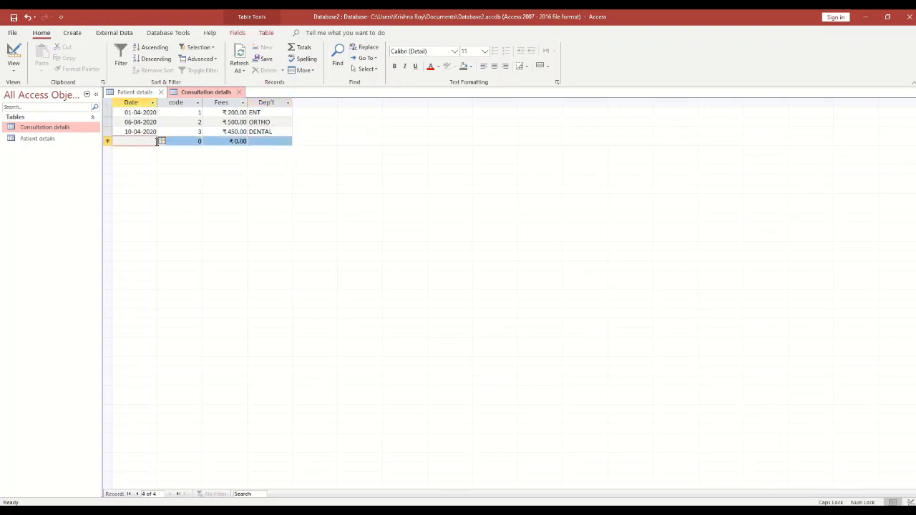
click(162, 141)
click(123, 183)
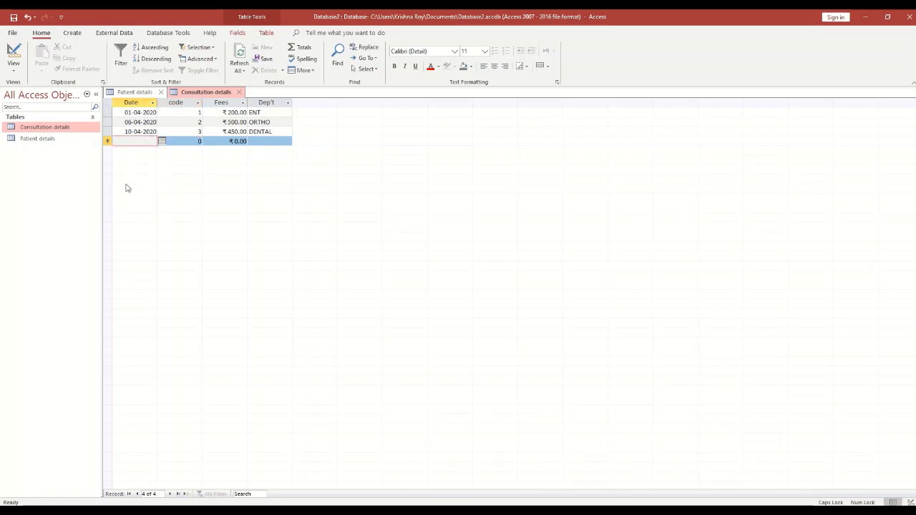
click(199, 142)
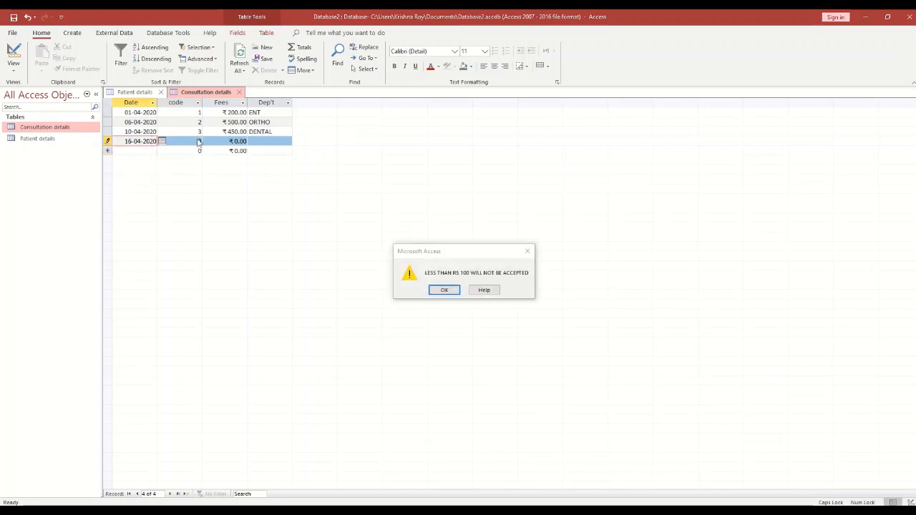
click(441, 289)
- Set the fourth consultation record's code to 4, dismissing the fee validation message
click(200, 141)
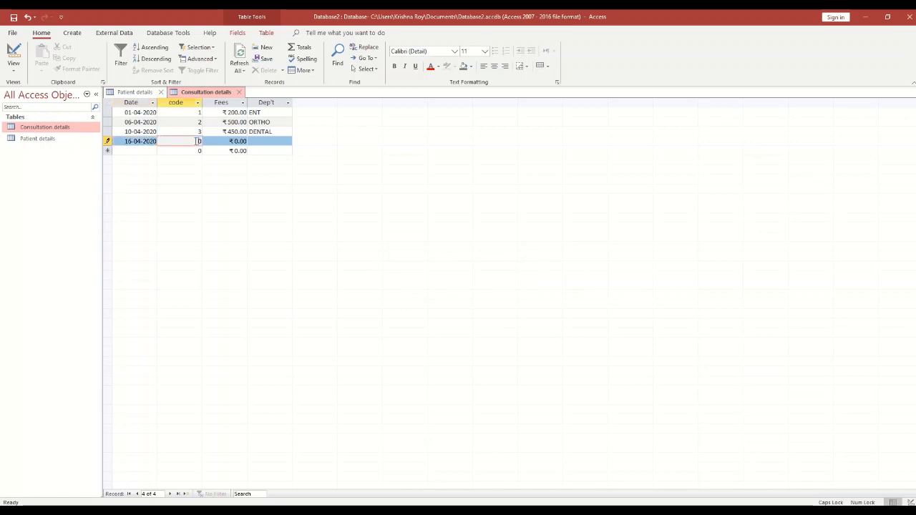
text(40)
click(230, 142)
click(197, 142)
key(BackSpace)
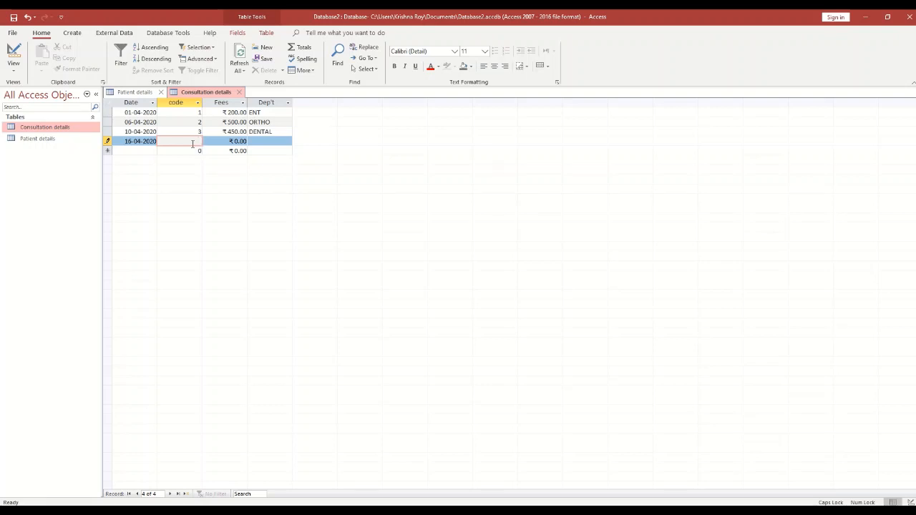
text(4)
click(219, 144)
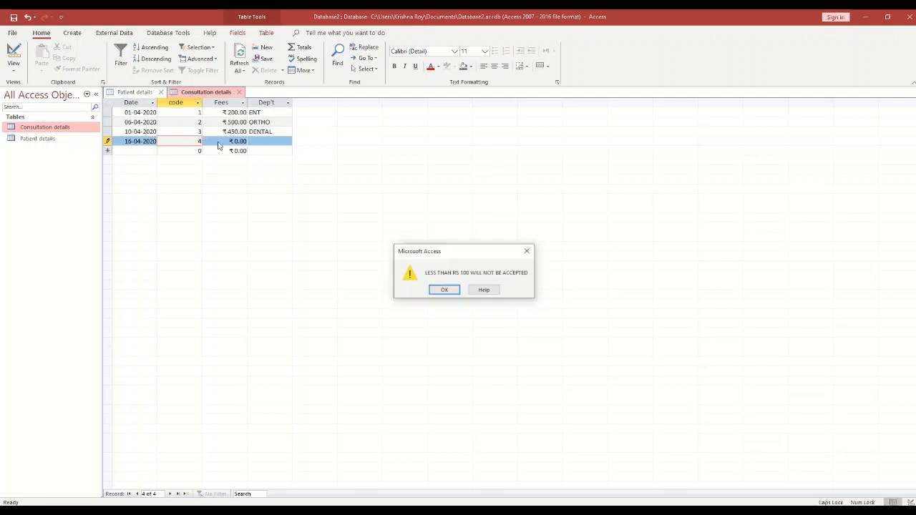
click(445, 289)
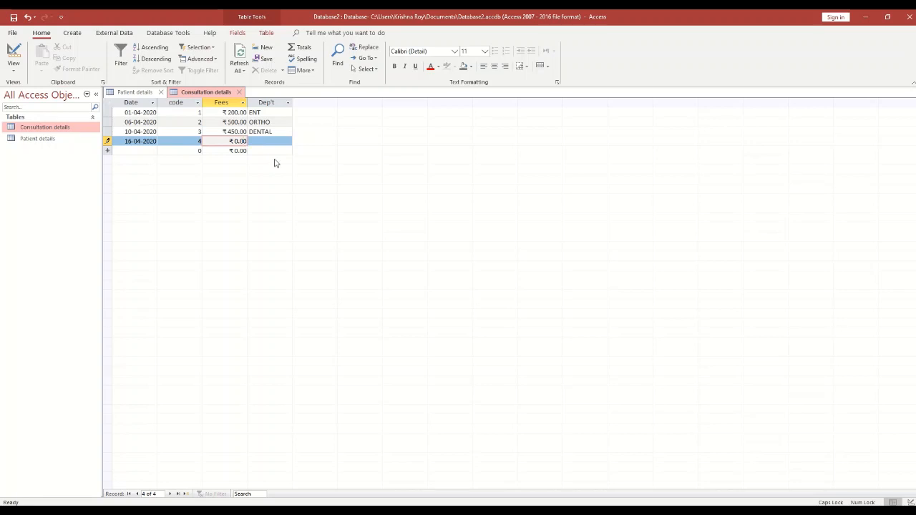
- Set the fourth consultation record's fee to 300 and choose DENTAL as its department
text(300)
key(BackSpace)
key(BackSpace)
key(BackSpace)
key(BackSpace)
key(BackSpace)
text(0)
key(Tab)
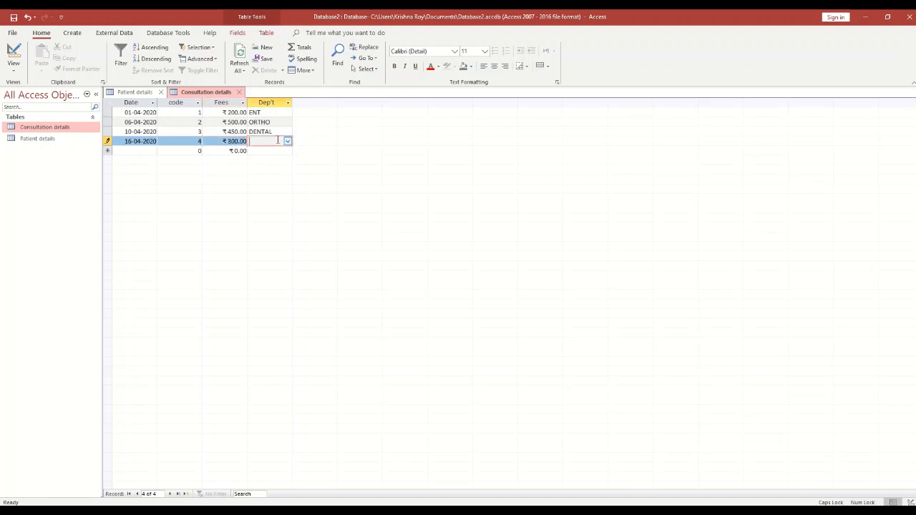
click(288, 141)
click(286, 160)
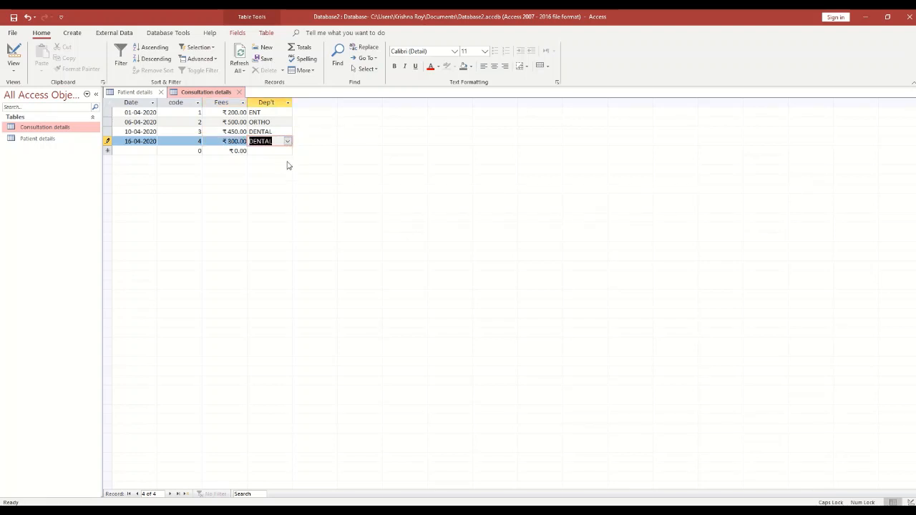
- Start a fifth consultation record with the date 11-04-2020, dismissing the fee validation message
click(151, 151)
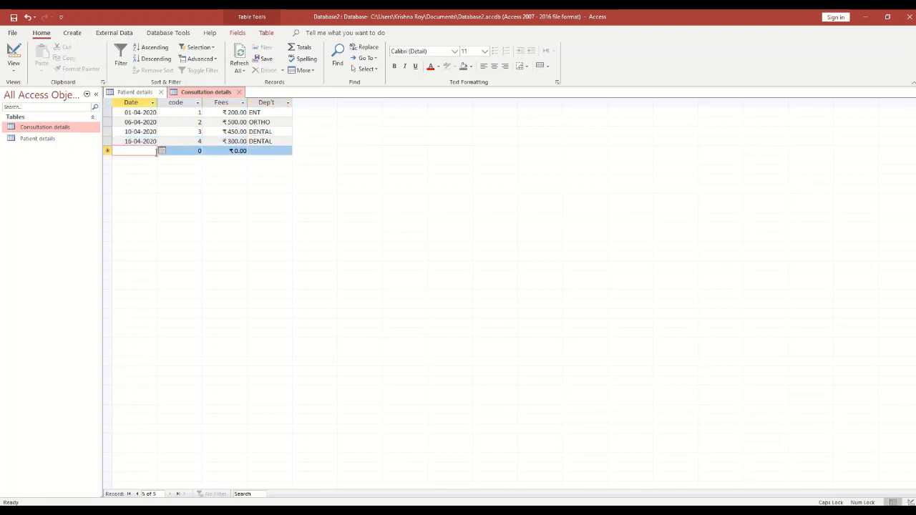
click(162, 151)
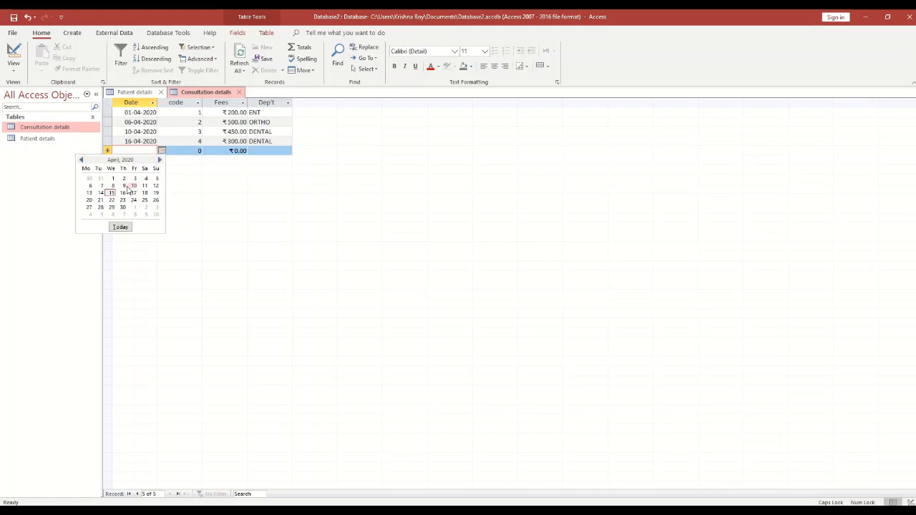
click(132, 187)
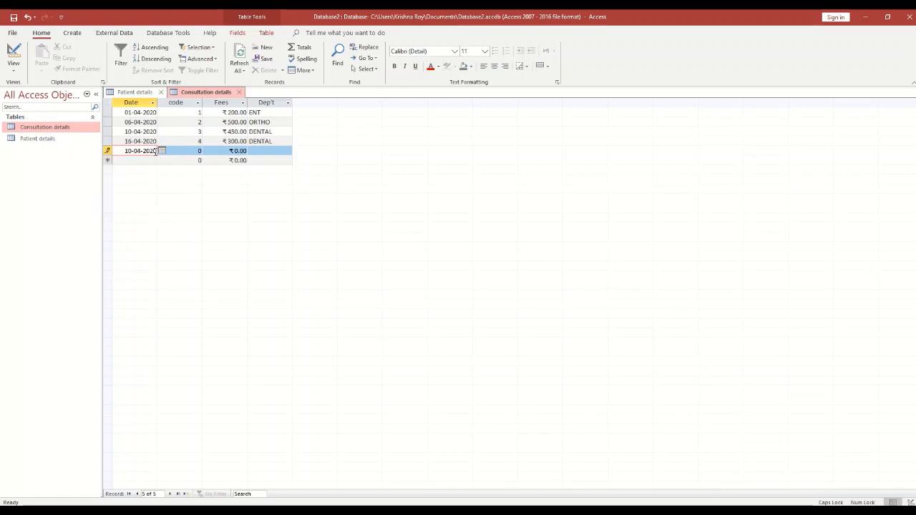
click(162, 151)
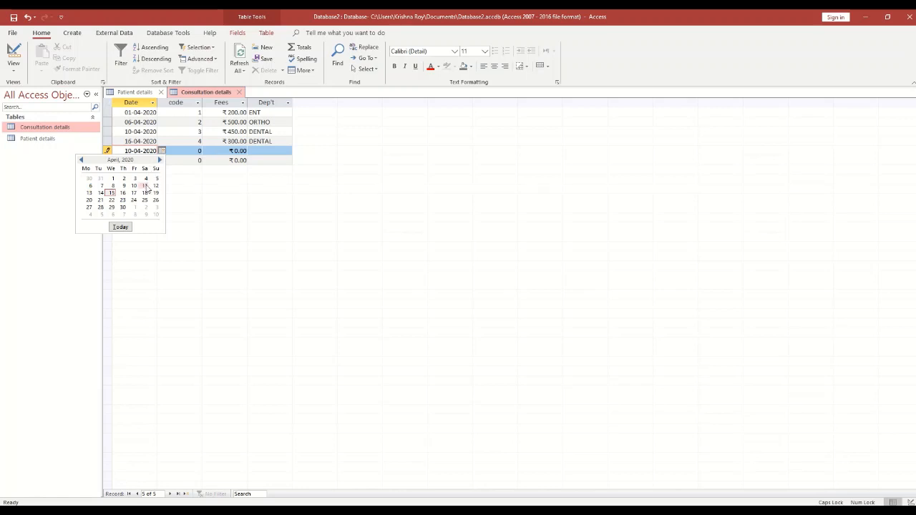
click(144, 185)
click(202, 155)
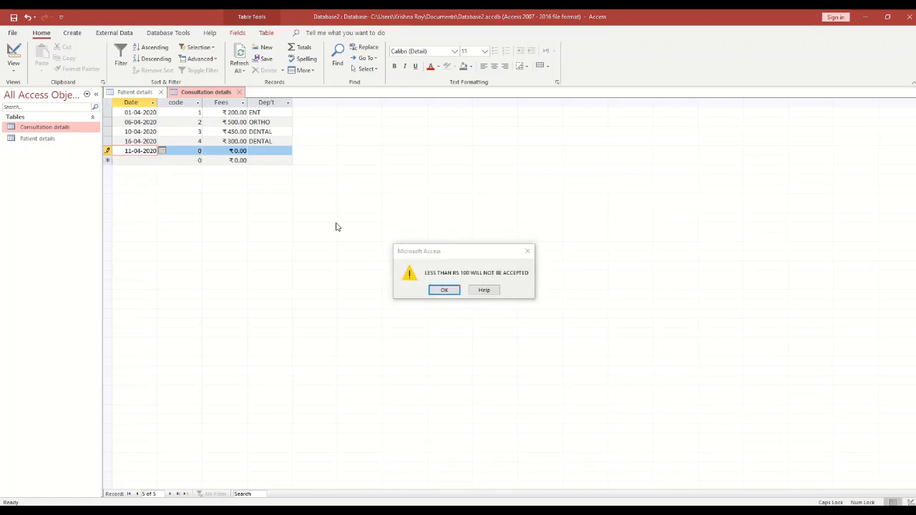
click(443, 290)
- Set the fifth consultation record's code to 5 and its fee to 600
click(191, 150)
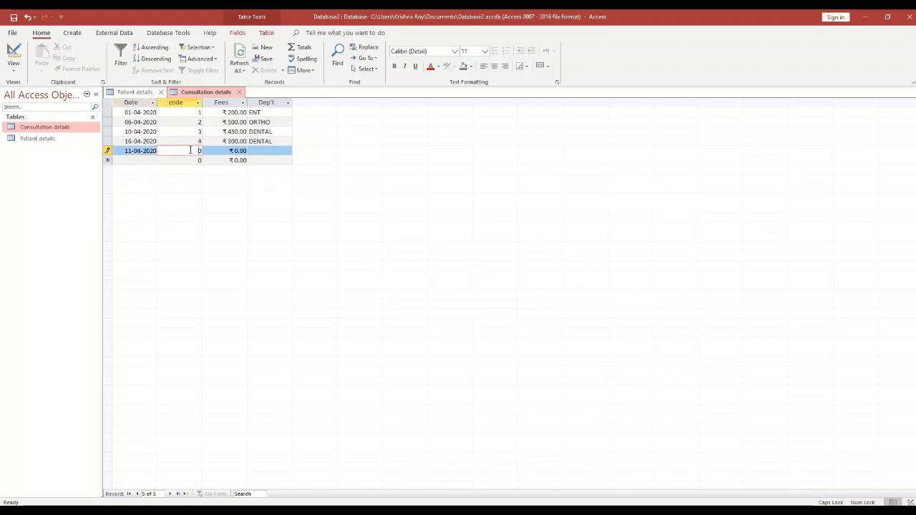
key(Delete)
text(5)
click(242, 152)
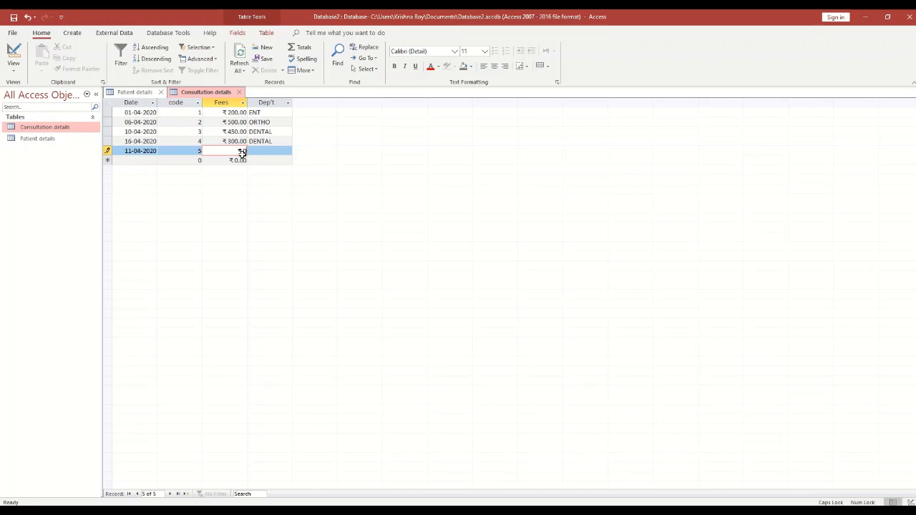
text(600)
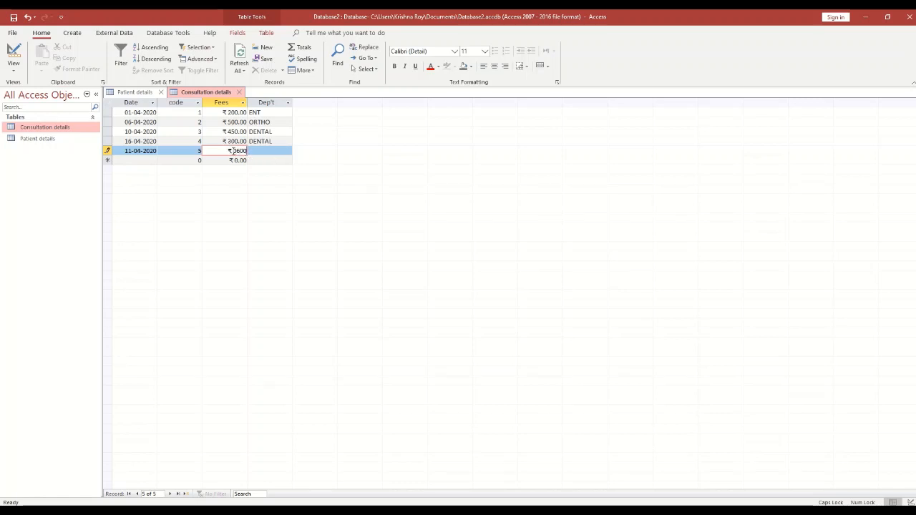
- Choose ENT as the fifth consultation record's department from the lookup list
click(273, 150)
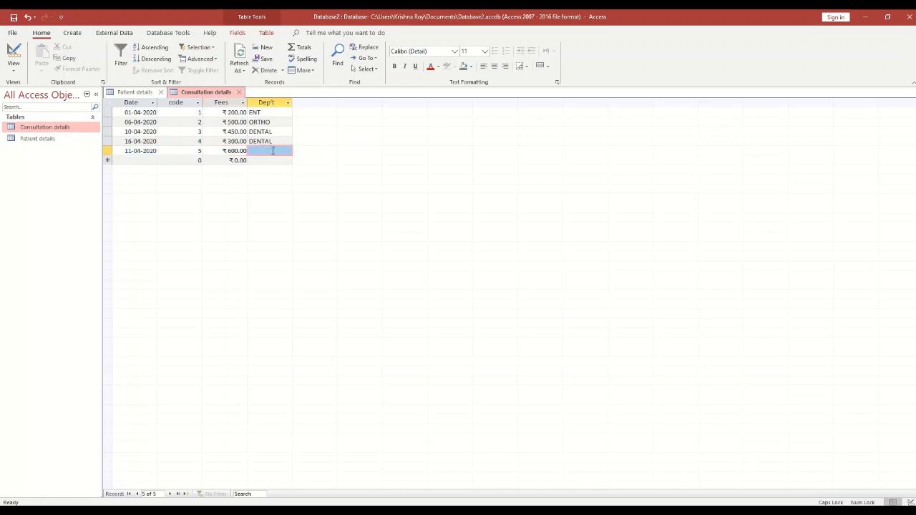
click(287, 151)
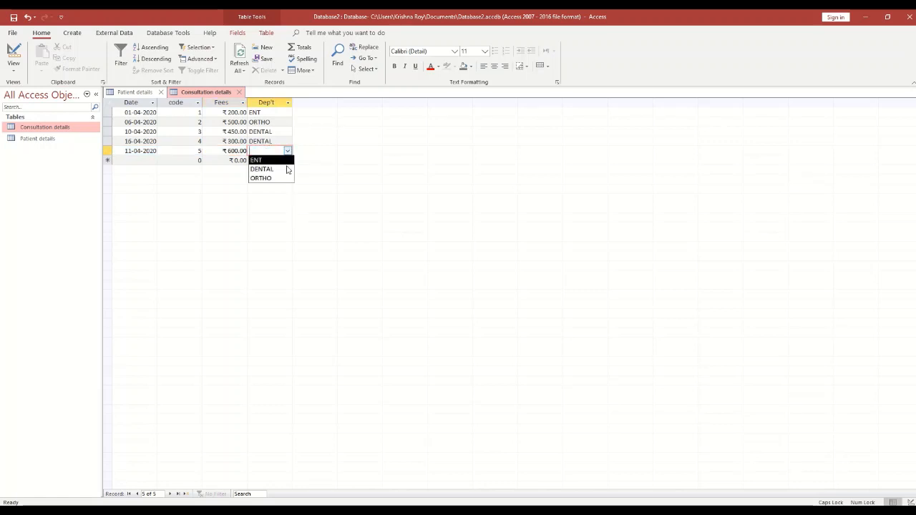
click(284, 160)
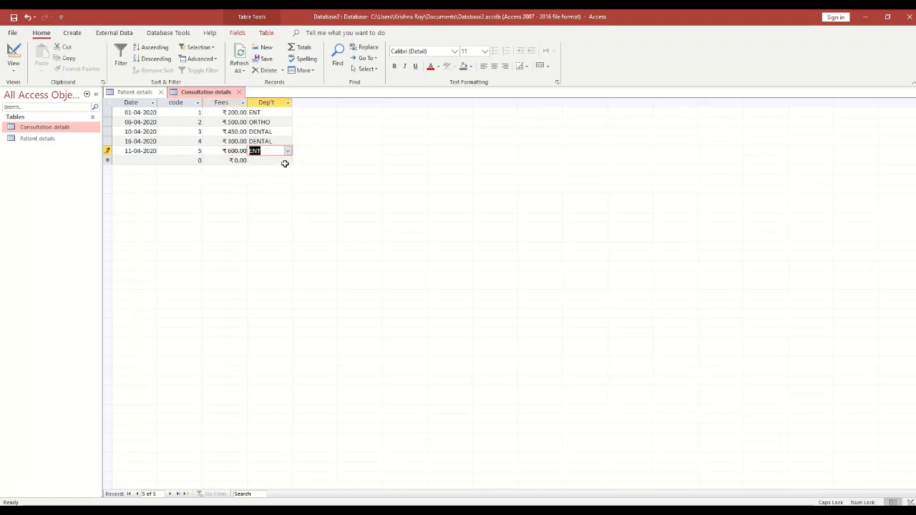
- Start a sixth consultation record with the date 15-04-2020, dismissing the fee validation messages
click(158, 160)
click(161, 160)
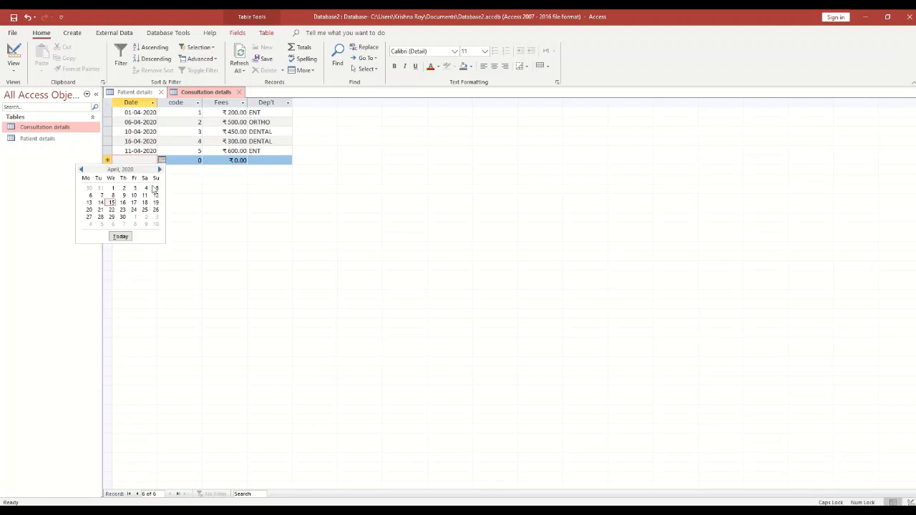
click(111, 203)
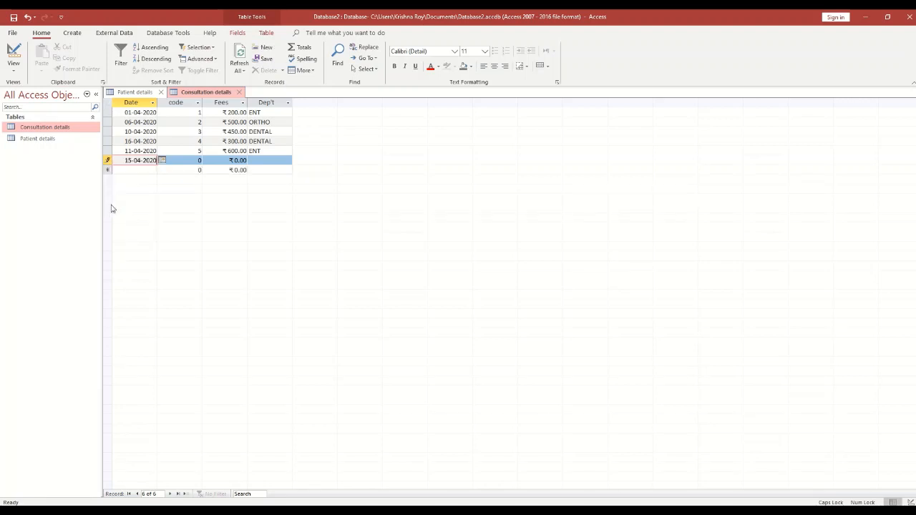
click(196, 163)
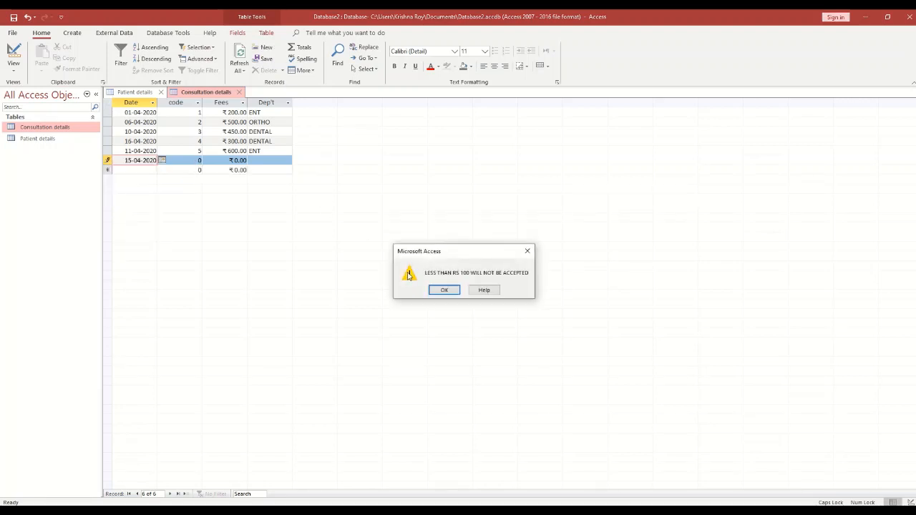
click(442, 290)
click(194, 164)
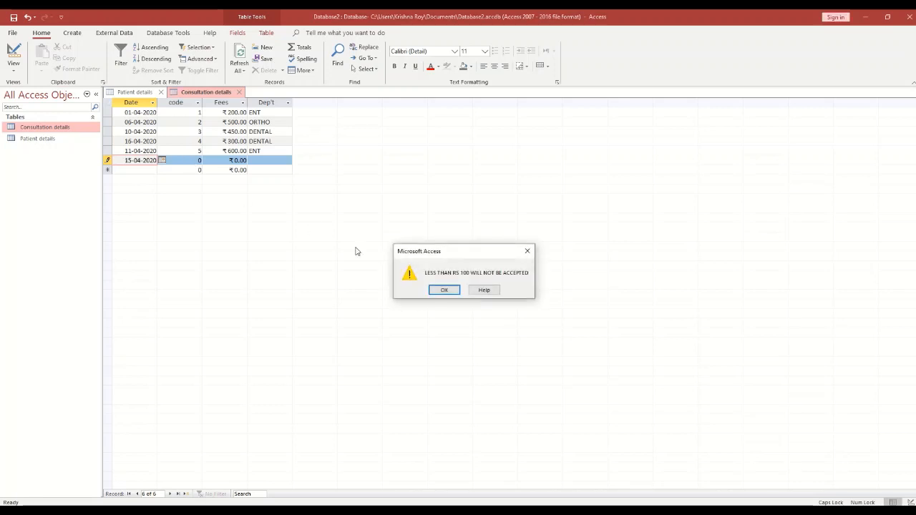
click(440, 290)
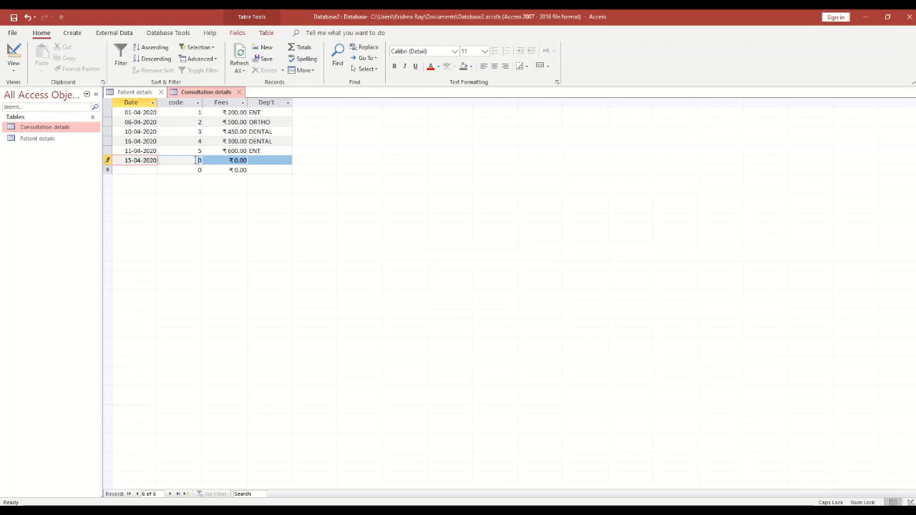
- Set the sixth consultation record's code to 6 and its fee to 500
click(199, 163)
text(6)
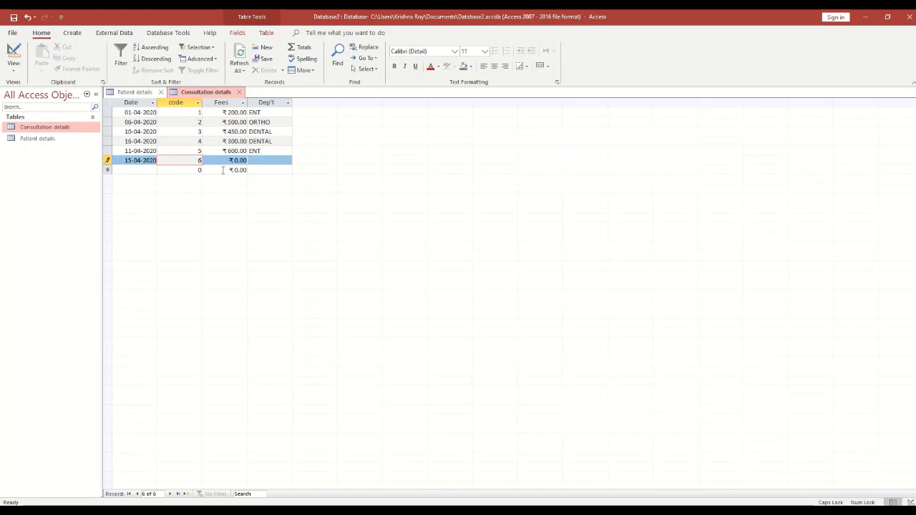
click(228, 160)
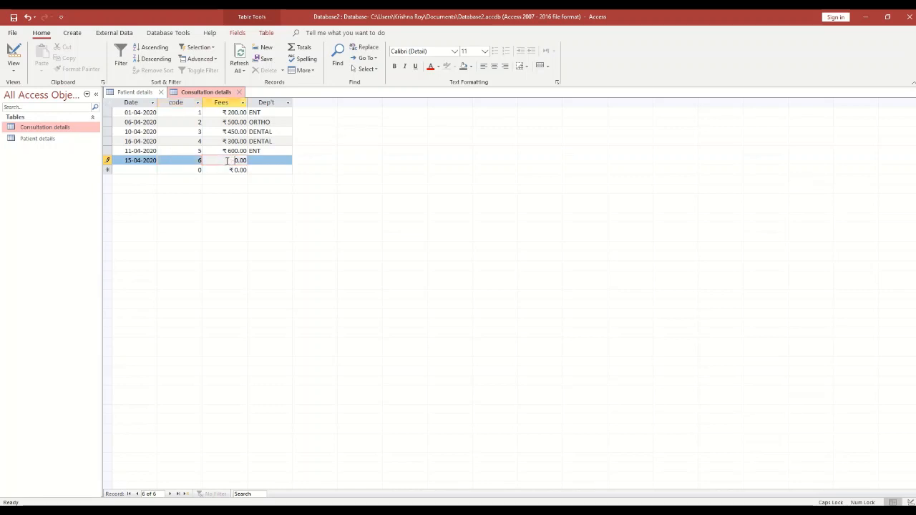
key(BackSpace)
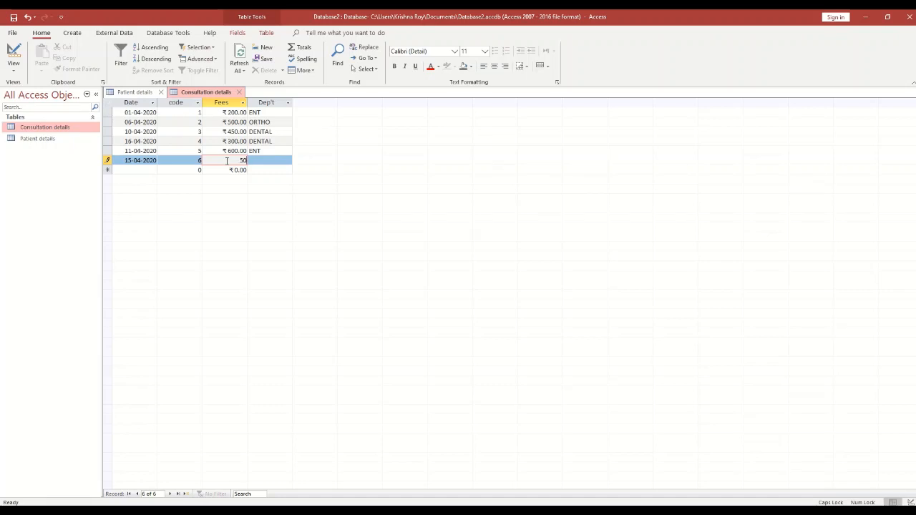
text(500)
- Choose ORTHO as the sixth consultation record's department and save the Consultation details table
click(269, 160)
click(286, 161)
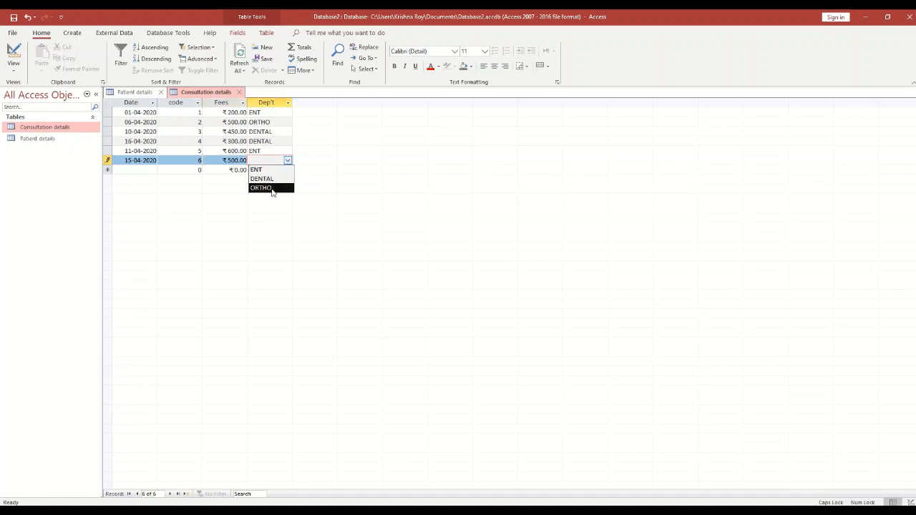
click(271, 188)
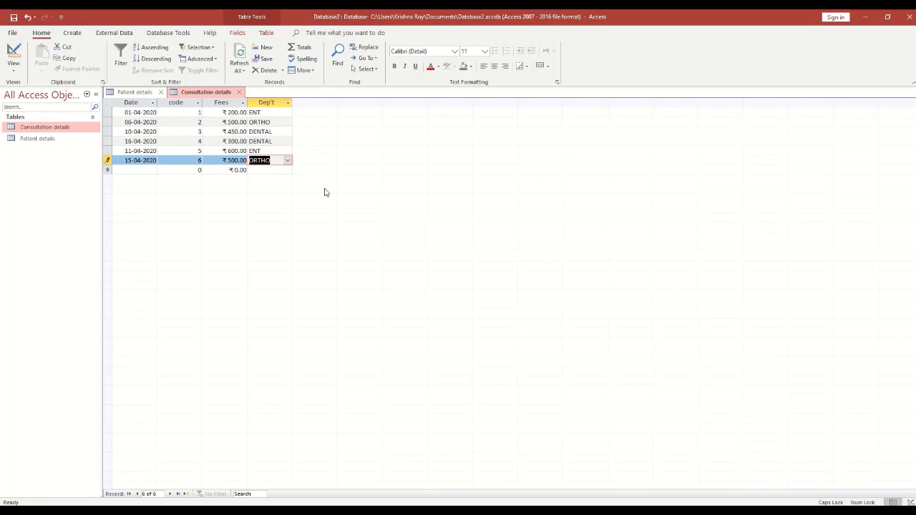
right_click(236, 93)
click(254, 103)
- Open the database's Relationships layout and add the Consultation details and Patient details tables to it
click(172, 33)
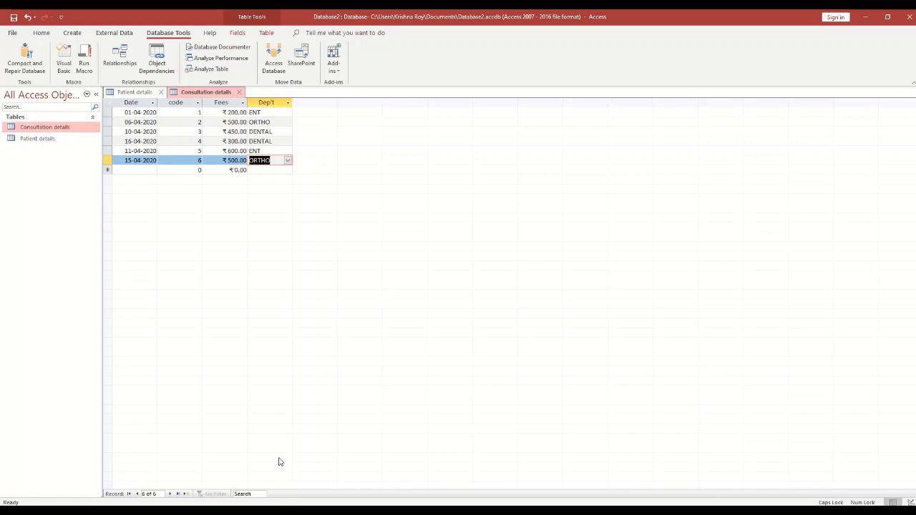
click(119, 58)
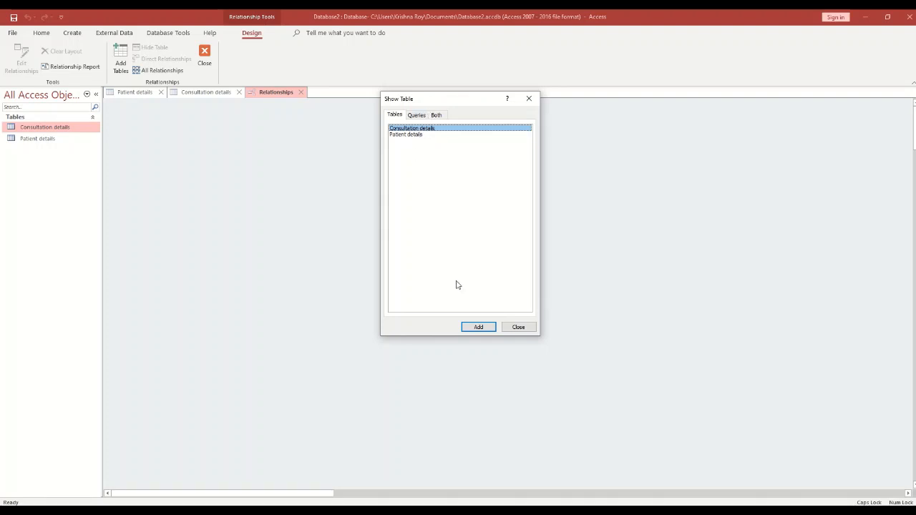
click(486, 329)
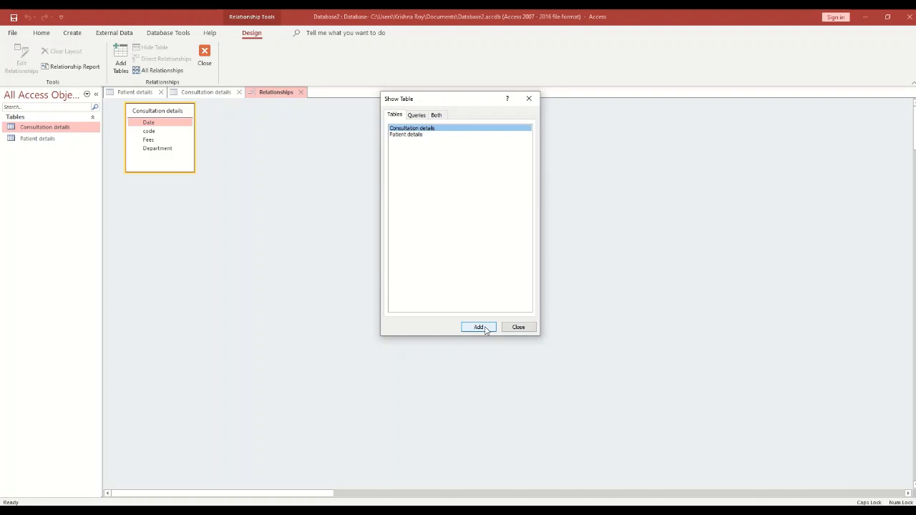
click(394, 136)
click(481, 328)
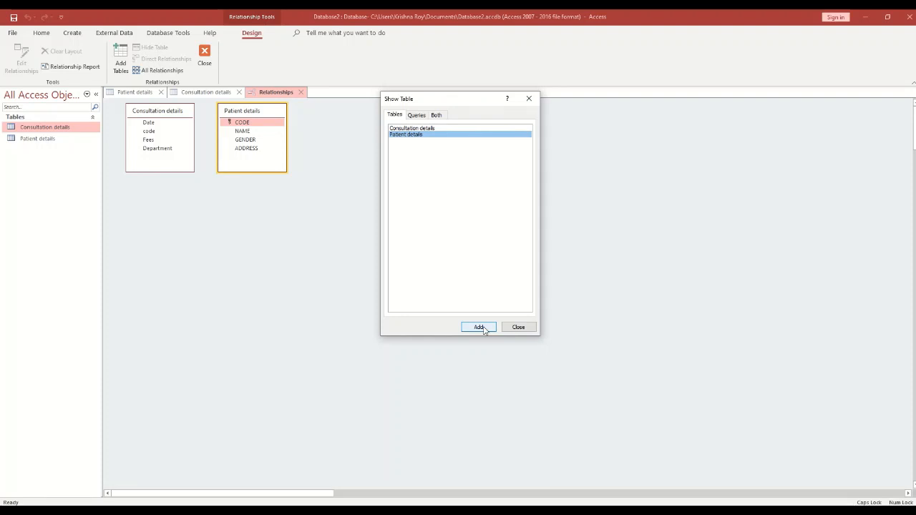
- Finish adding tables and hide the duplicate Patient details table from the Relationships layout
click(485, 329)
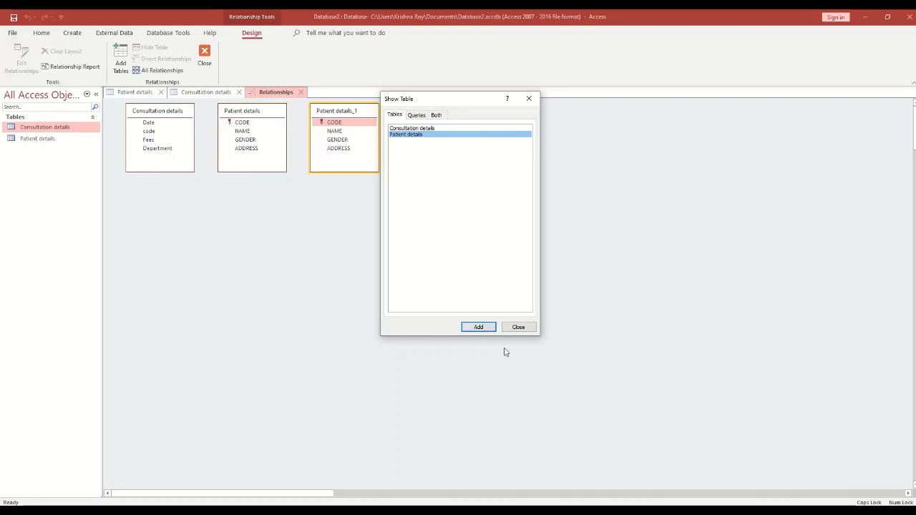
click(523, 327)
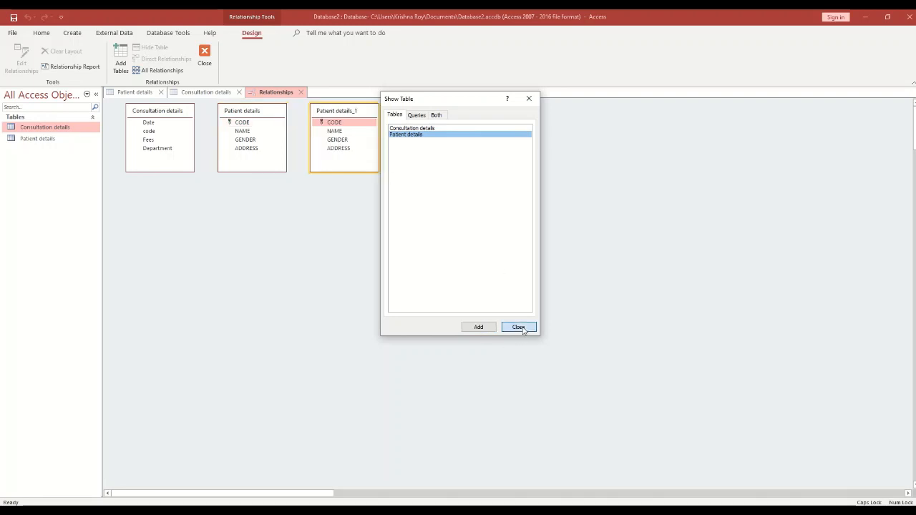
right_click(336, 112)
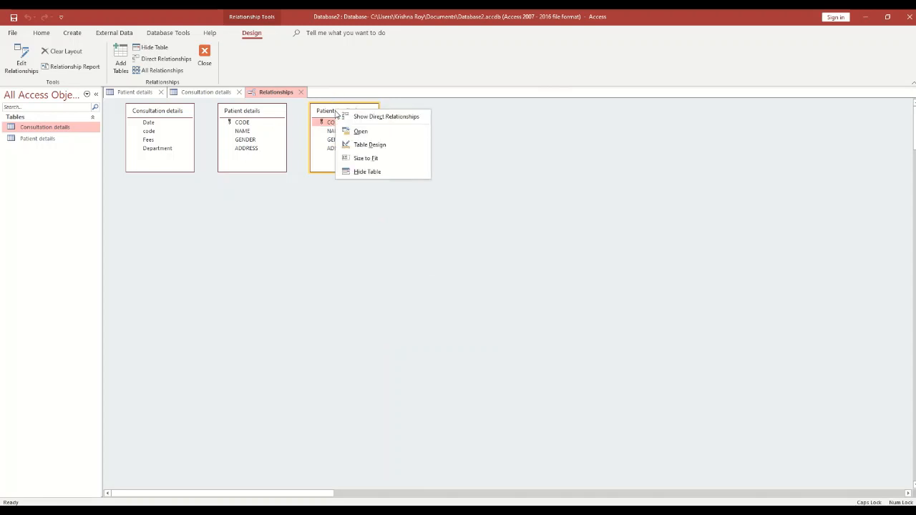
click(382, 172)
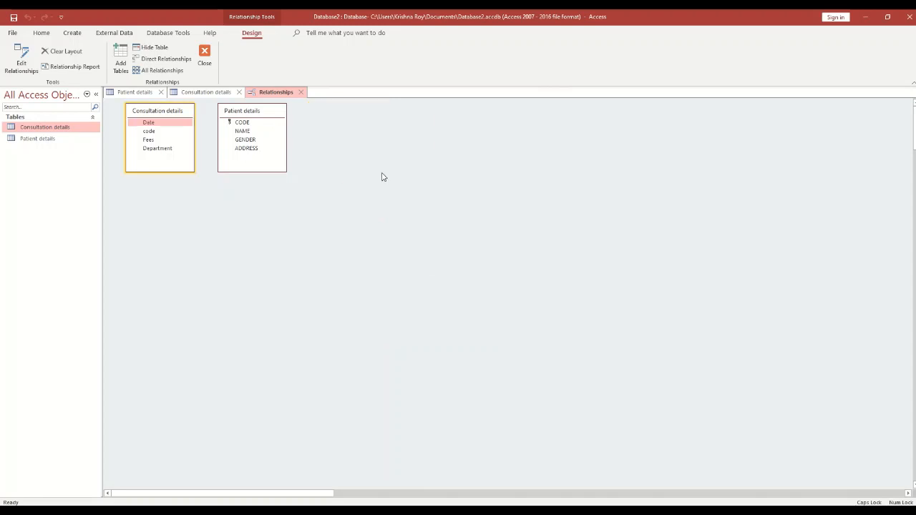
- Rearrange the Relationships layout so Patient details stands directly before Consultation details, side by side
drag(182, 115, 388, 137)
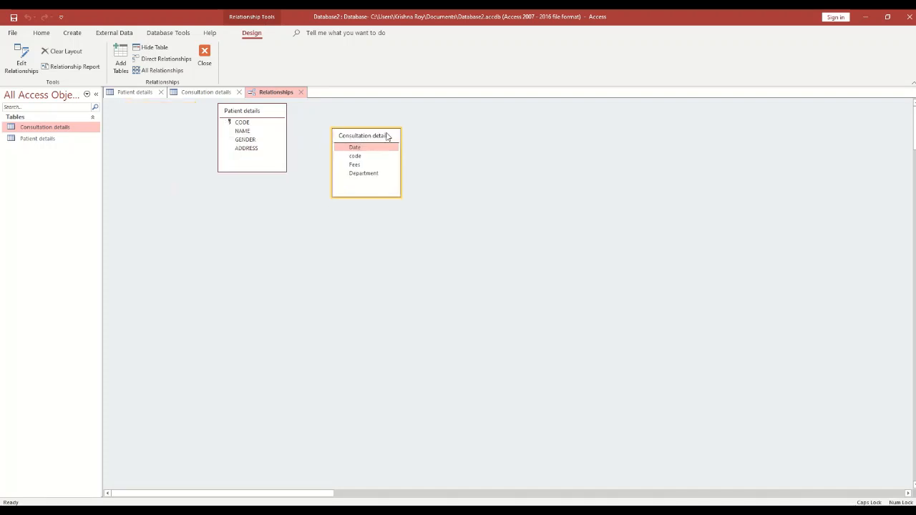
mouse_move(256, 117)
mouse_down()
mouse_move(261, 141)
mouse_move(272, 126)
mouse_up()
click(281, 149)
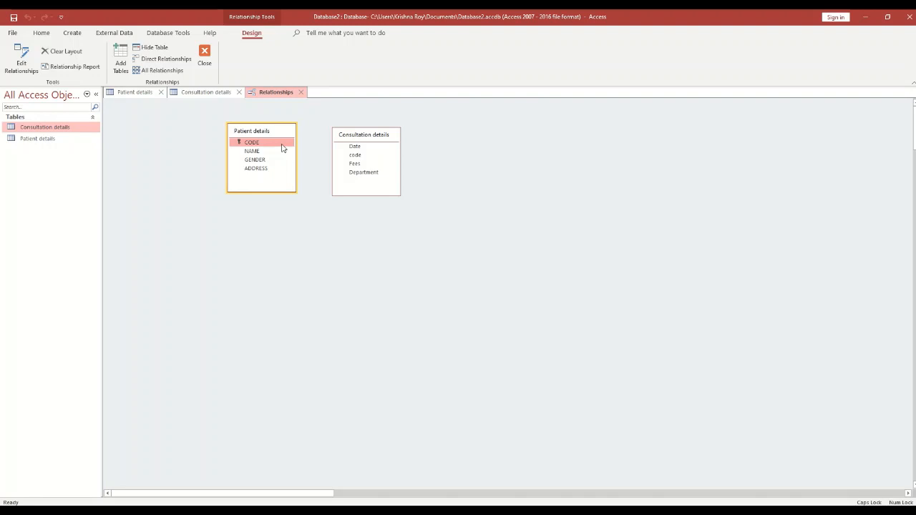
click(21, 57)
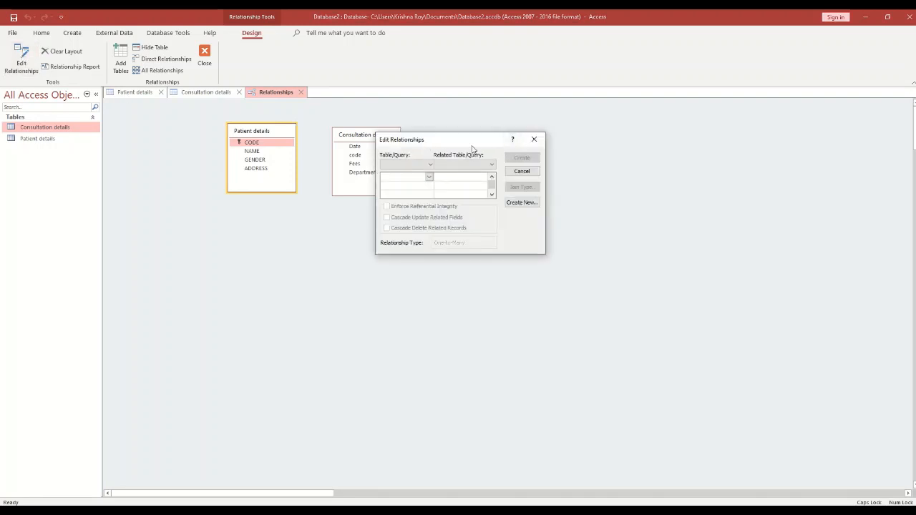
drag(493, 145, 565, 129)
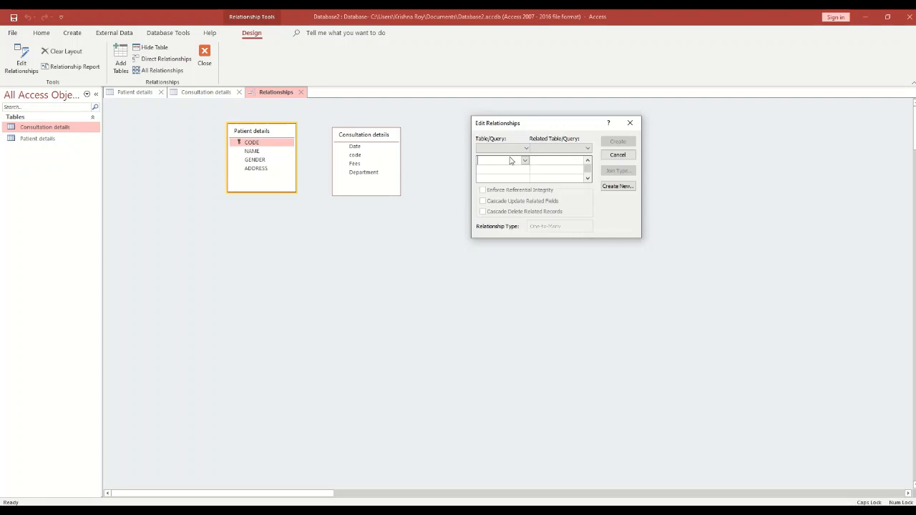
click(629, 122)
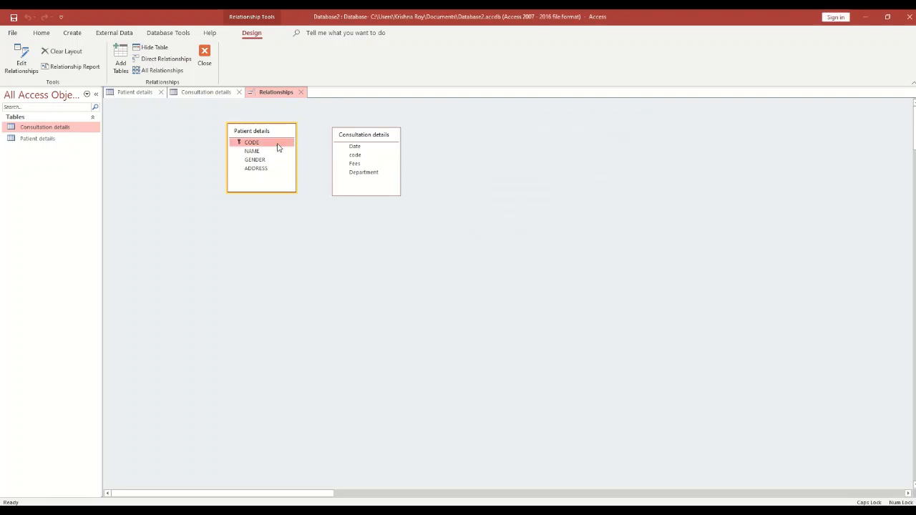
click(22, 67)
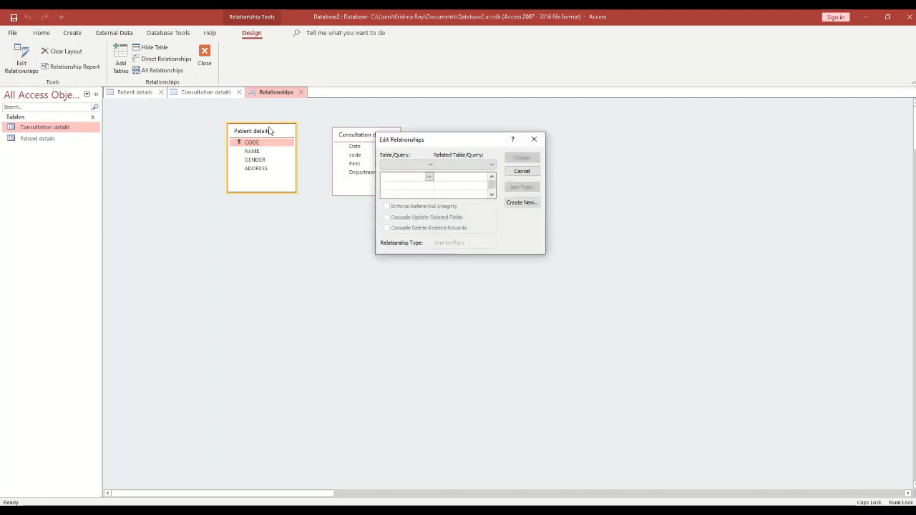
drag(454, 141, 239, 246)
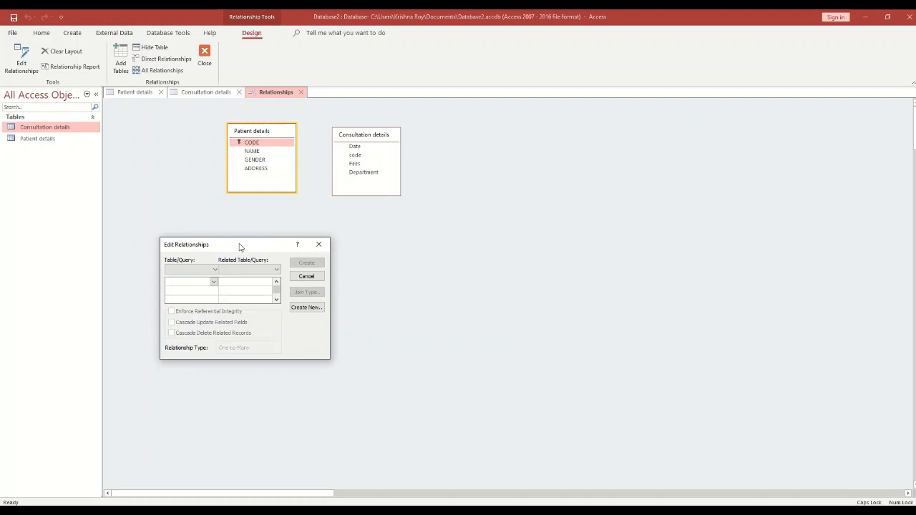
click(322, 244)
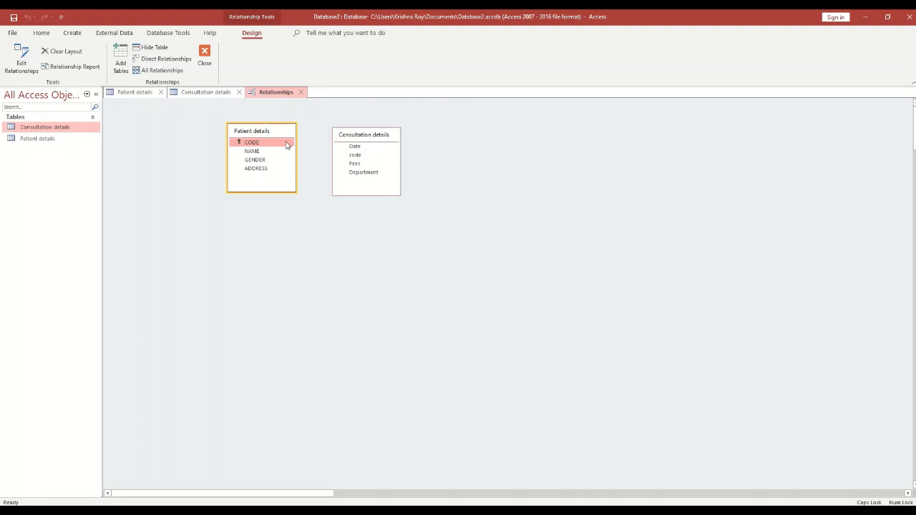
- Set up a relationship from Patient details' CODE to Consultation details' code with referential integrity, cascade update and cascade delete enabled
drag(284, 145, 350, 159)
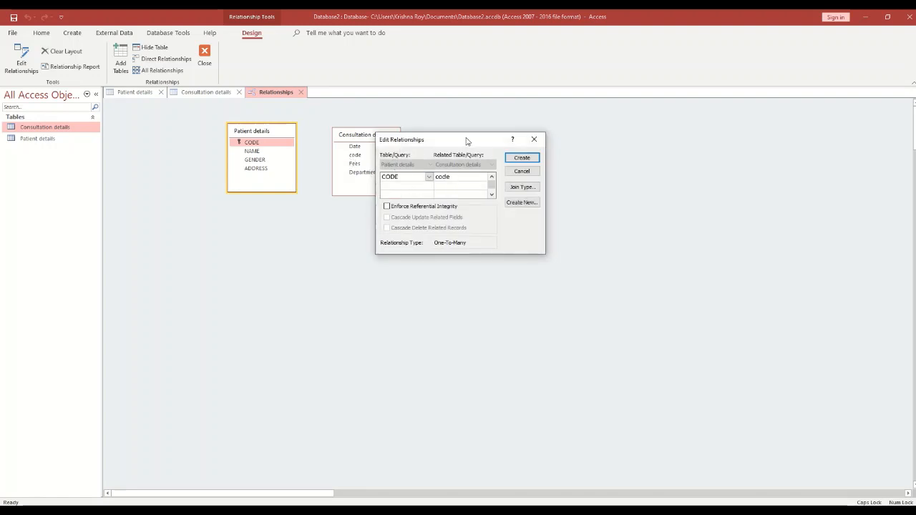
drag(468, 140, 543, 126)
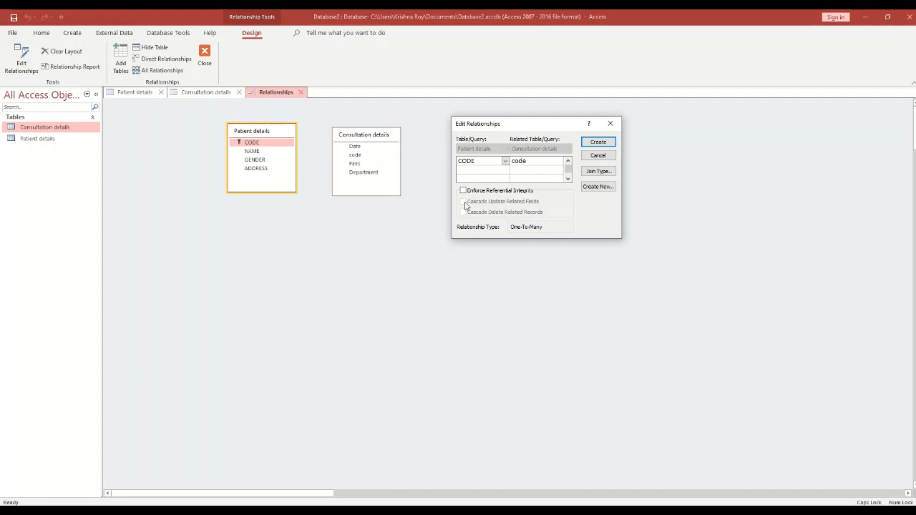
click(463, 190)
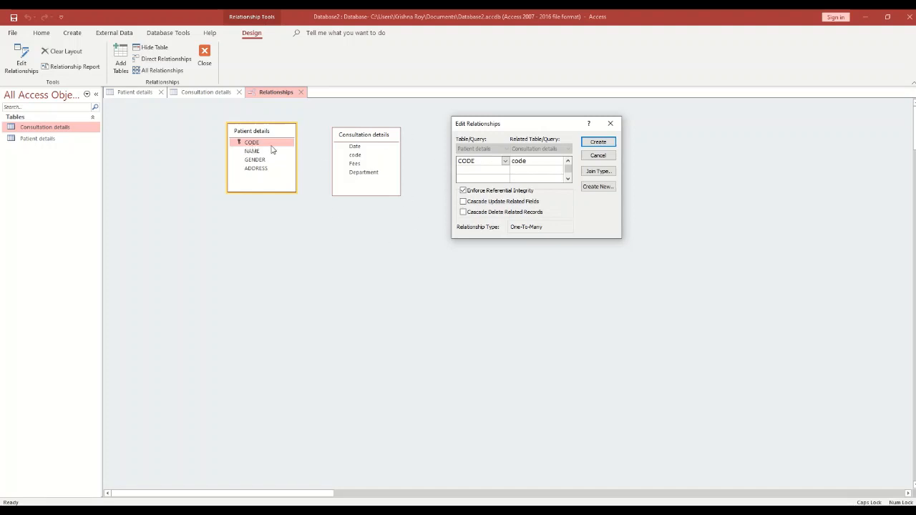
click(358, 159)
click(466, 202)
click(462, 213)
click(265, 152)
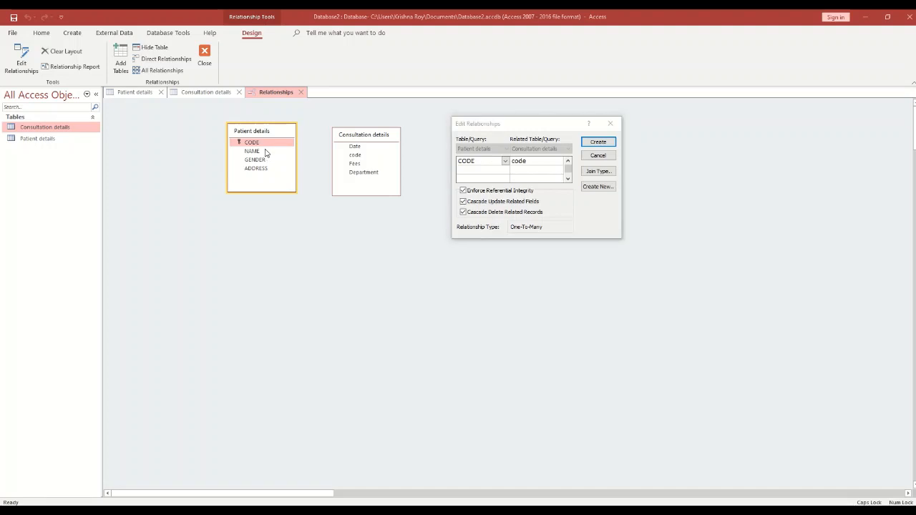
- Try NAME as the Patient details linking field in the relationship setup, and switch it back to CODE
click(505, 161)
click(496, 179)
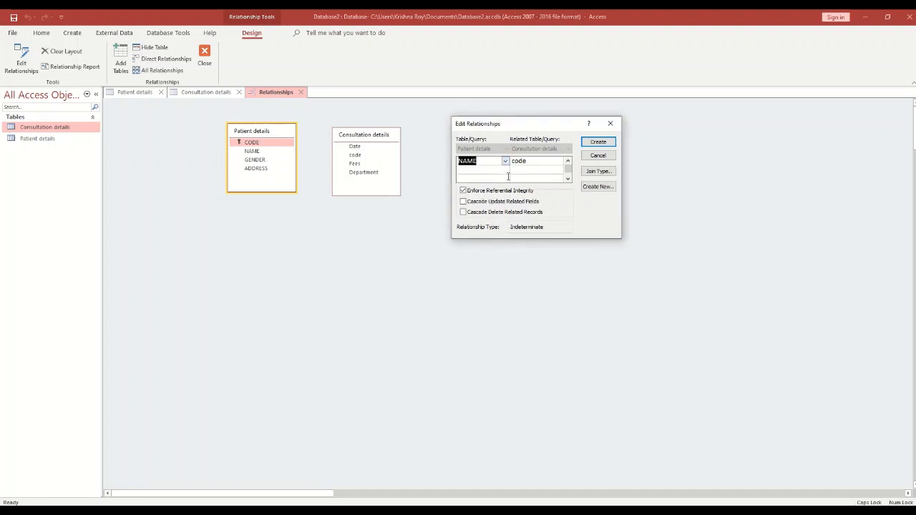
click(505, 162)
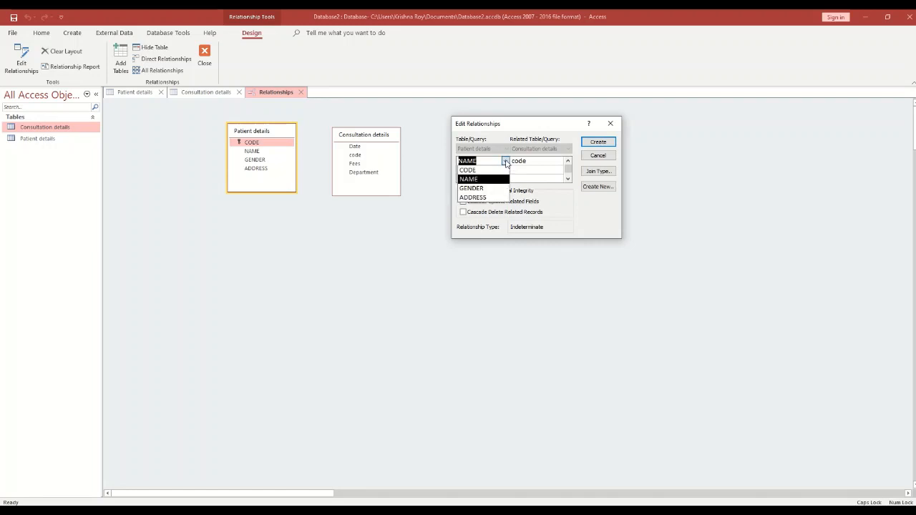
click(504, 171)
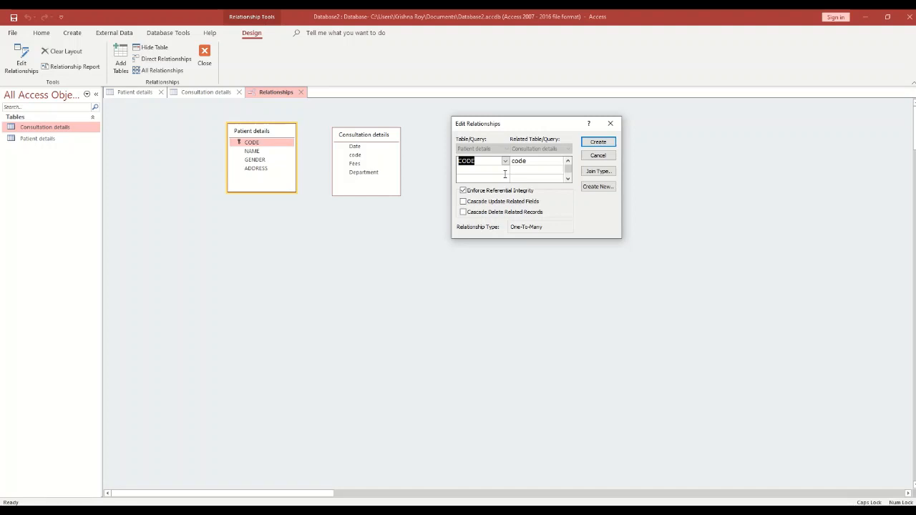
- Try to create the CODE-to-code relationship with referential integrity enforced, and close the Edit Relationships dialog
click(598, 142)
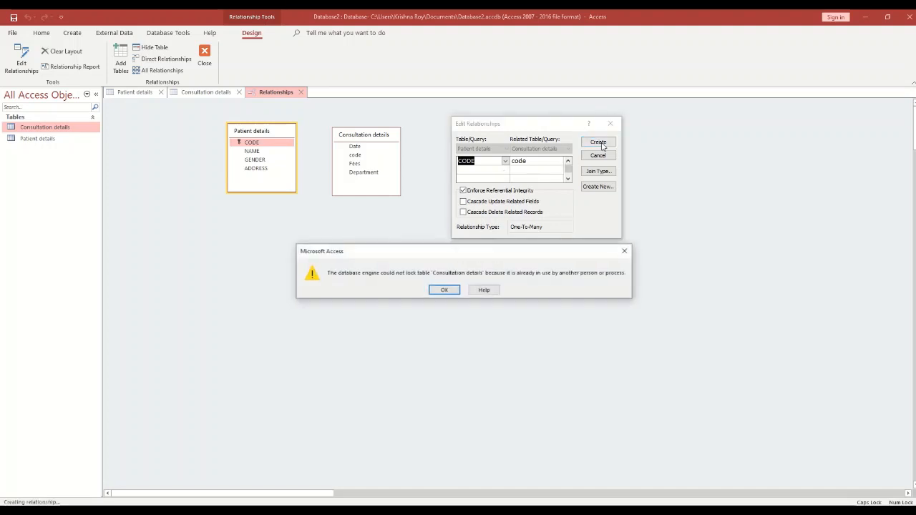
click(442, 290)
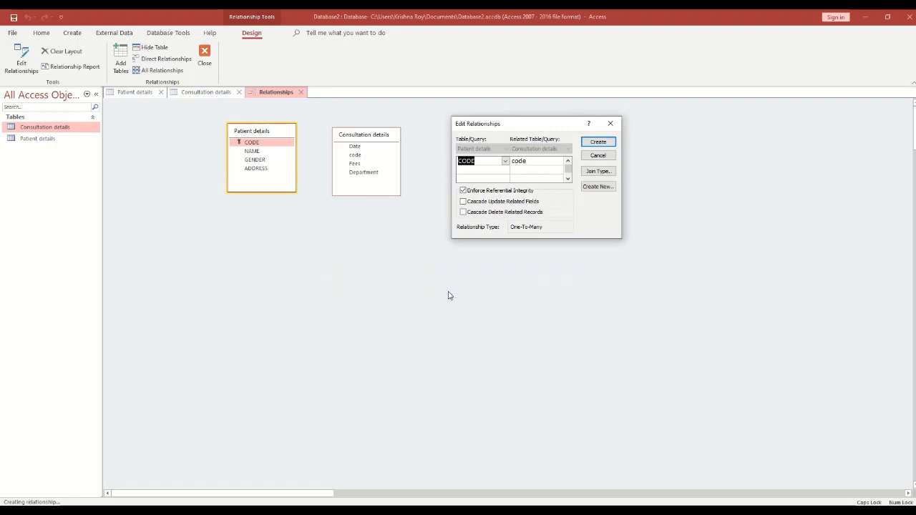
click(609, 142)
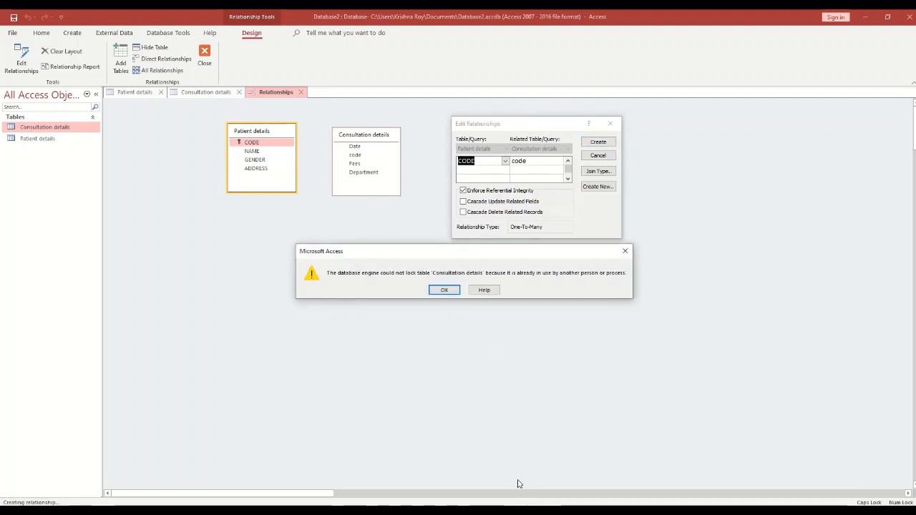
click(447, 290)
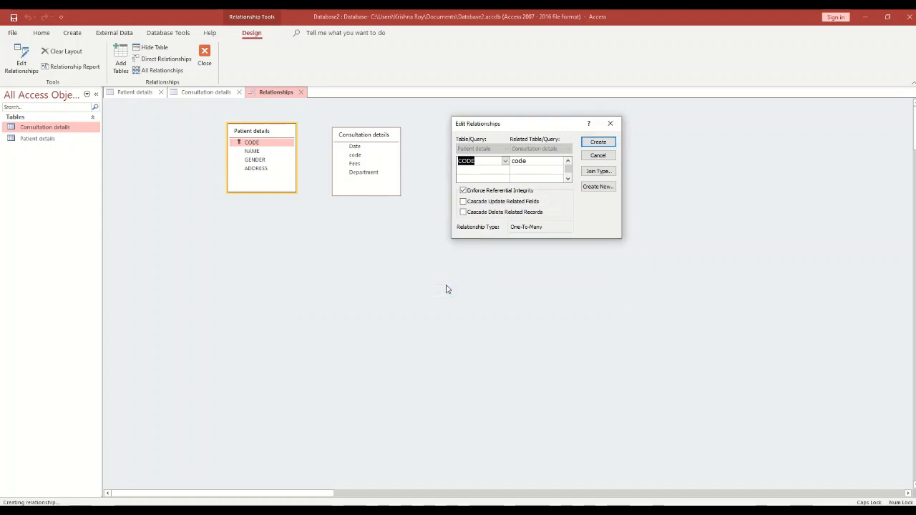
click(161, 93)
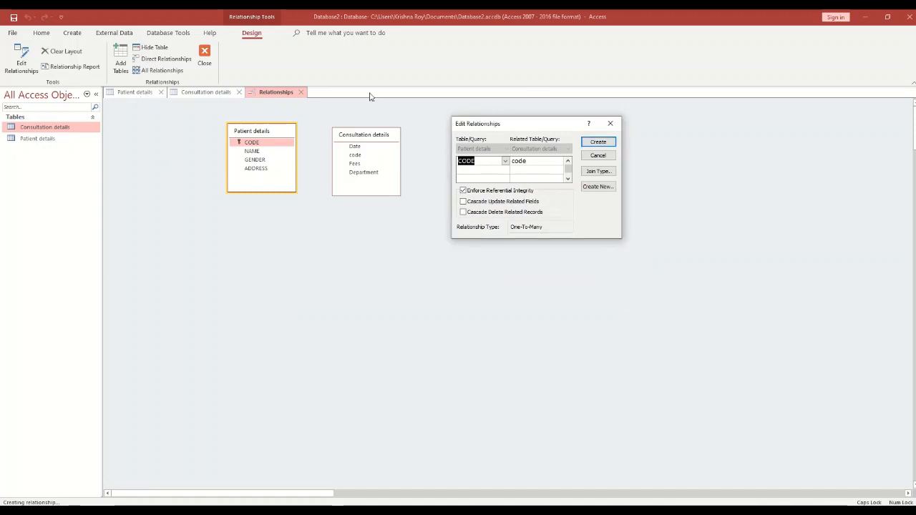
click(611, 123)
- Close the open Consultation details and Patient details tables, saving the design changes to Patient details
click(216, 92)
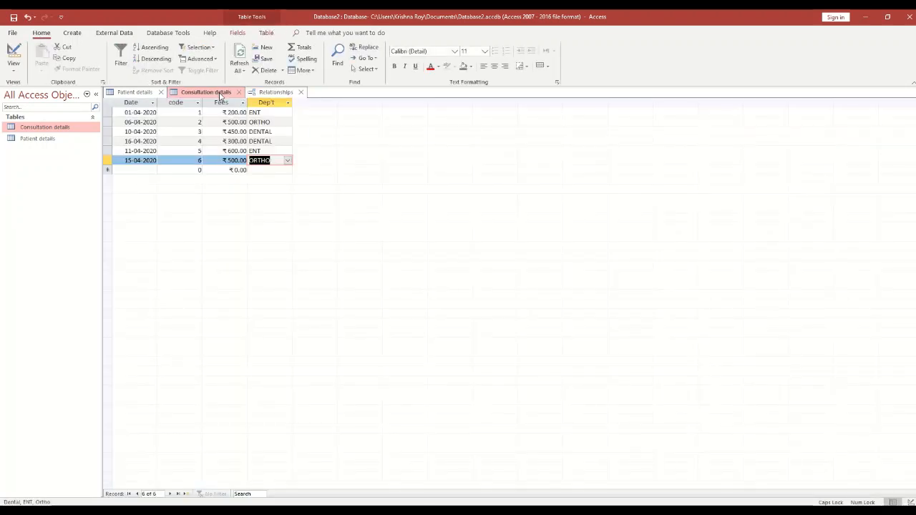
click(238, 92)
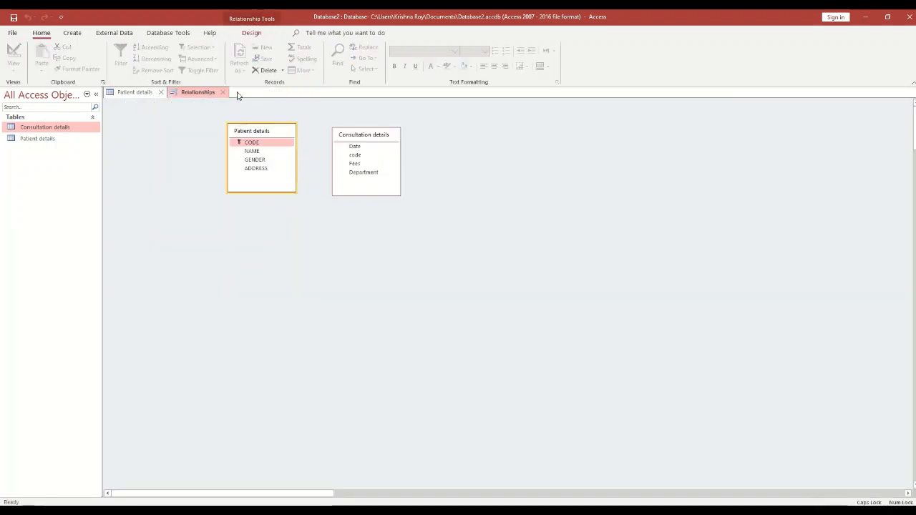
click(162, 96)
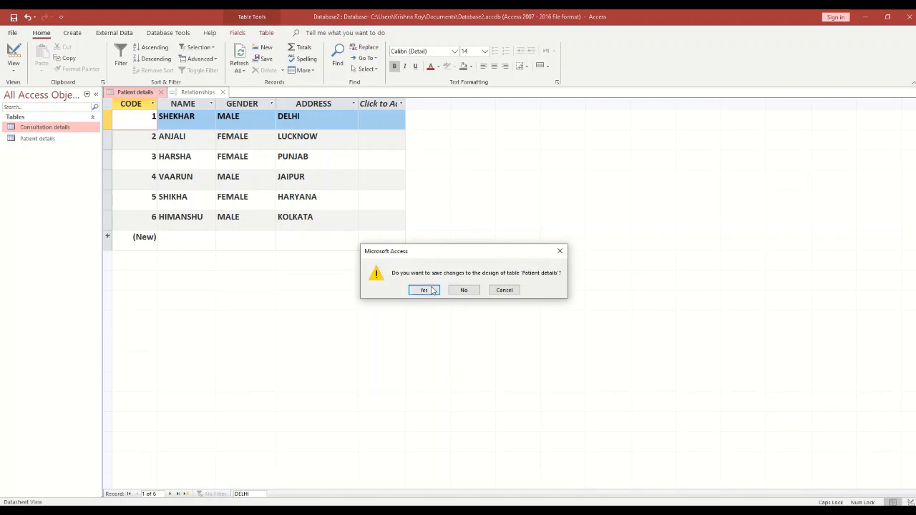
click(430, 289)
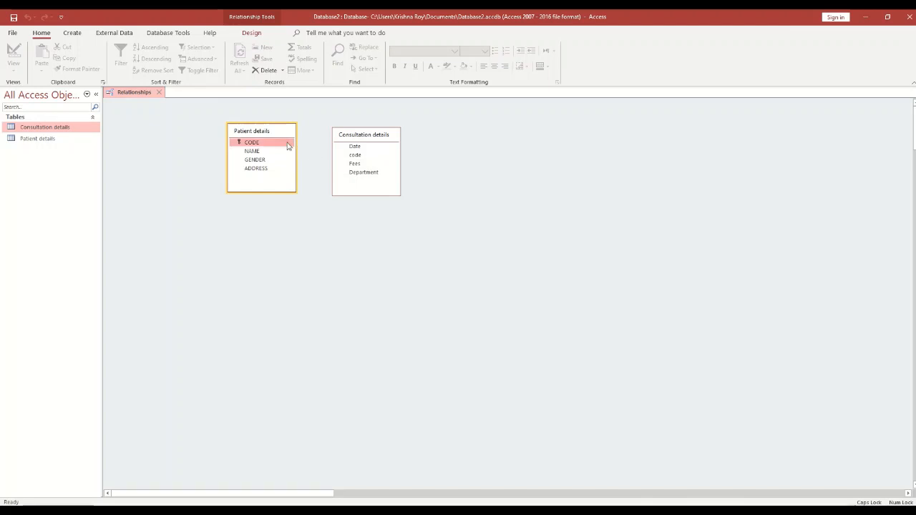
- Create a relationship from Patient details' CODE to Consultation details' code, enforcing referential integrity with cascade update and cascade delete
drag(289, 146, 354, 156)
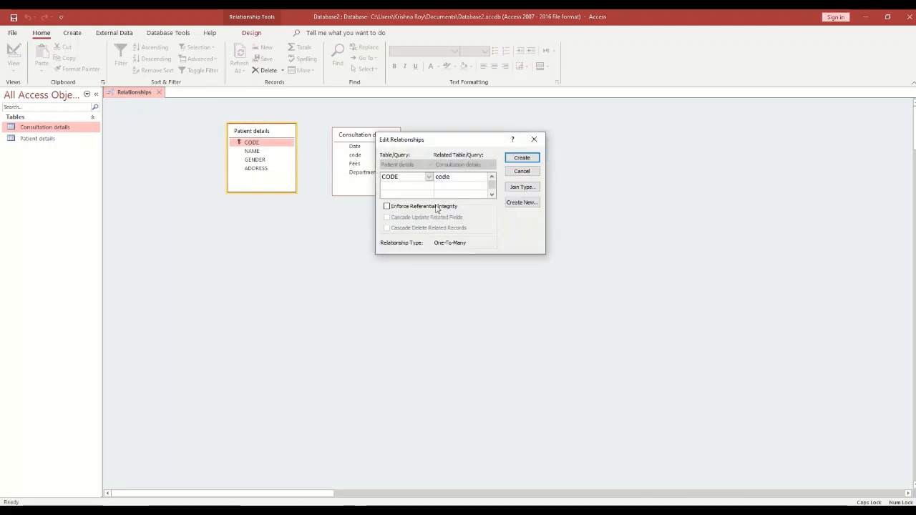
click(387, 206)
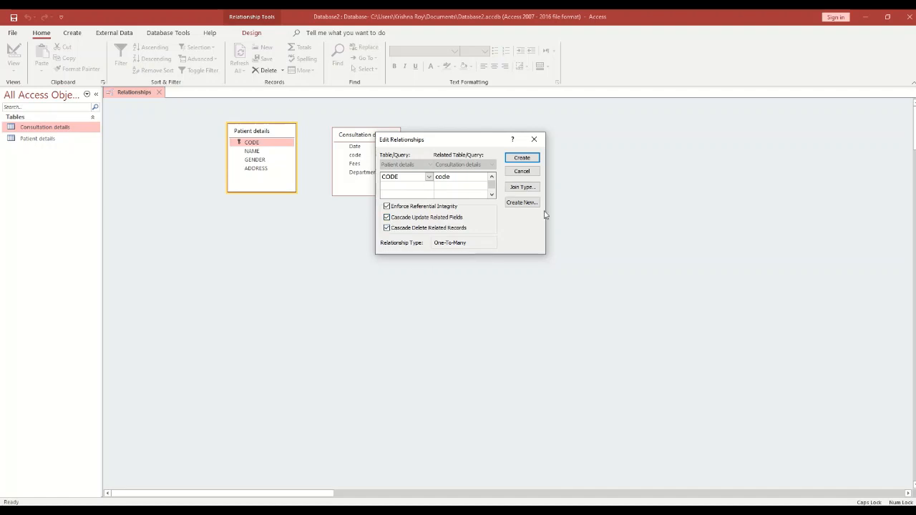
click(530, 159)
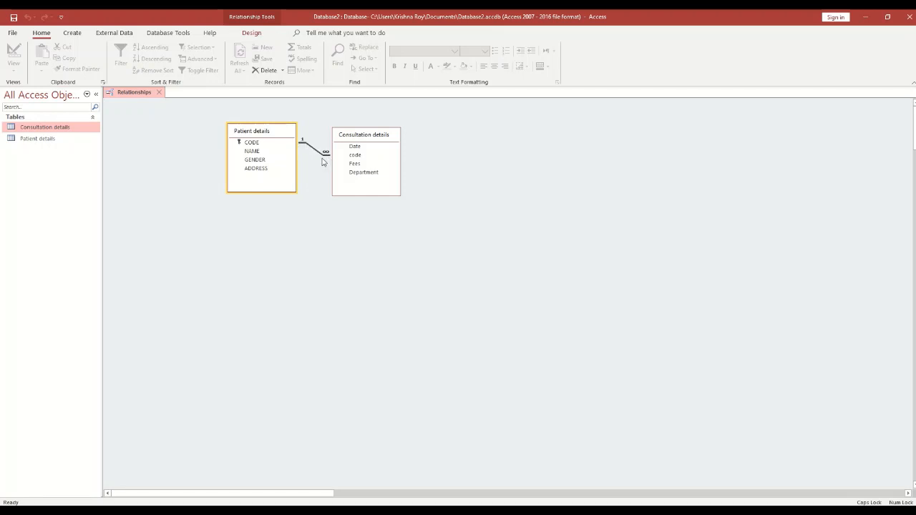
- Move the Consultation details table farther away from Patient details in the Relationships layout
drag(357, 135, 579, 159)
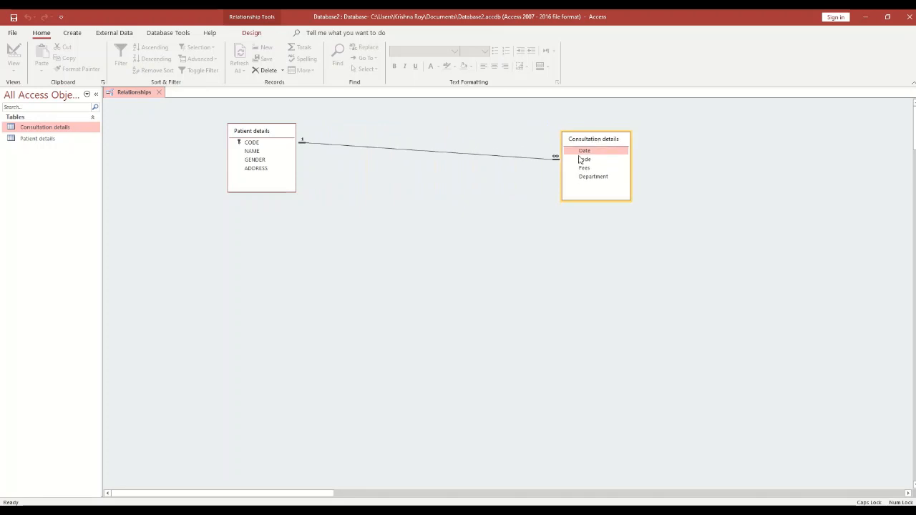
click(577, 214)
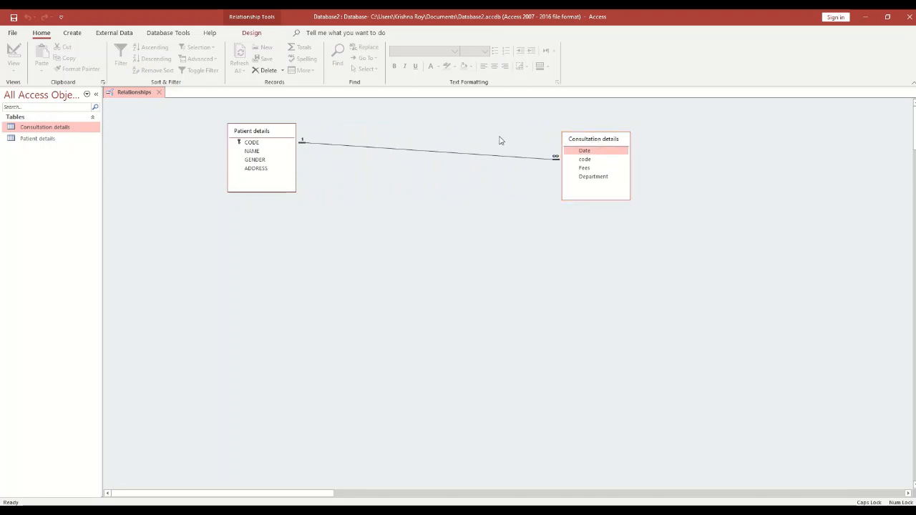
drag(579, 141, 508, 141)
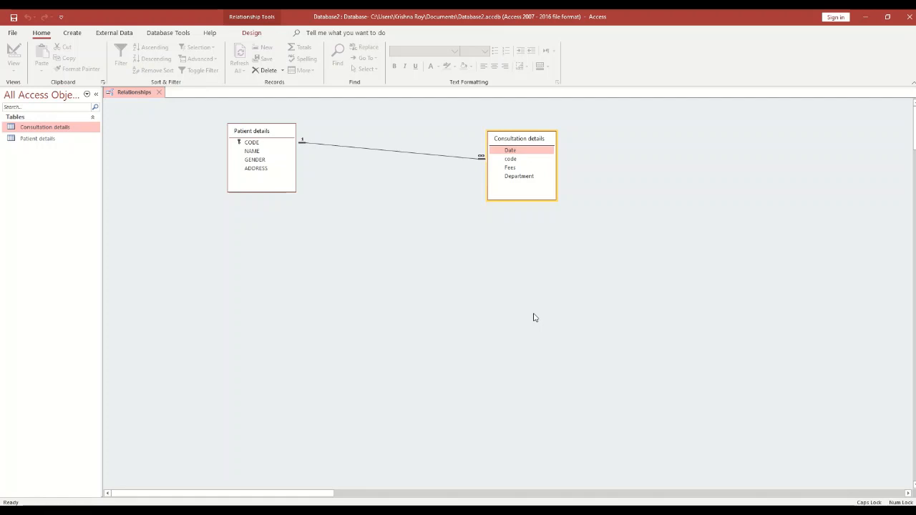
- Bring up the options for creating a new database object
click(74, 34)
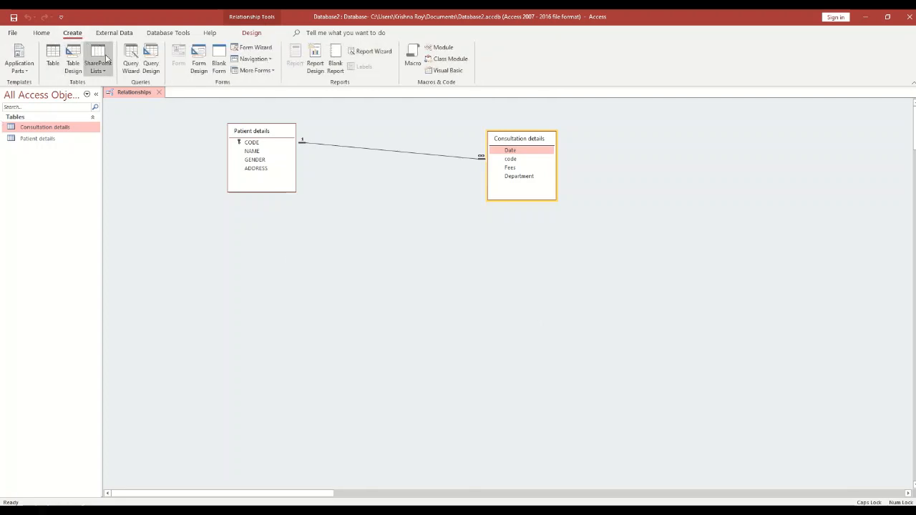